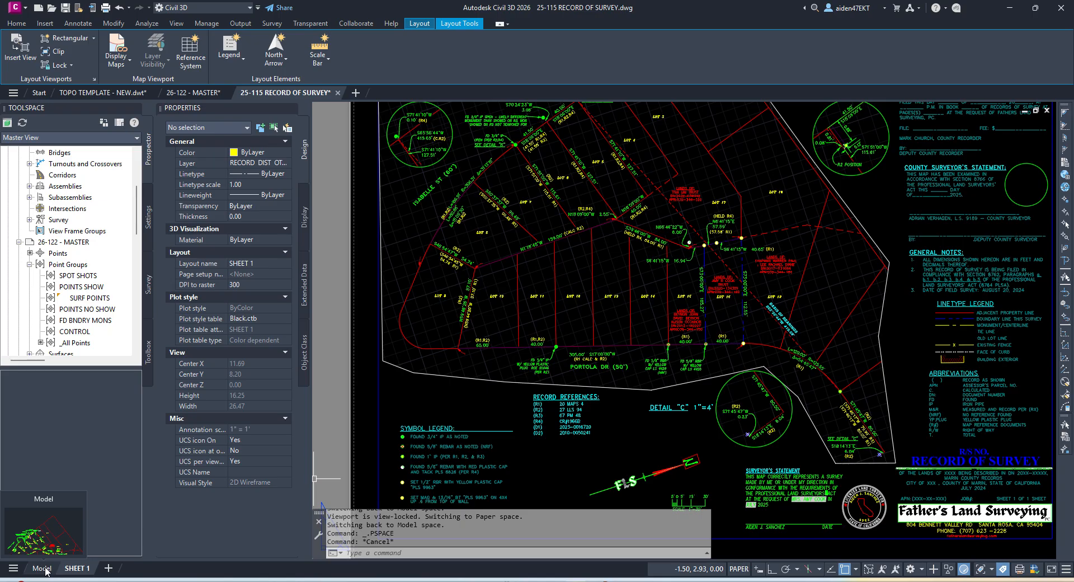
- Switch from the SHEET 1 layout to model space to work on the parcel linework
click(42, 568)
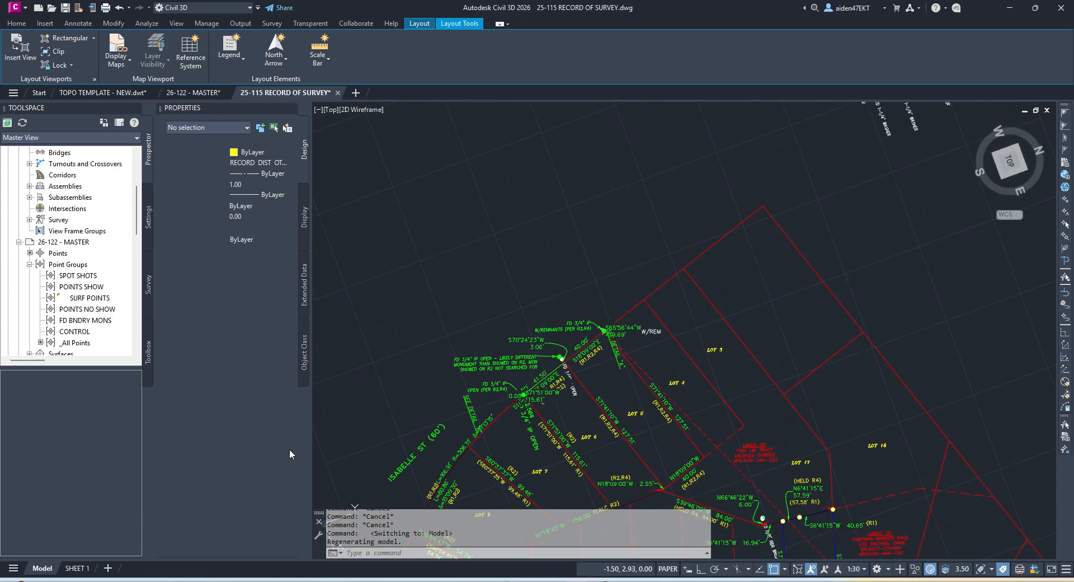
middle_drag(545, 357, 577, 269)
scroll(583, 286, up, 2)
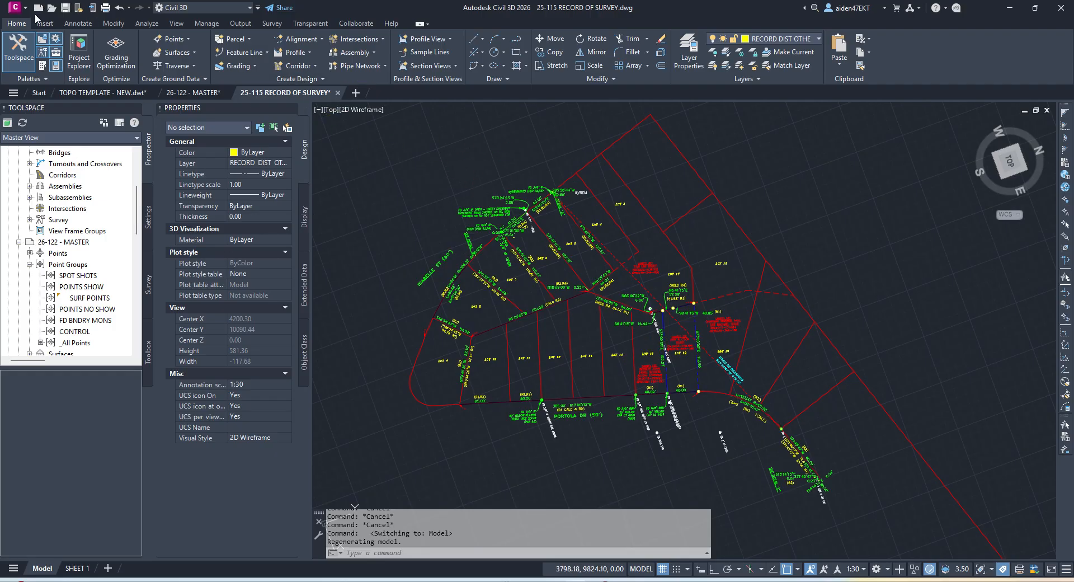
- Save a copy of the drawing as "25-115 - CLOSURE CALCS" in the RECORD OF SURVEY folder
click(15, 7)
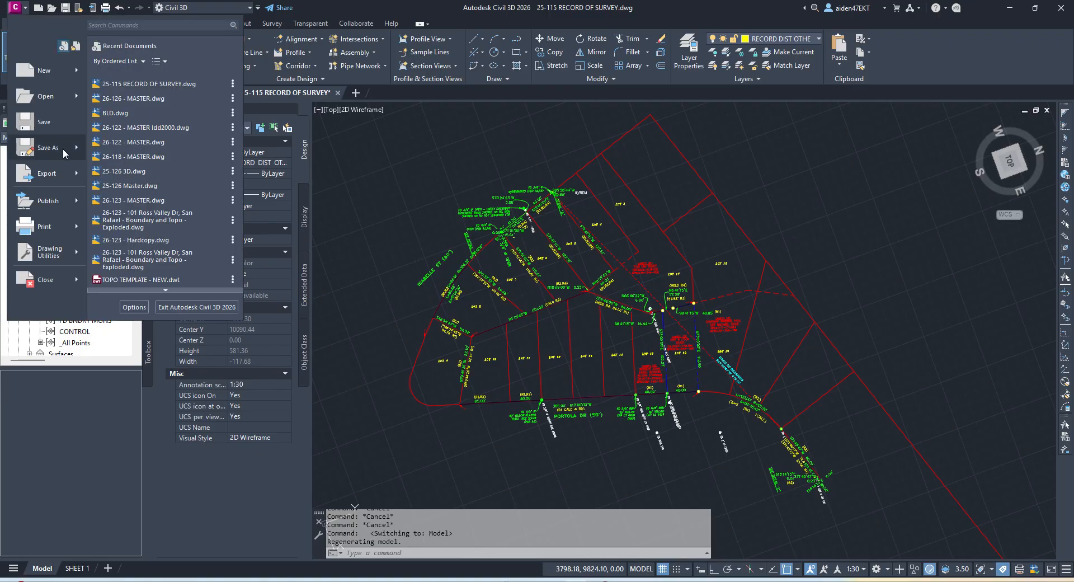
click(25, 148)
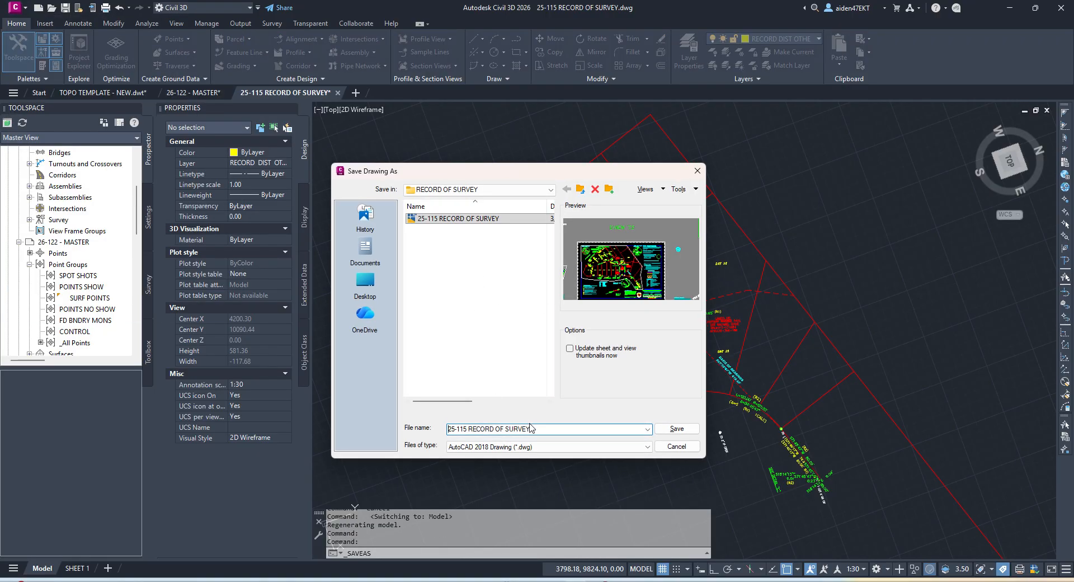
click(553, 429)
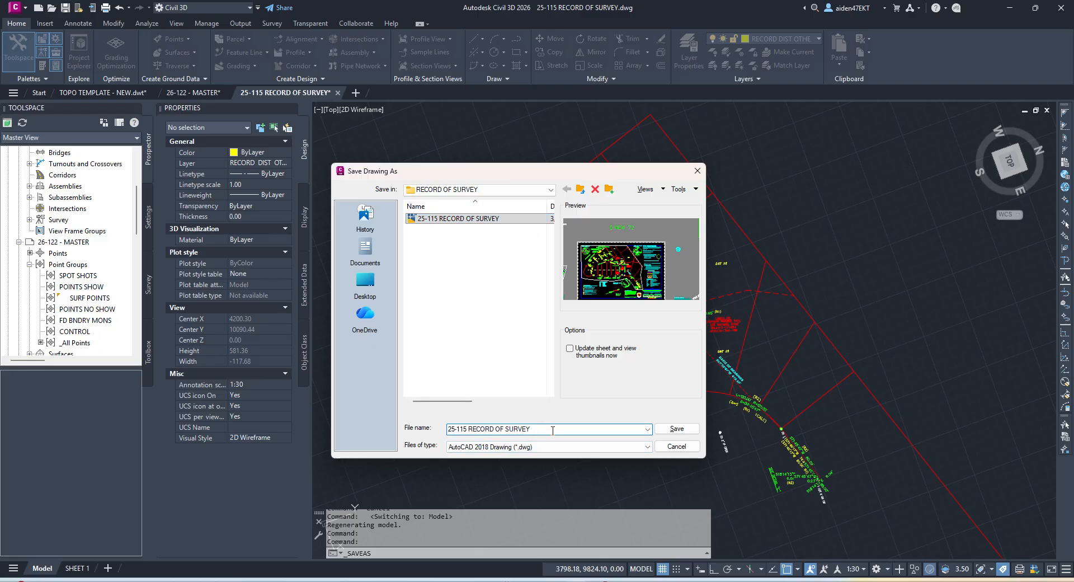
key(BackSpace)
key(BackSpace)
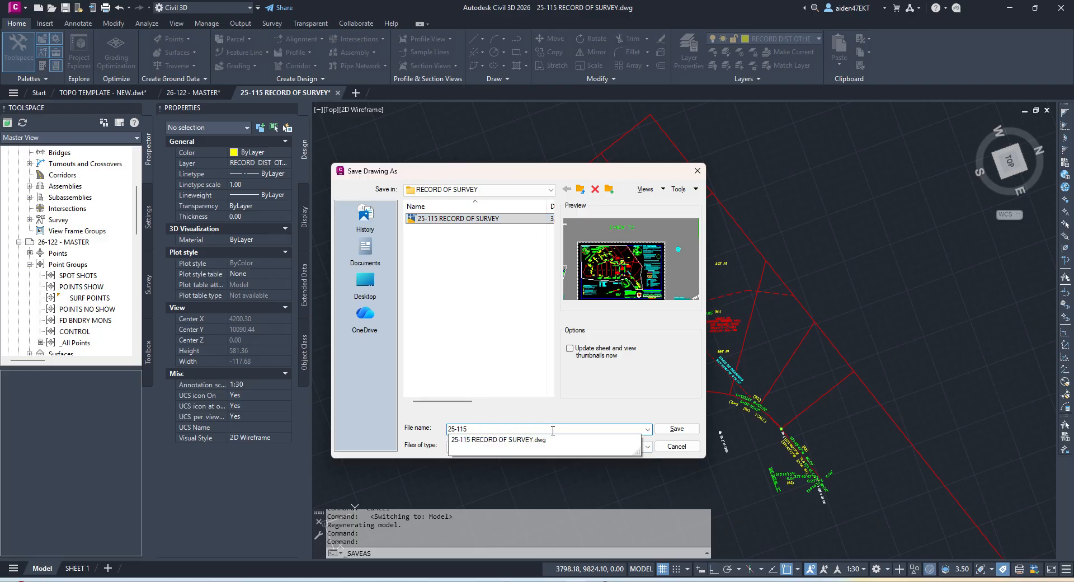
text(- CLOSURE CAL)
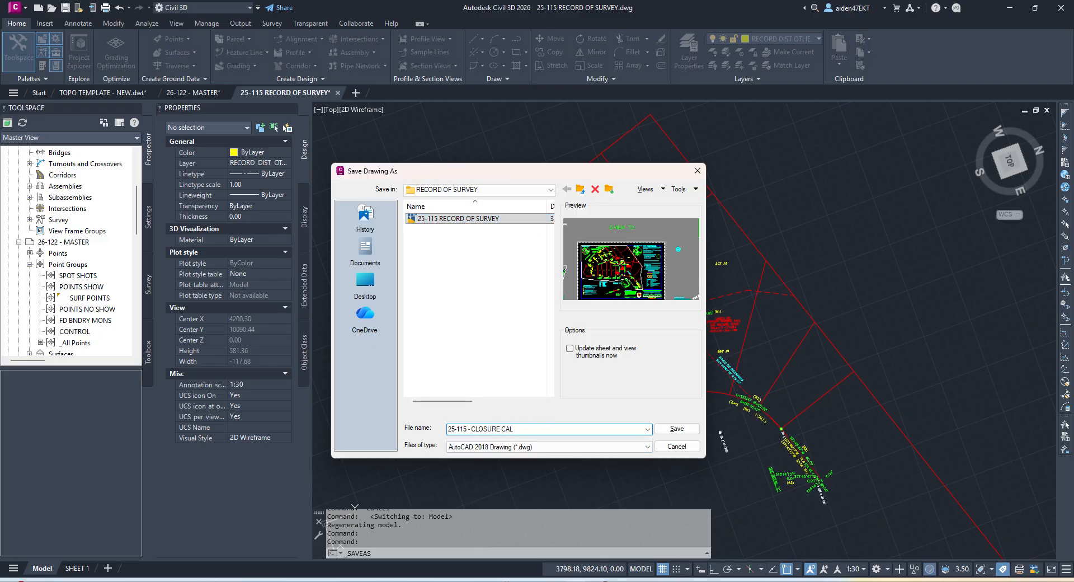
text(CS)
key(Return)
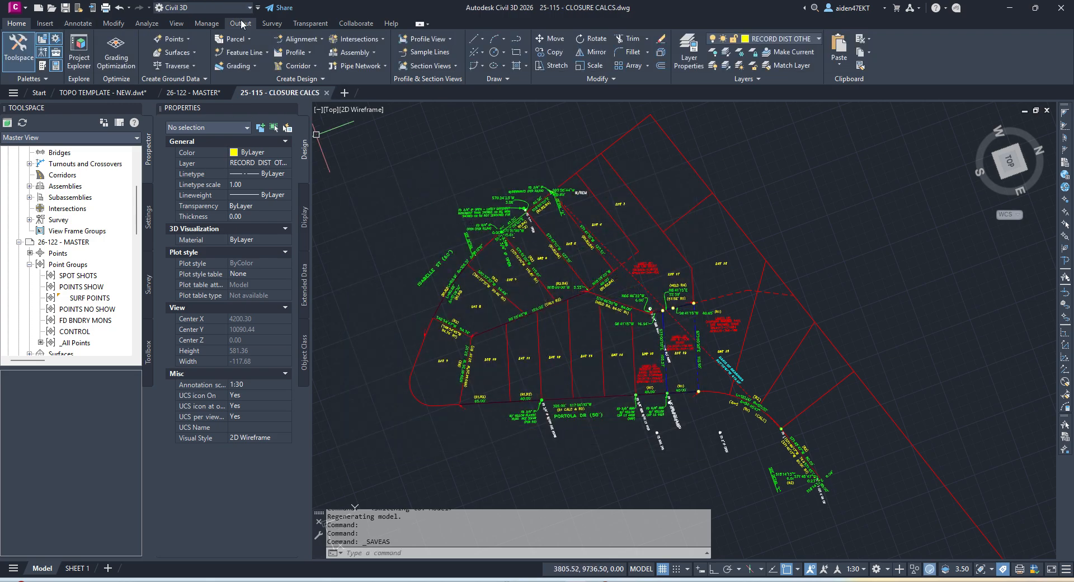
- Start a Mapcheck analysis and create a new mapcheck named SUBJECT PARCEL
click(272, 23)
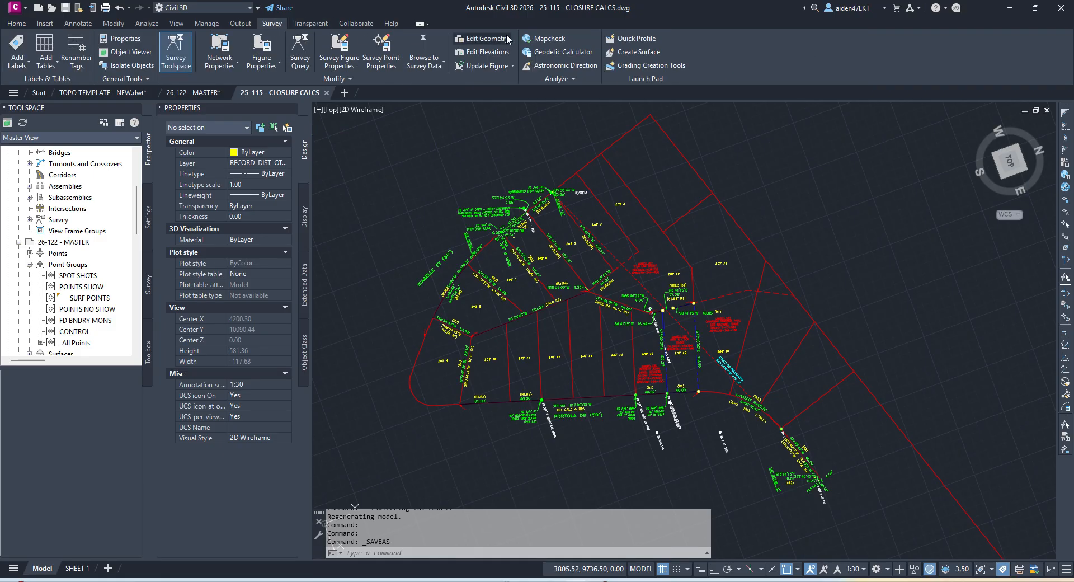
click(561, 42)
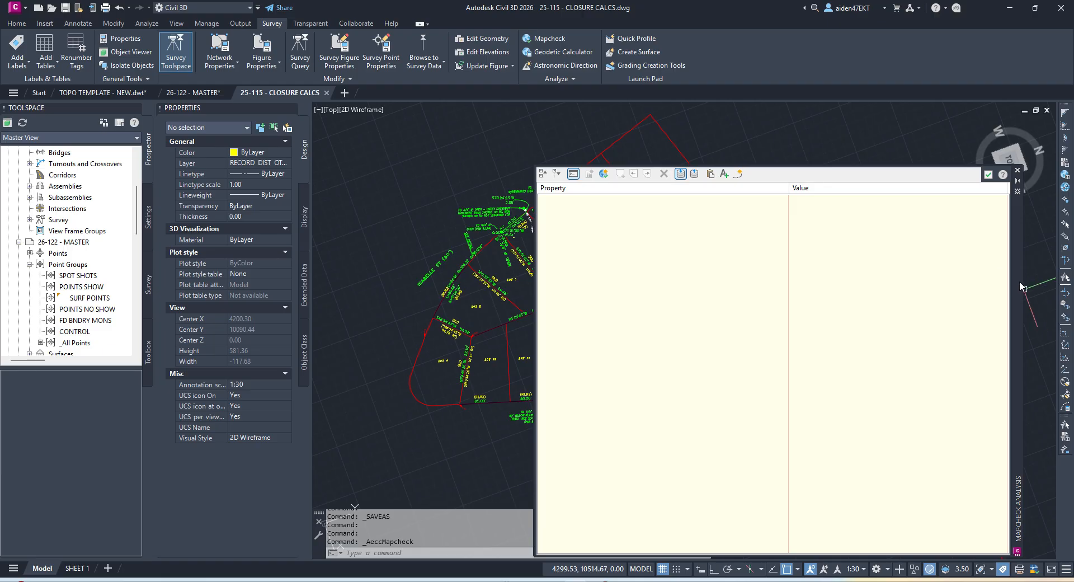
mouse_move(1021, 286)
mouse_down()
mouse_move(1035, 214)
mouse_move(1050, 230)
mouse_up()
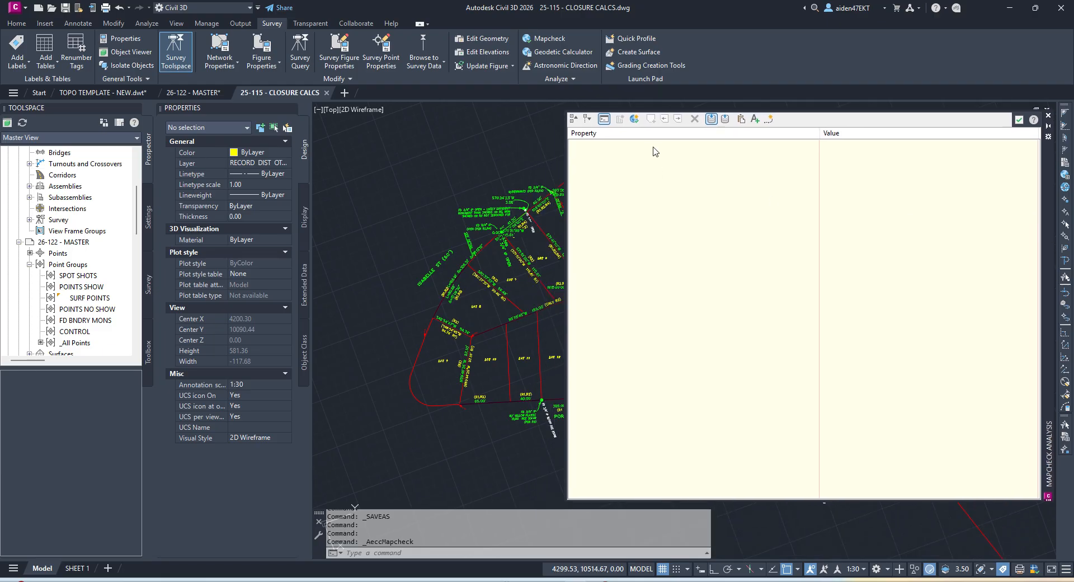
click(635, 121)
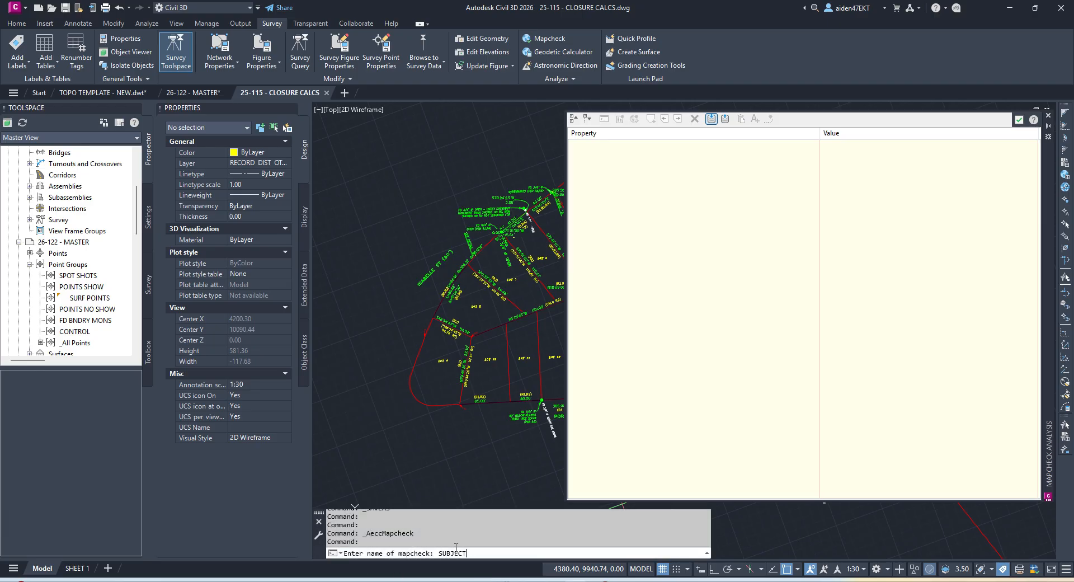
text(SUBJECT PARCEL)
key(Return)
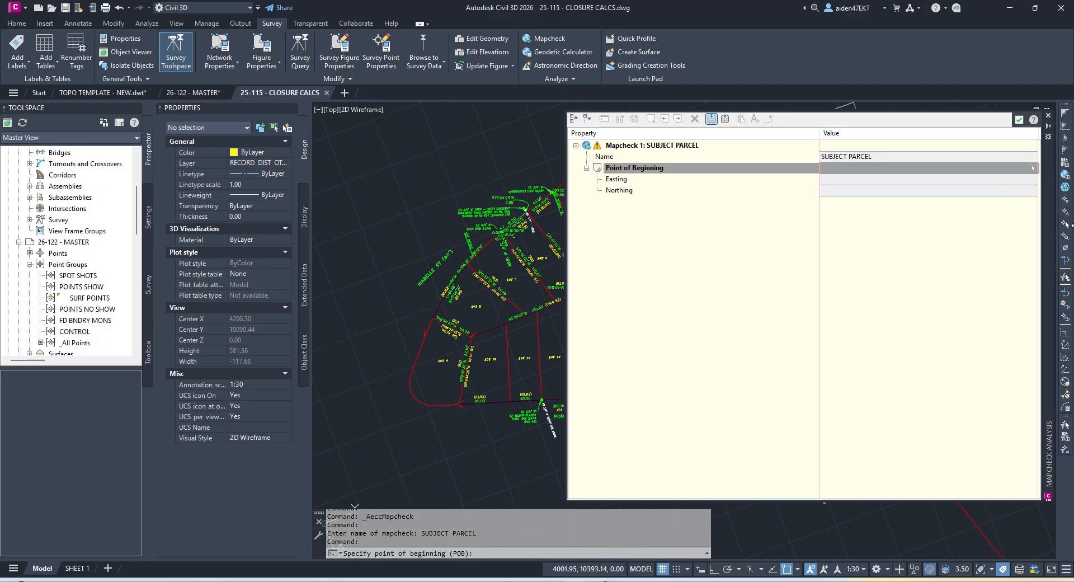
- Narrow the Mapcheck window clear of the parcels and set the point of beginning at the upper Lot 16 corner shared with Lot 19
mouse_move(1051, 237)
mouse_down()
mouse_move(585, 279)
mouse_move(506, 274)
mouse_move(504, 260)
mouse_up()
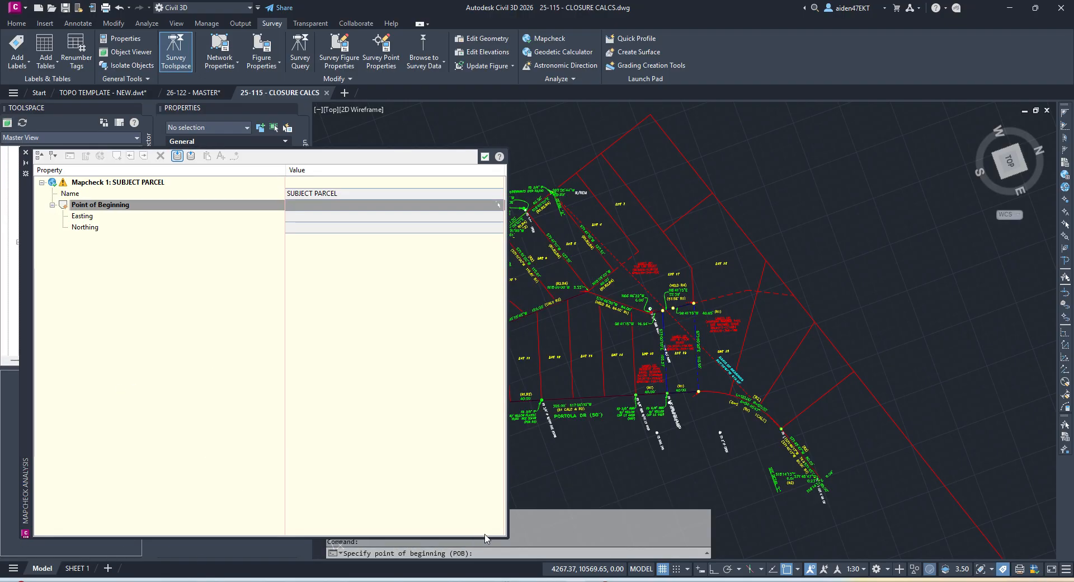
drag(506, 537, 245, 512)
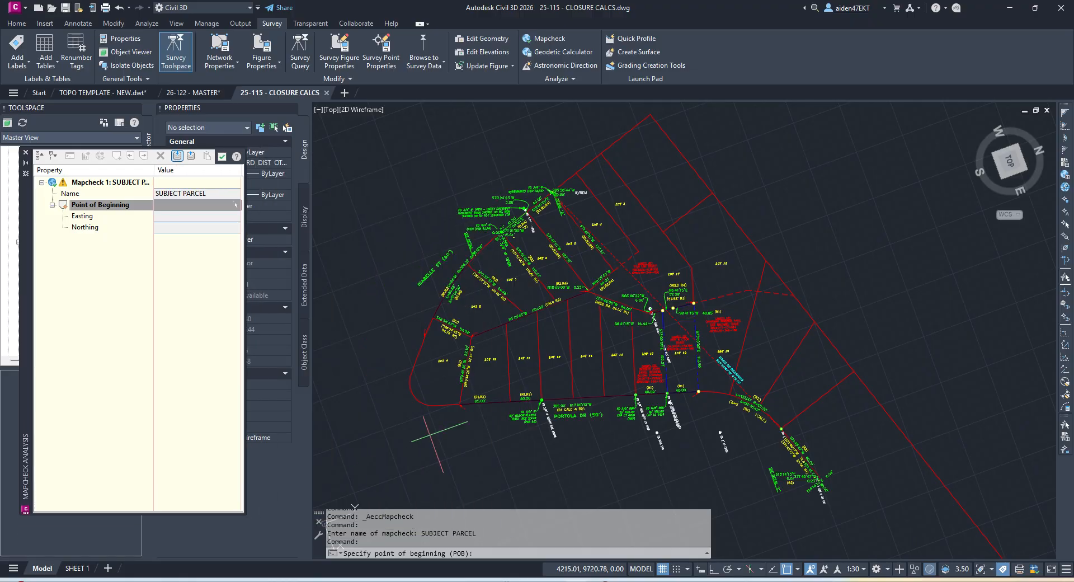
scroll(727, 366, up, 5)
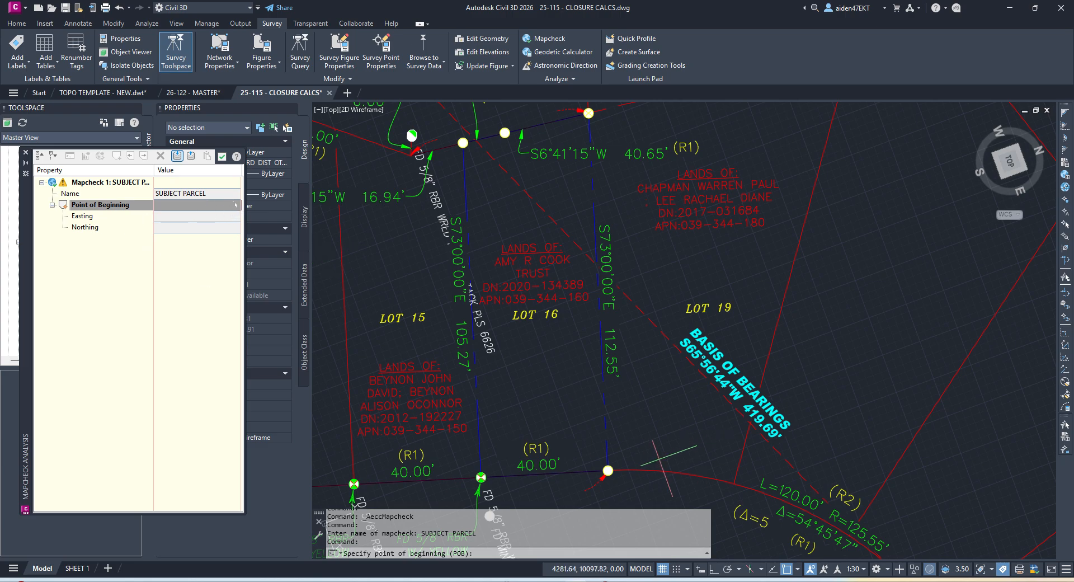
middle_drag(571, 263, 605, 313)
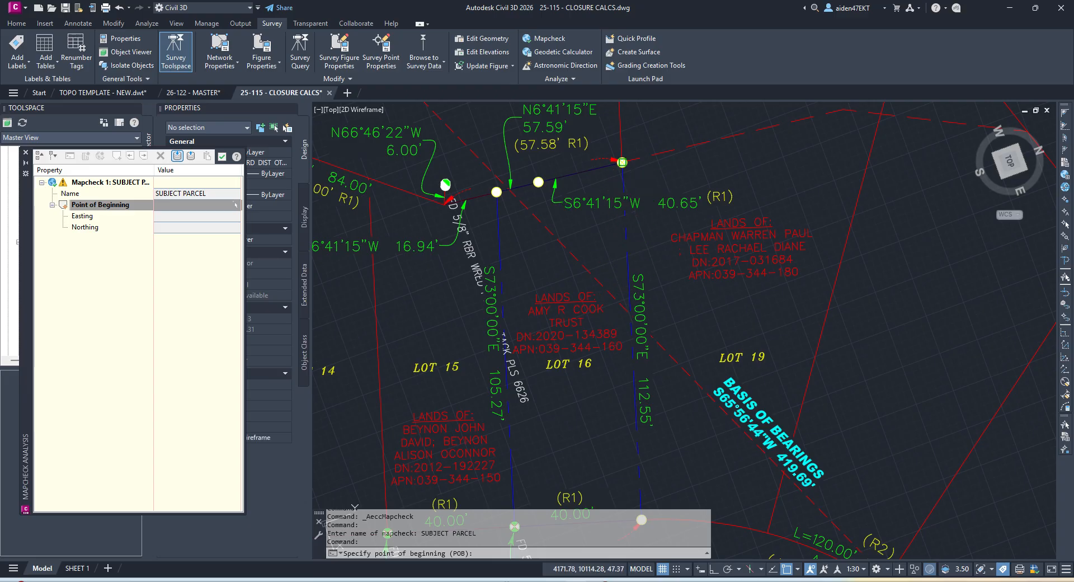
click(622, 162)
- Add the first mapcheck side from the S73°00'00"E 112.55' label on the line between Lots 16 and 19
middle_drag(649, 333, 707, 230)
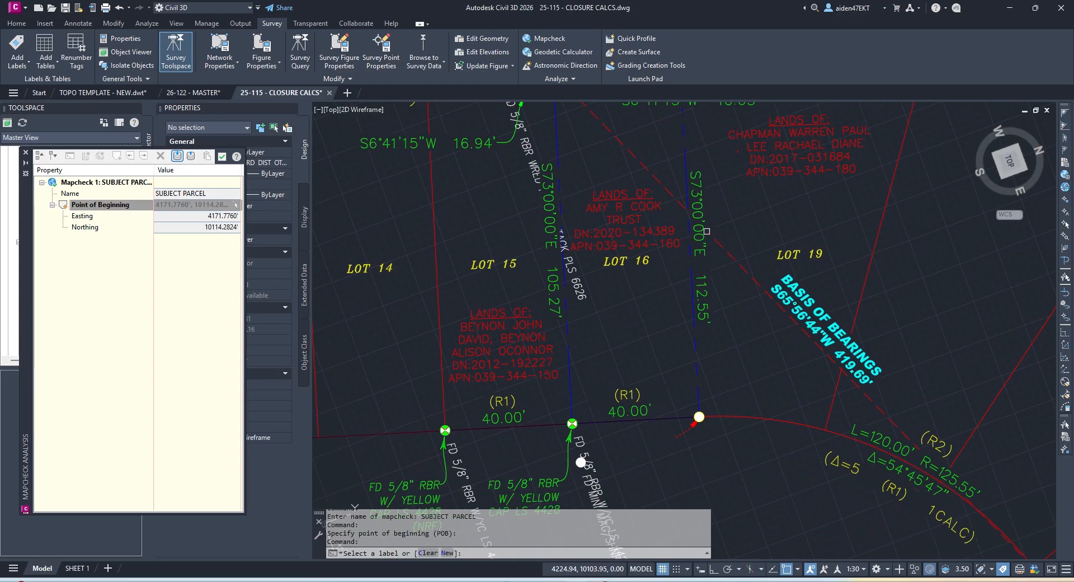
click(706, 302)
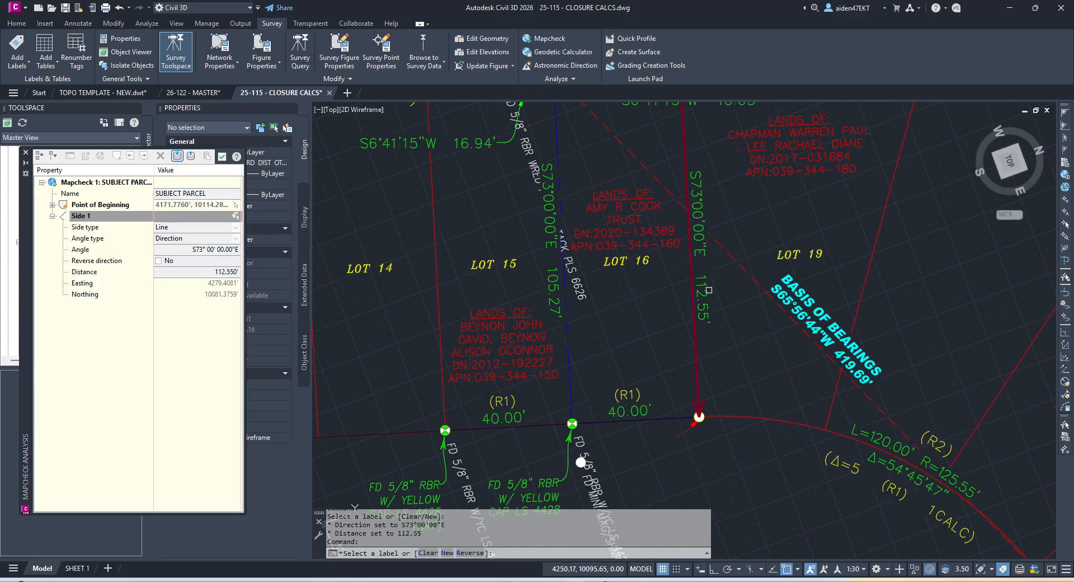
key(Escape)
click(708, 200)
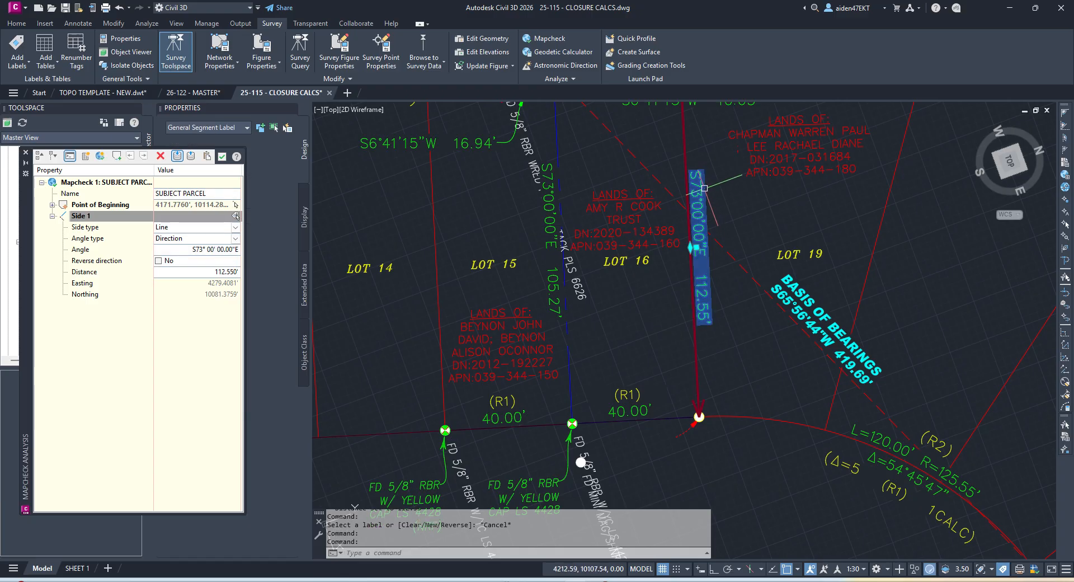
middle_drag(745, 231, 790, 376)
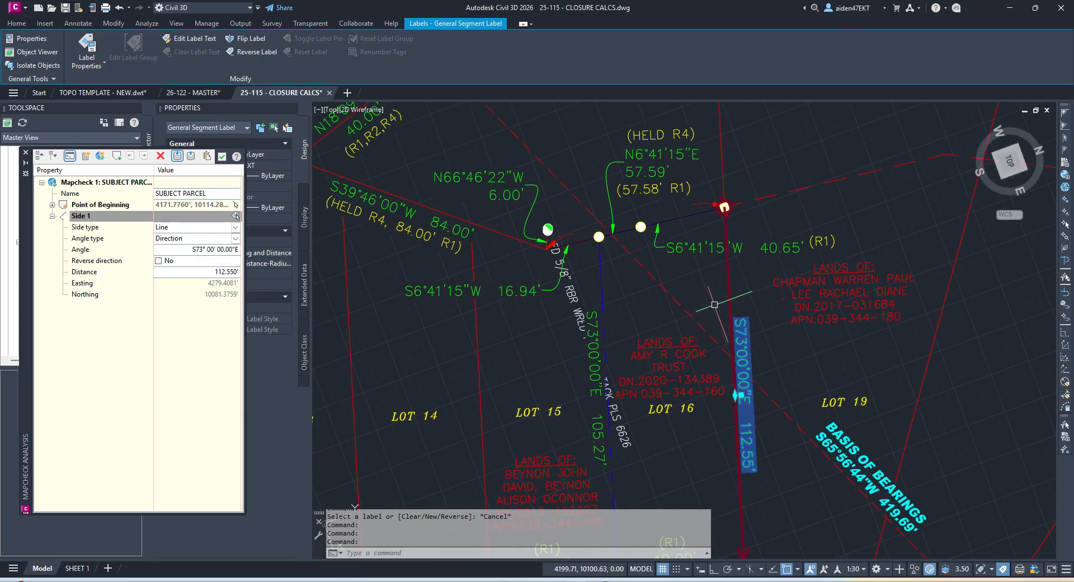
middle_drag(700, 455, 652, 315)
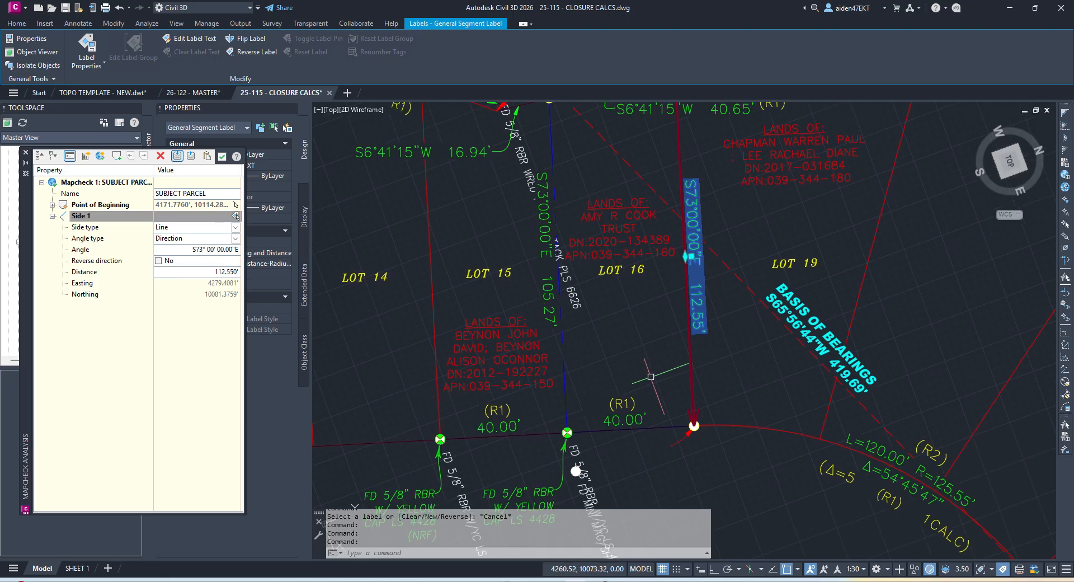
key(Escape)
- Set the line label style of the 40.00' label on Lot 16's street frontage to Bearing and Distance
click(642, 419)
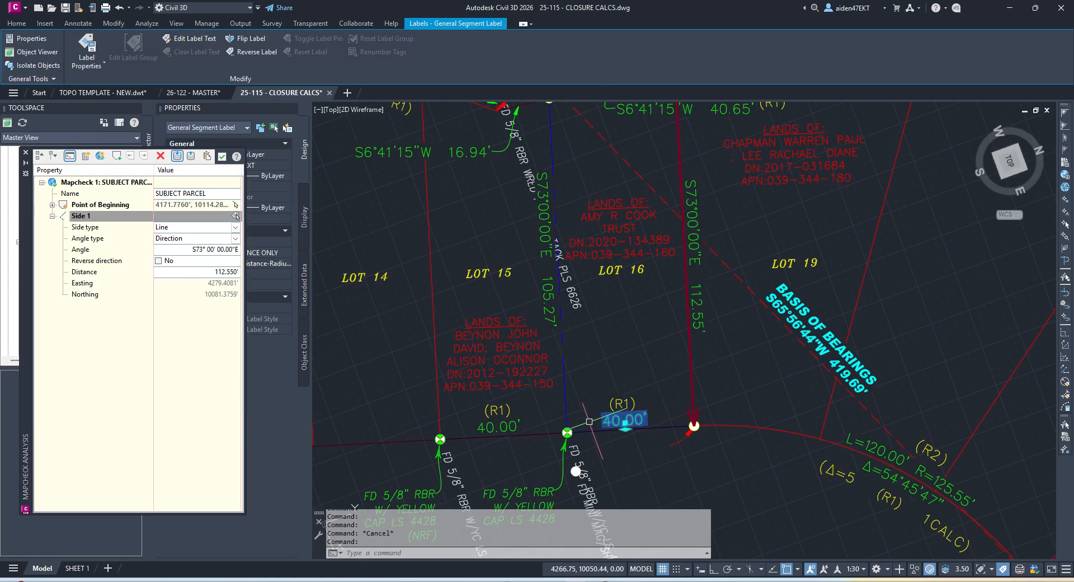
middle_drag(590, 421, 637, 384)
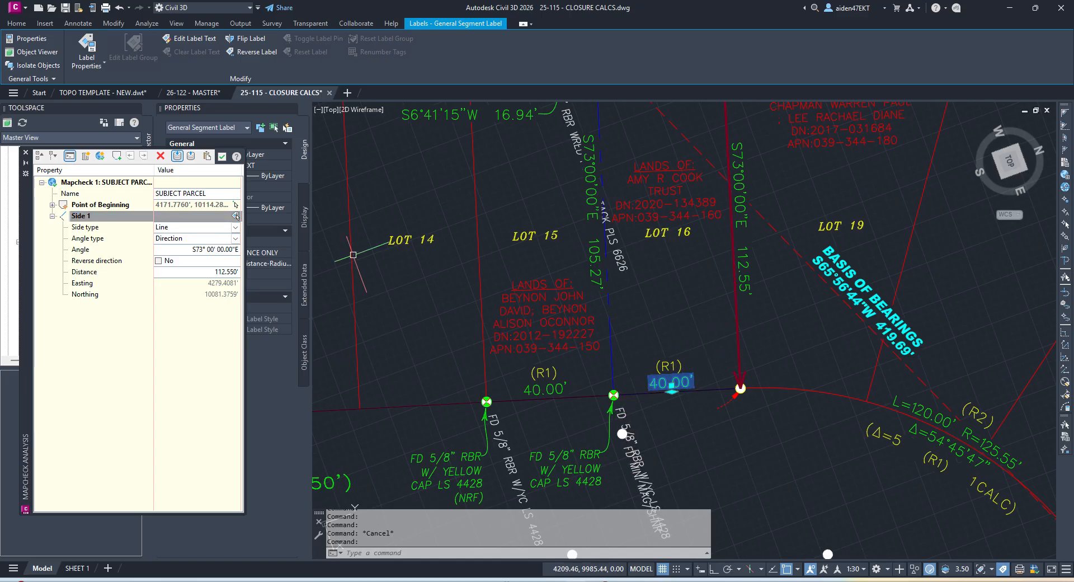
drag(24, 233, 22, 259)
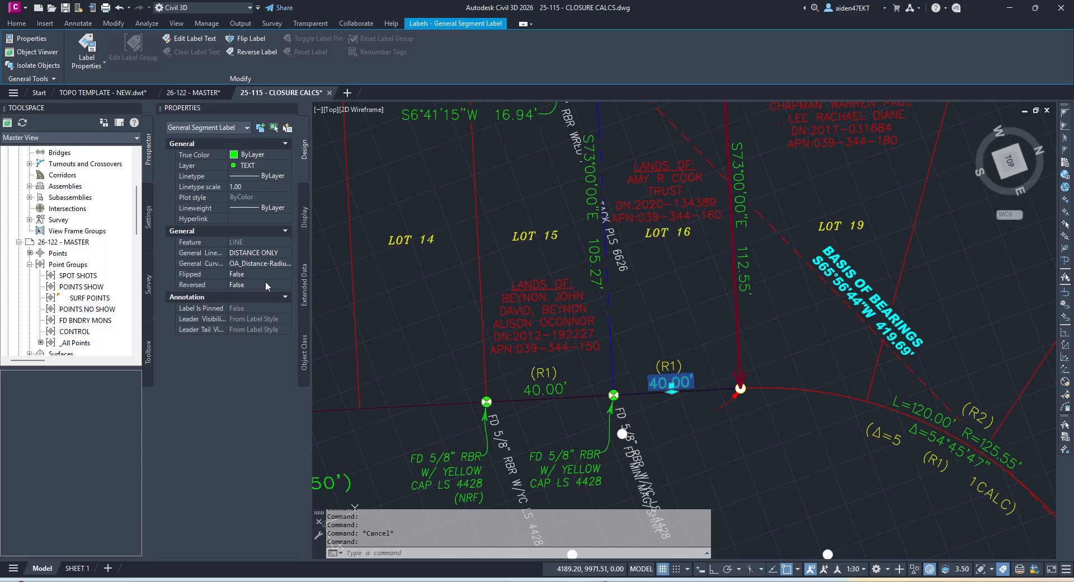
drag(265, 282, 820, 292)
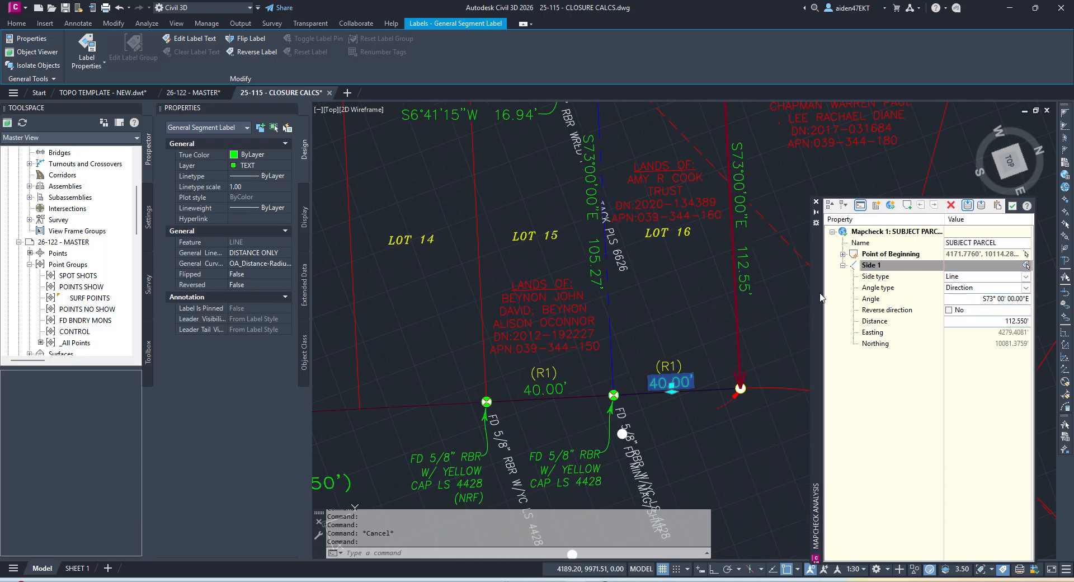
click(253, 265)
click(269, 264)
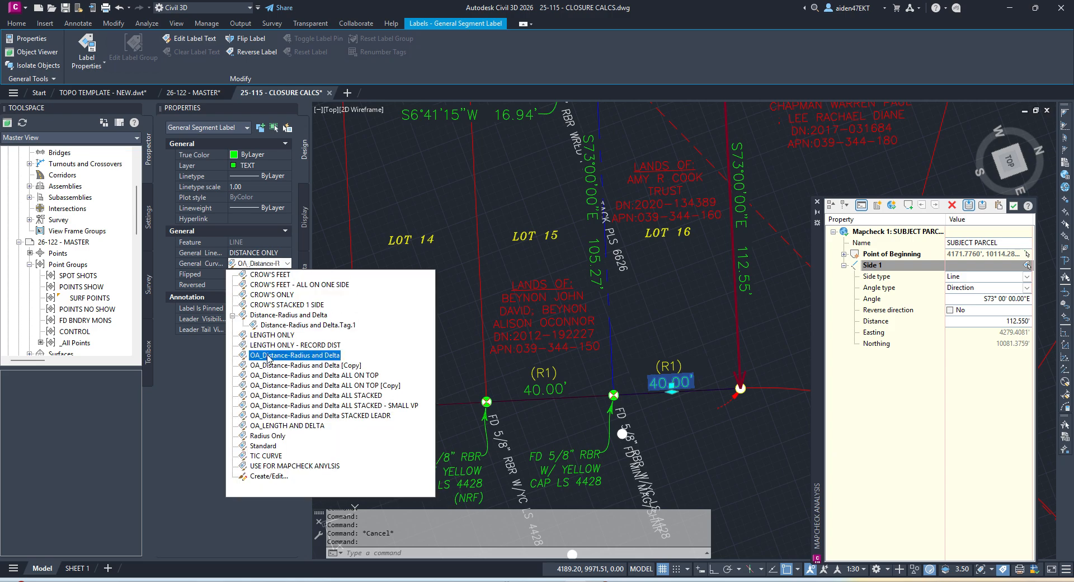
click(263, 252)
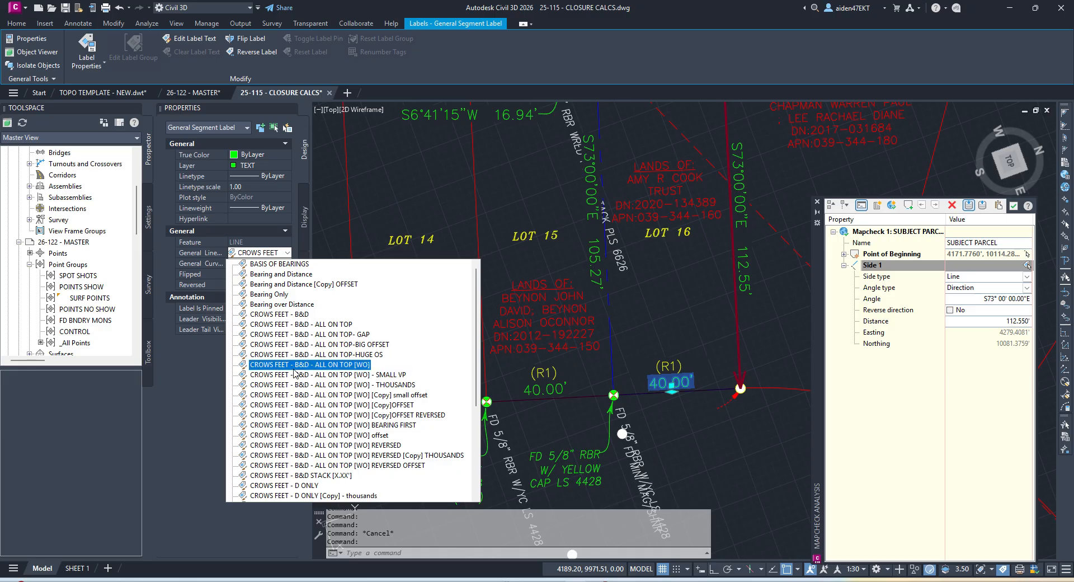
click(280, 274)
- Continue the SUBJECT PARCEL mapcheck with a second side from Lot 16's N17°00'00"E 40.00' frontage label
click(876, 266)
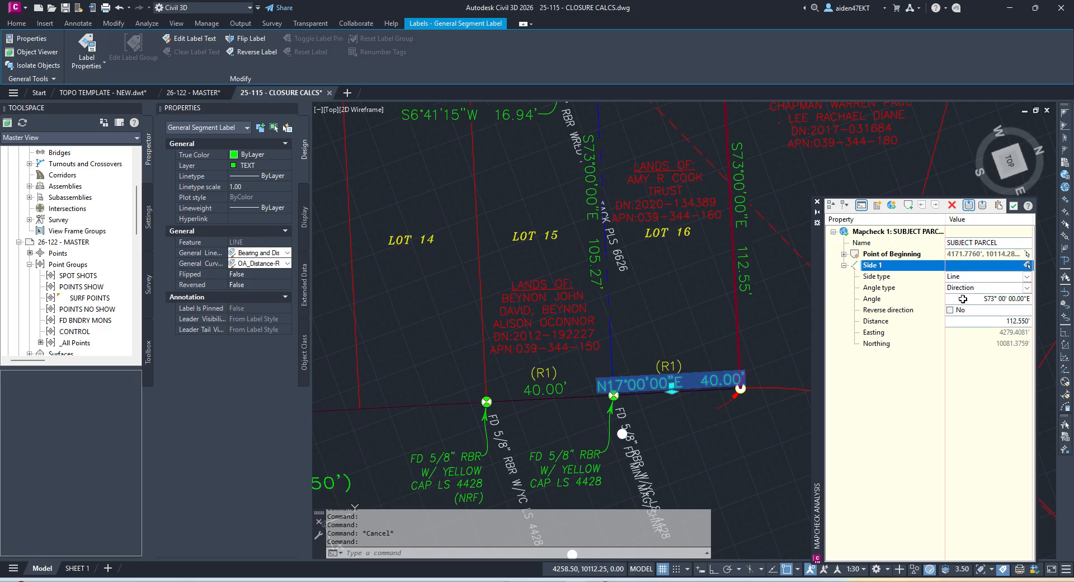
click(921, 377)
click(883, 267)
click(907, 205)
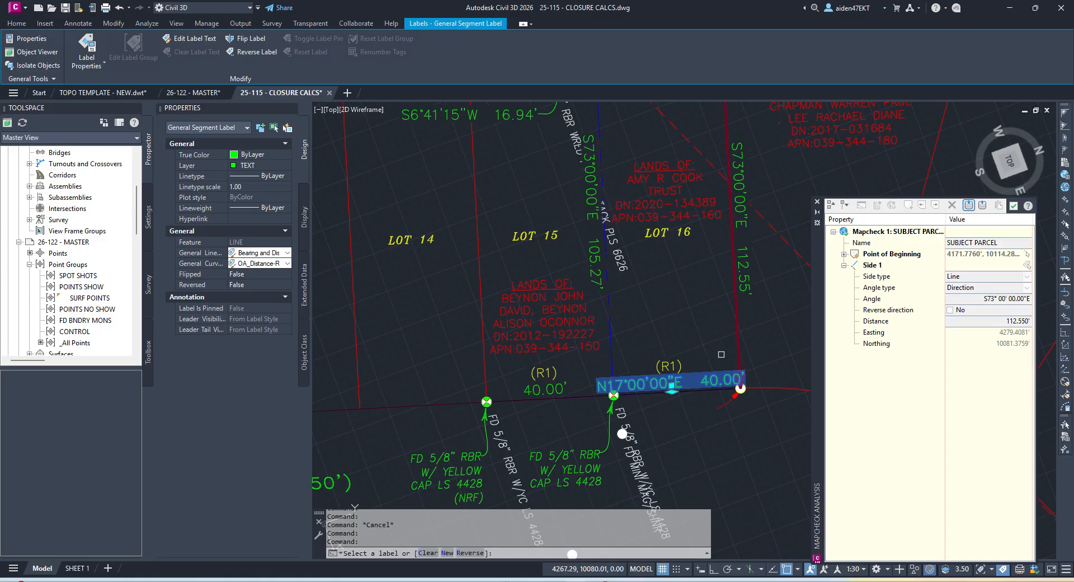
click(711, 376)
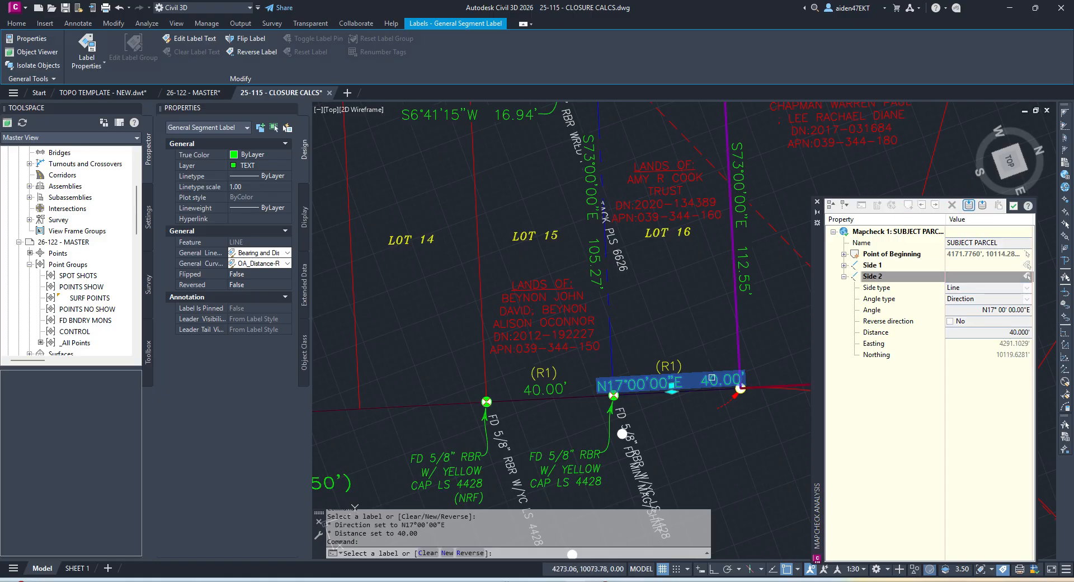
- Set Reverse direction to Yes for Side 2 so it runs along Lot 16's frontage
middle_drag(814, 365, 681, 379)
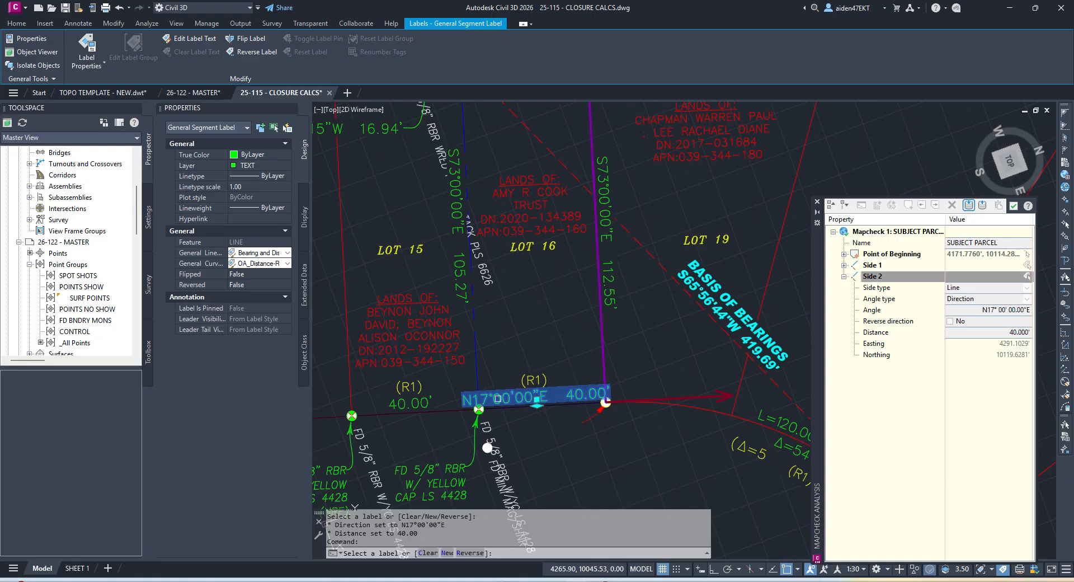
key(Escape)
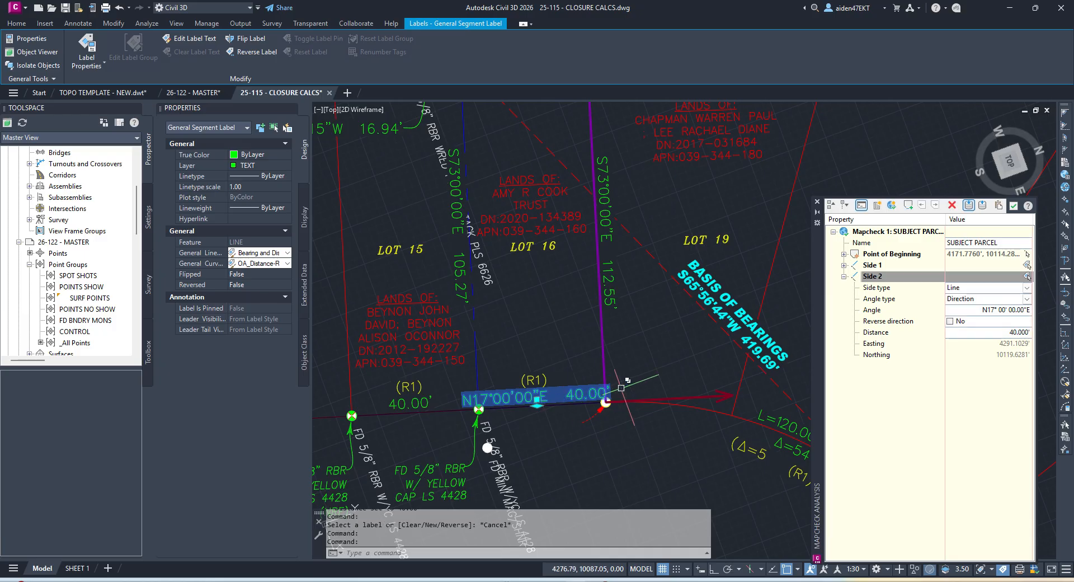
double_click(949, 320)
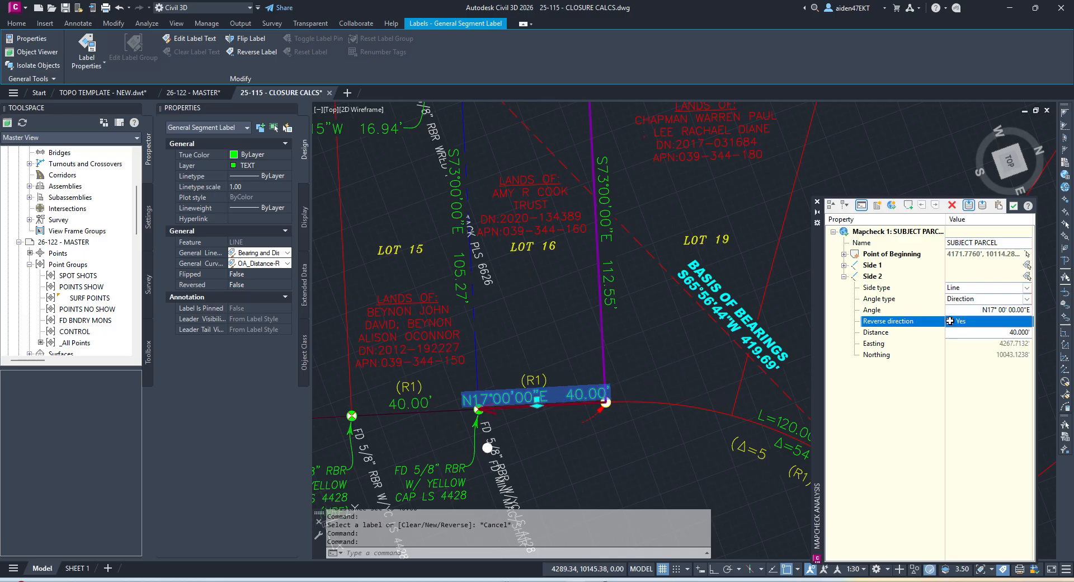
key(Escape)
- Reverse the bearing of the 40.00' frontage label on Lot 16 to read S17°00'00"W
click(588, 390)
right_click(588, 390)
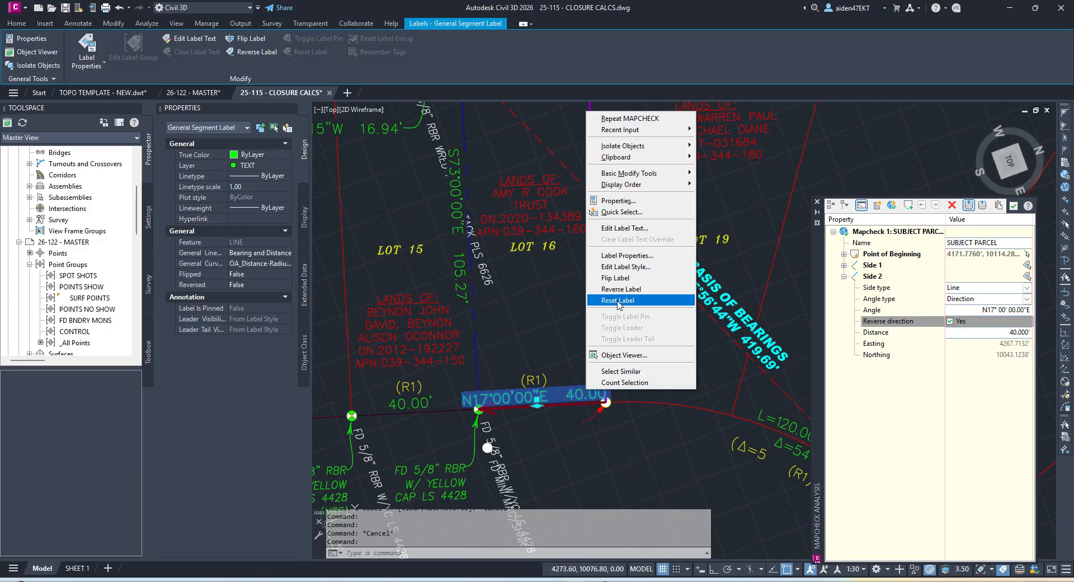
click(618, 302)
key(Escape)
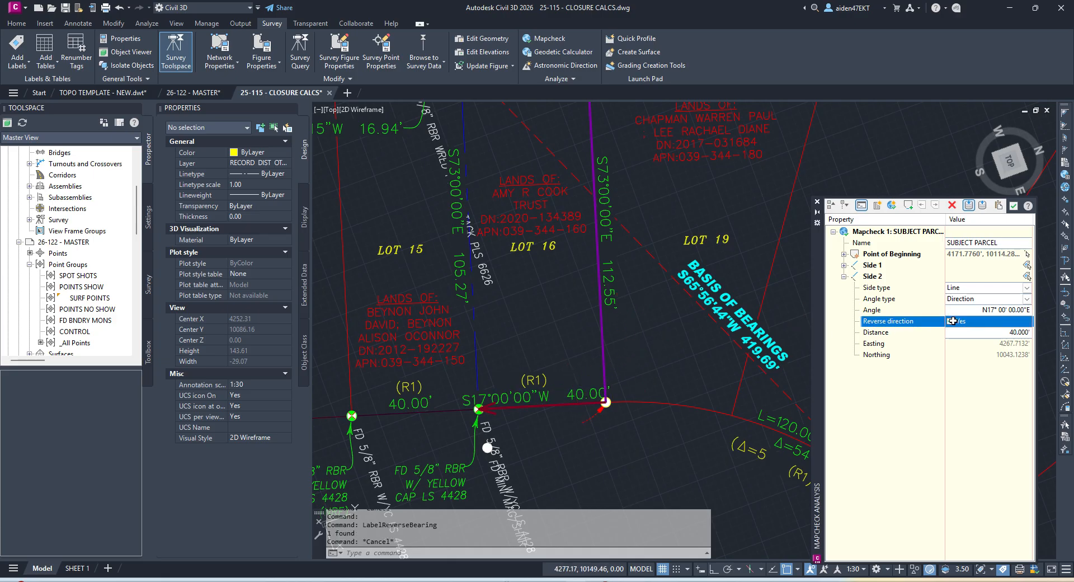
- Reverse the 105.27' label between Lots 15 and 16 to N73°00'00"W and add it as the third mapcheck side
middle_drag(534, 324, 639, 408)
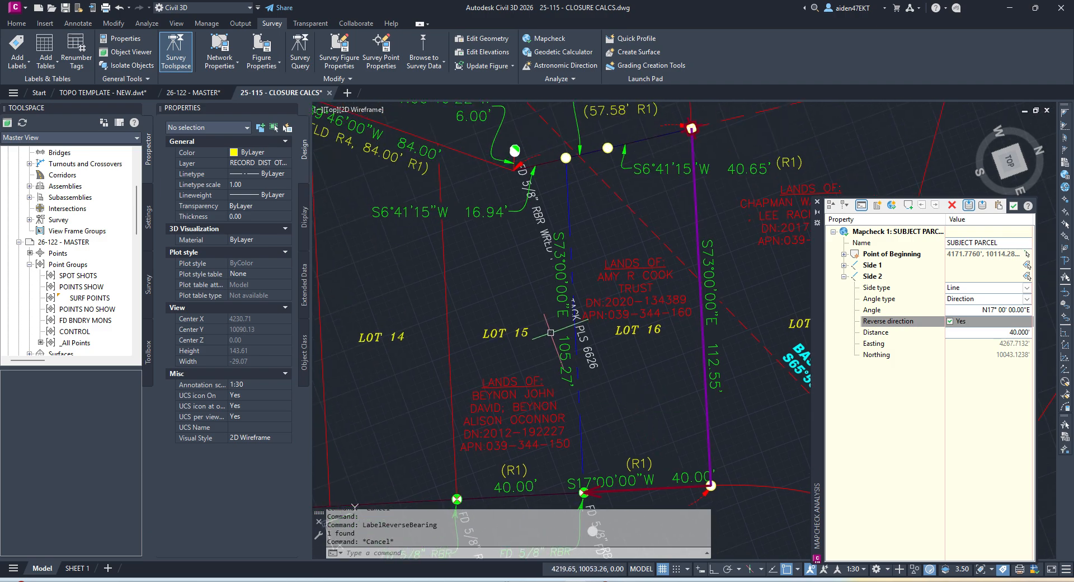
click(561, 358)
right_click(561, 360)
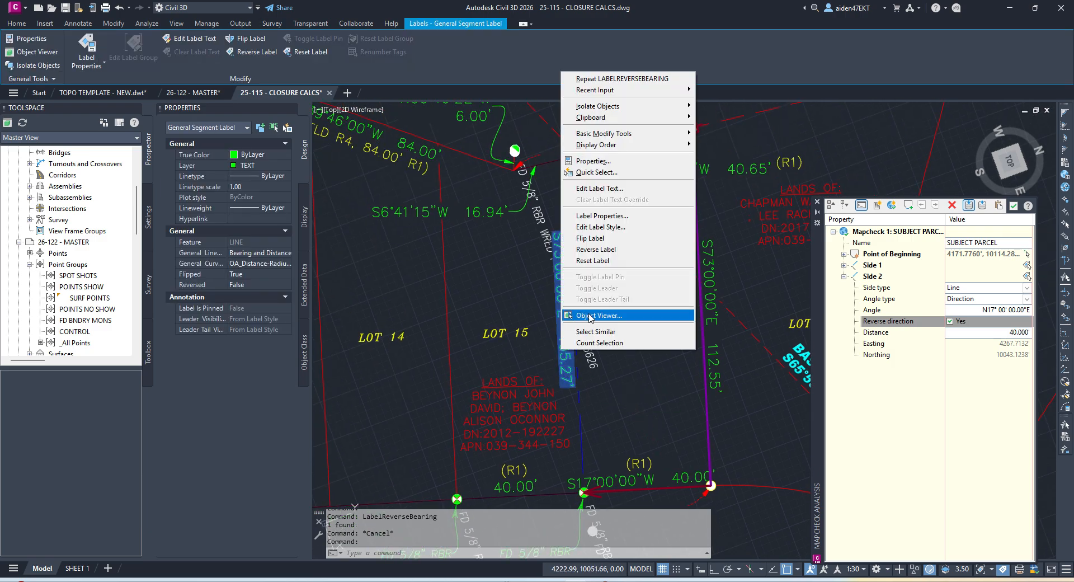
click(604, 254)
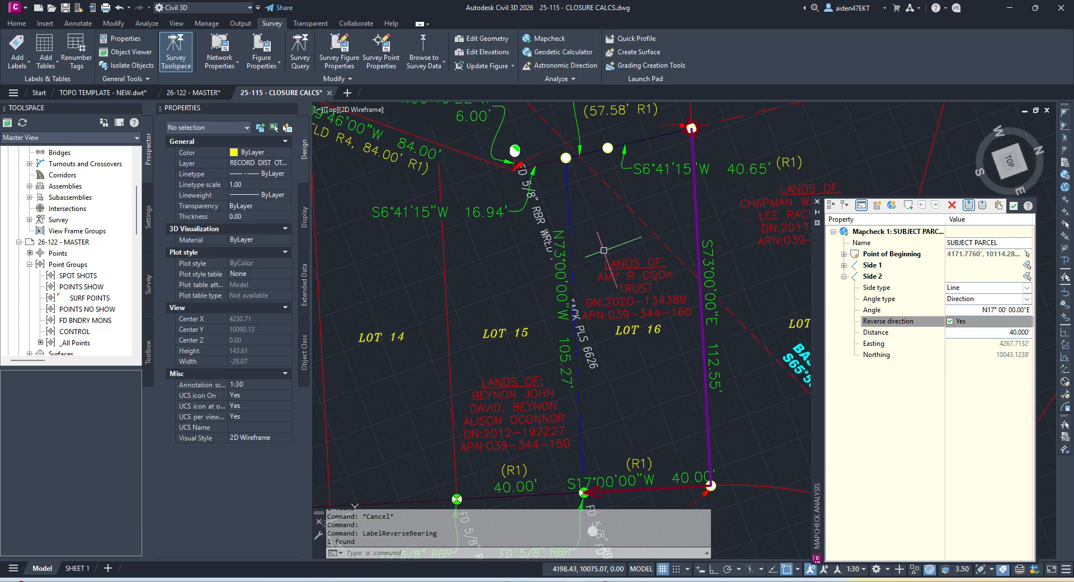
click(893, 206)
click(560, 365)
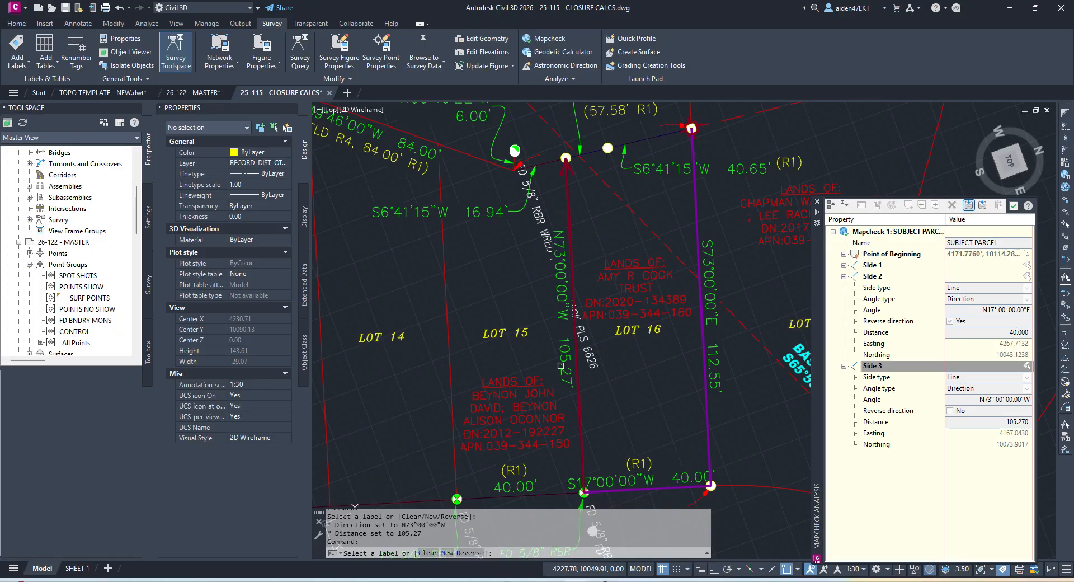
- Add the fourth mapcheck side from the S6°41'15"W 40.65' label and set its Reverse direction to Yes
middle_drag(606, 203, 602, 349)
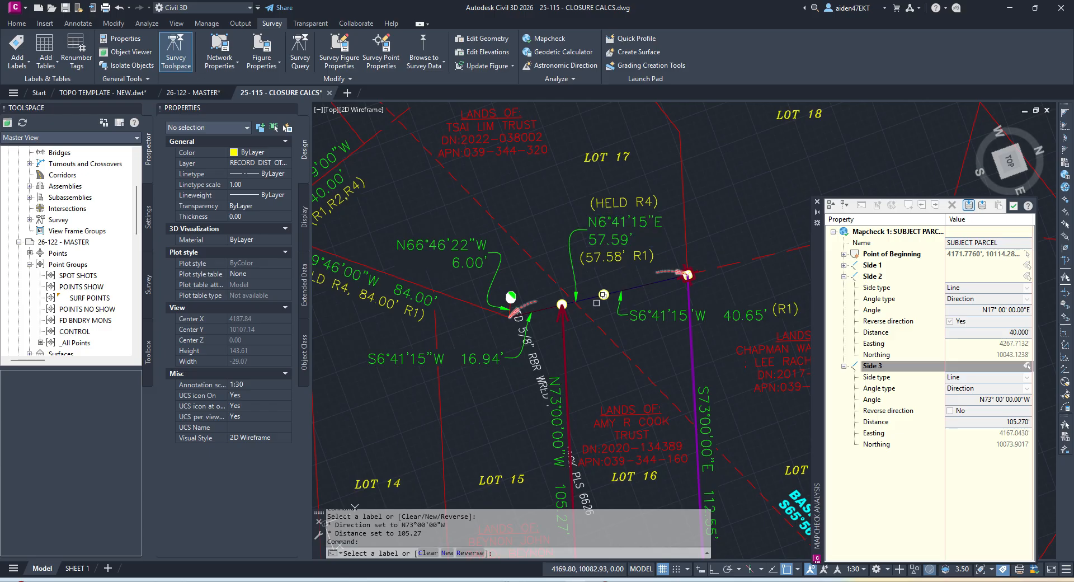
click(638, 317)
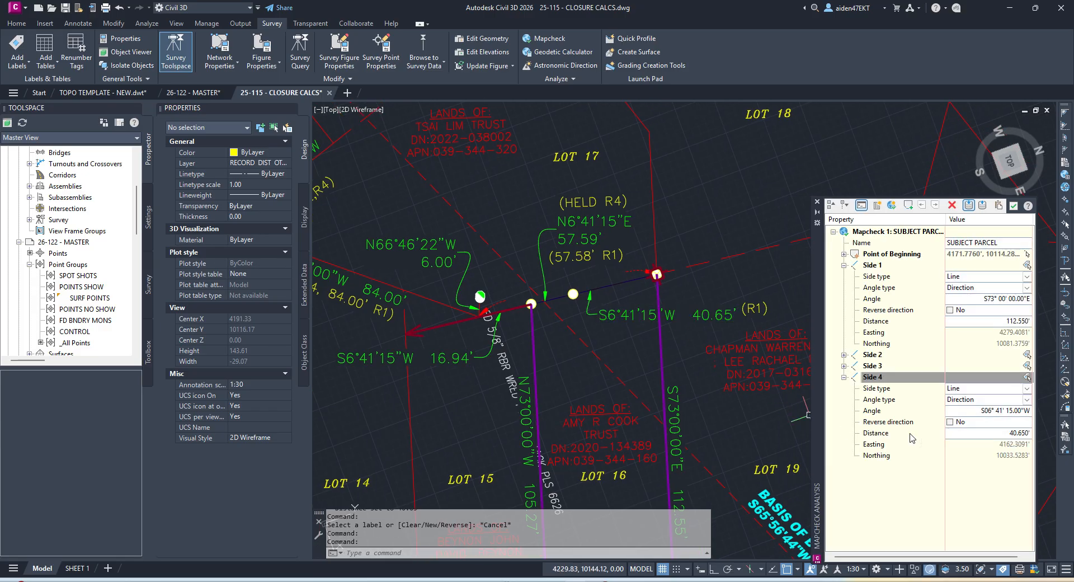
click(949, 421)
key(Escape)
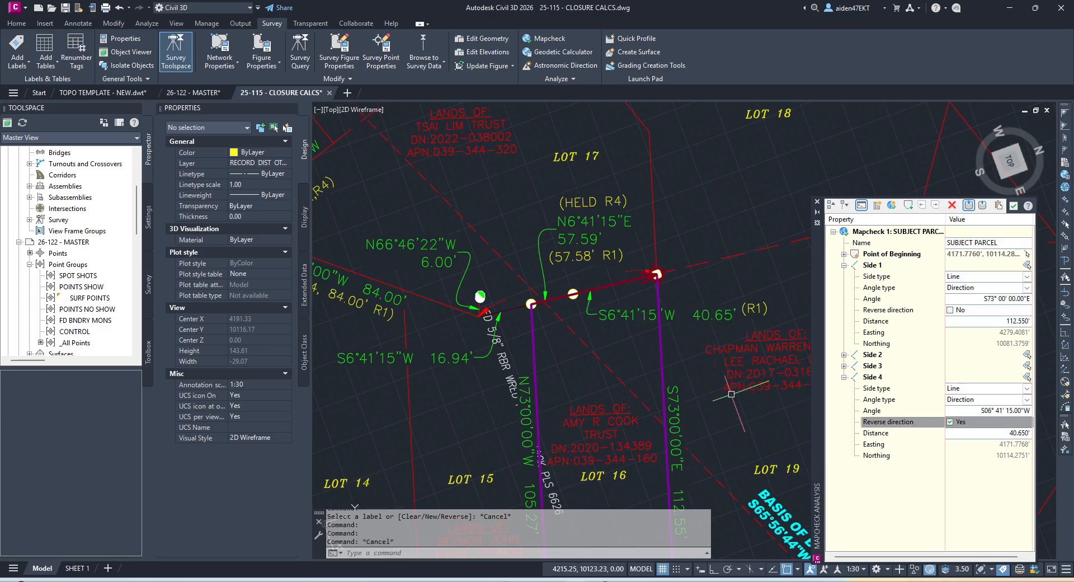
- Show the output view of the SUBJECT PARCEL mapcheck and widen its columns so the closure summary is fully readable
click(982, 205)
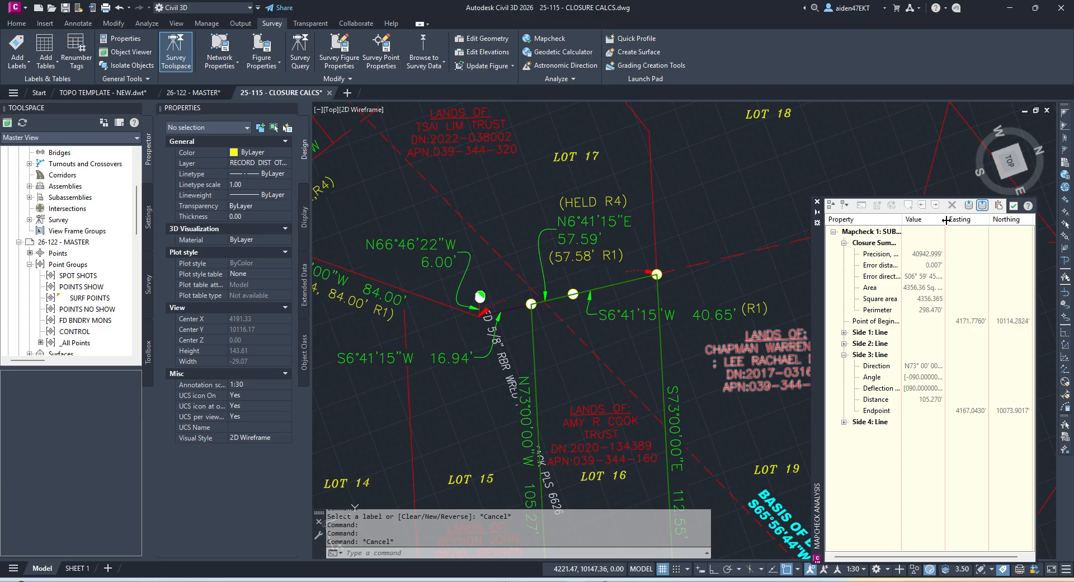
drag(945, 219, 982, 220)
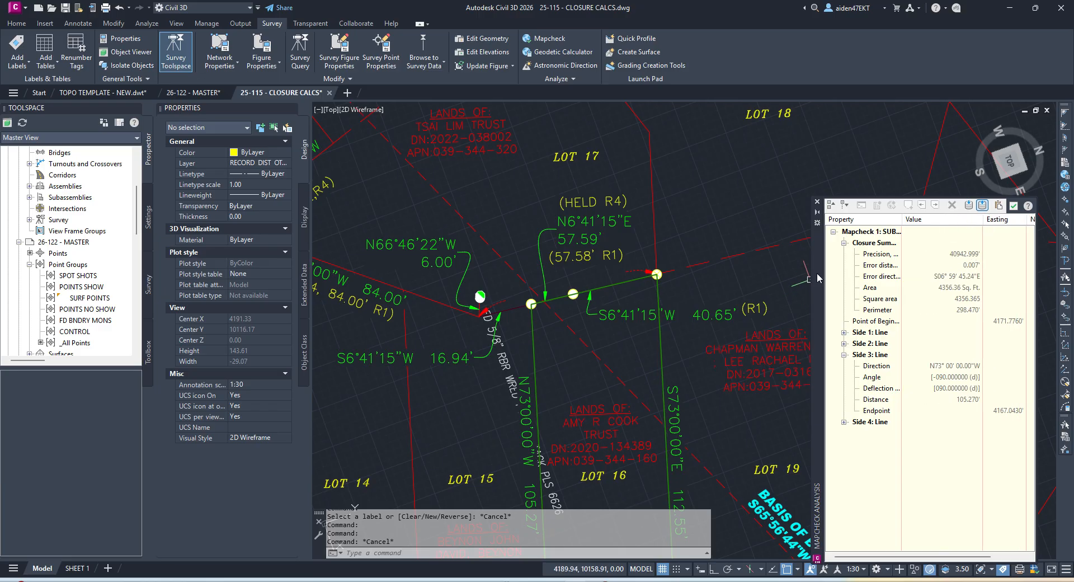
drag(820, 274, 723, 237)
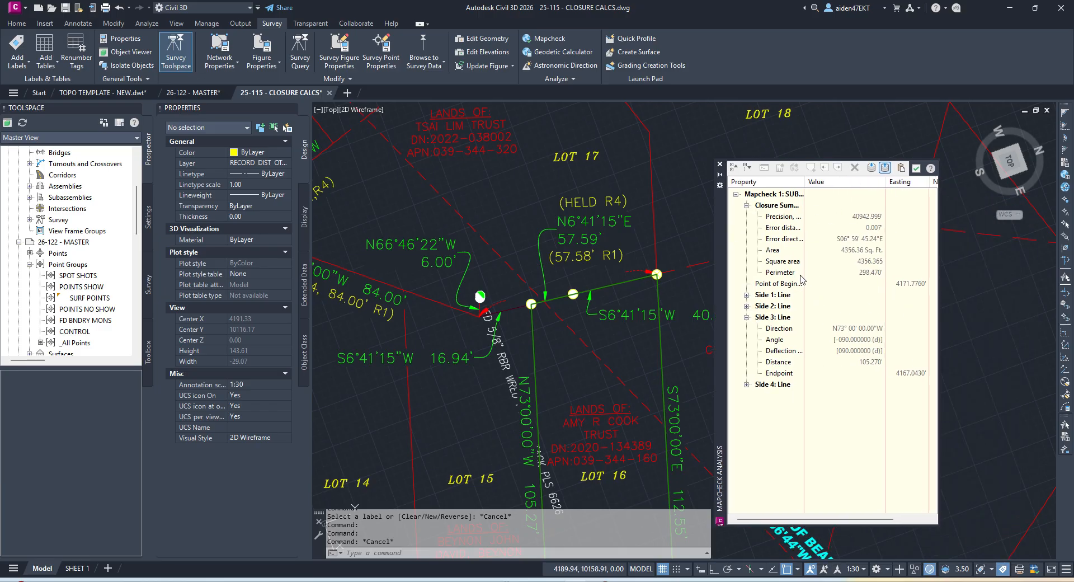
drag(802, 179, 831, 180)
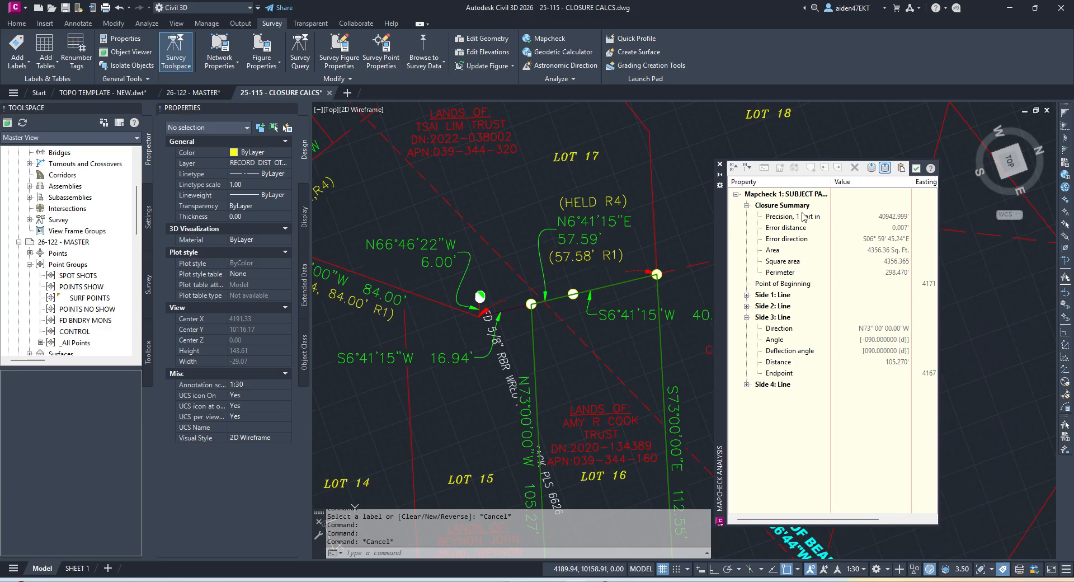
- Copy the SUBJECT PARCEL mapcheck report to the clipboard and paste it into a new blank Word document
click(901, 168)
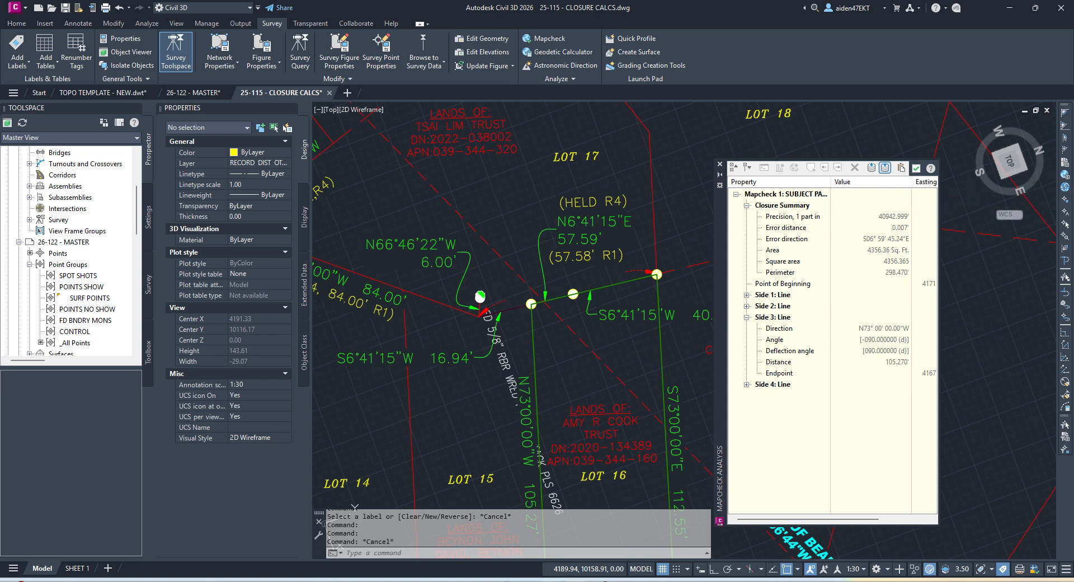
click(526, 581)
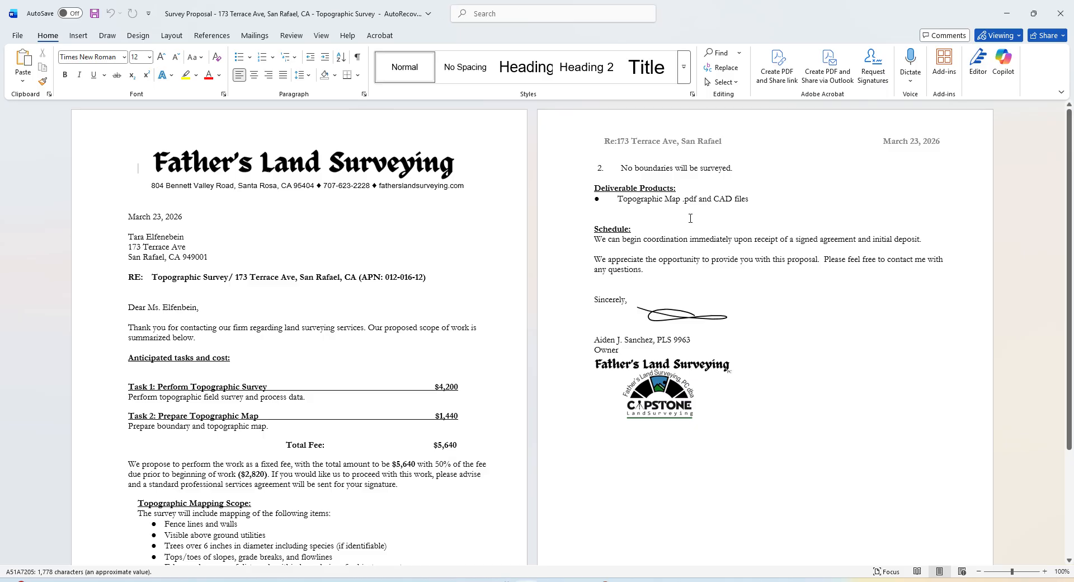
click(17, 35)
click(182, 118)
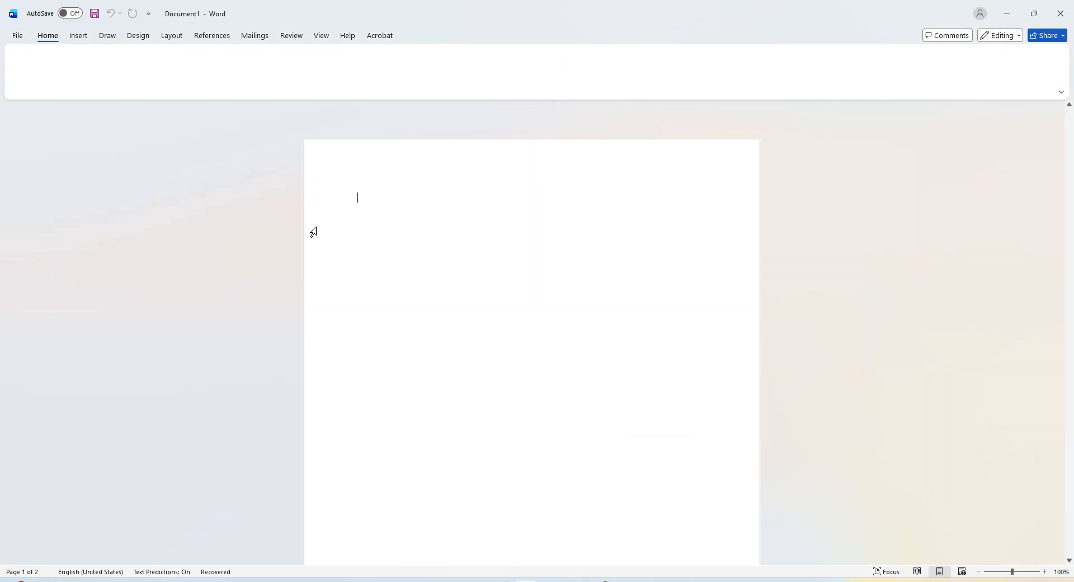
key(ctrl+v)
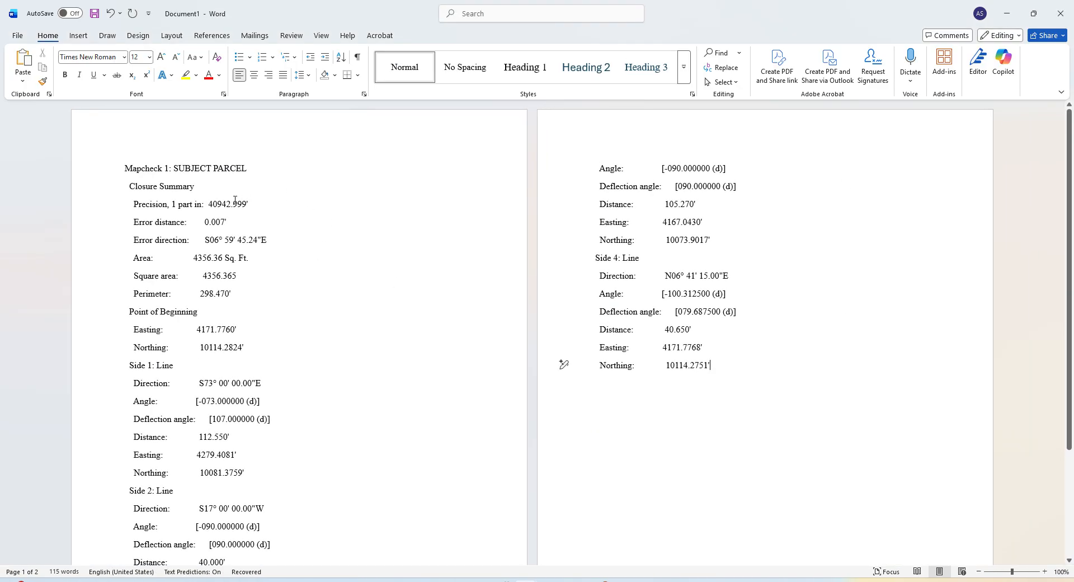
drag(173, 167, 397, 298)
scroll(244, 317, up, 3)
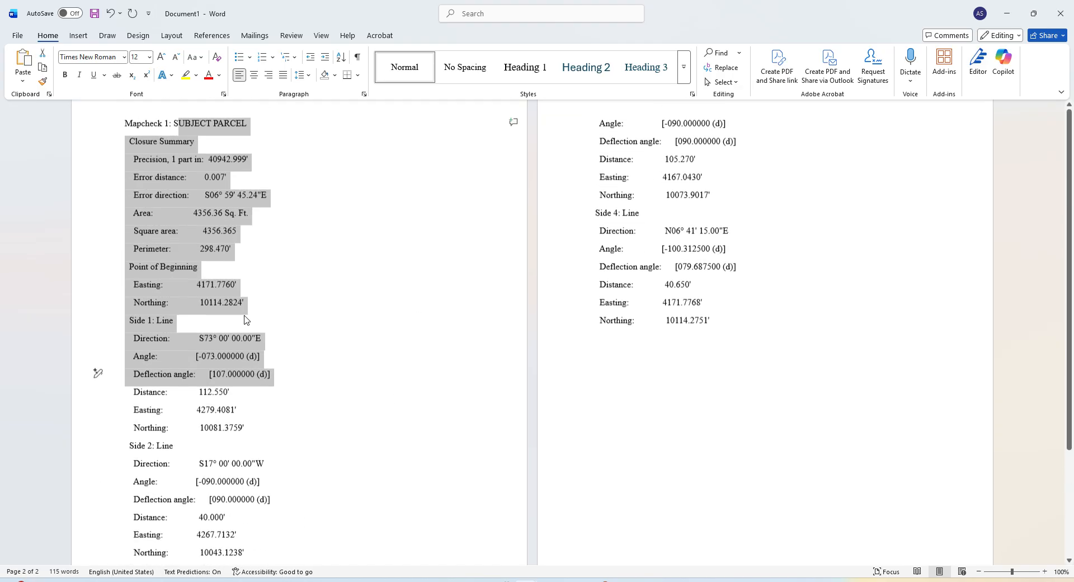
click(224, 222)
drag(203, 239, 271, 236)
click(272, 236)
- Start saving the report as a new file and browse to the DELIVERABLES folder of the 2025 job 25-115
click(17, 35)
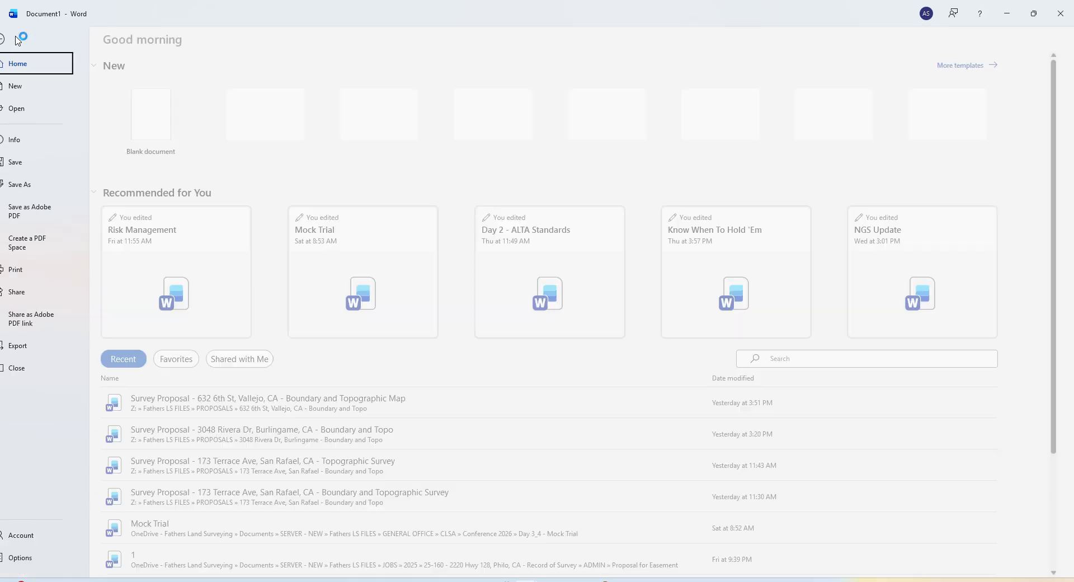
click(47, 190)
click(171, 310)
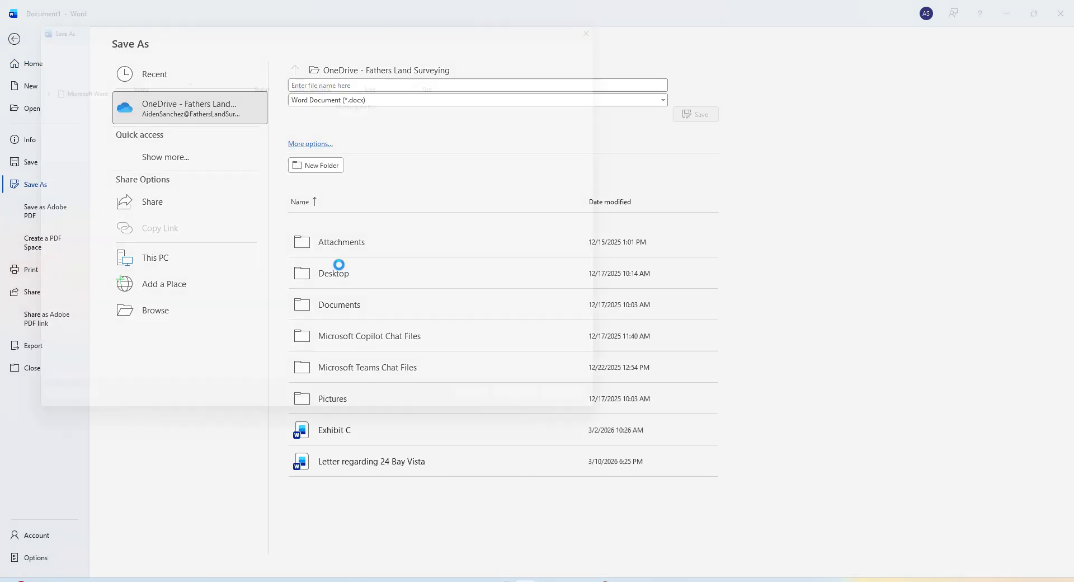
click(54, 256)
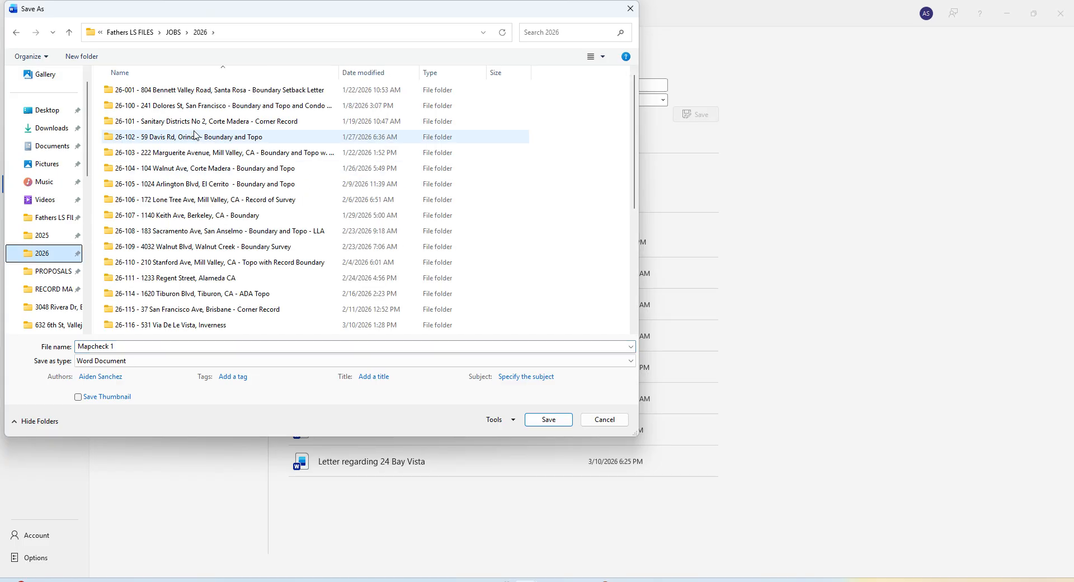
click(45, 234)
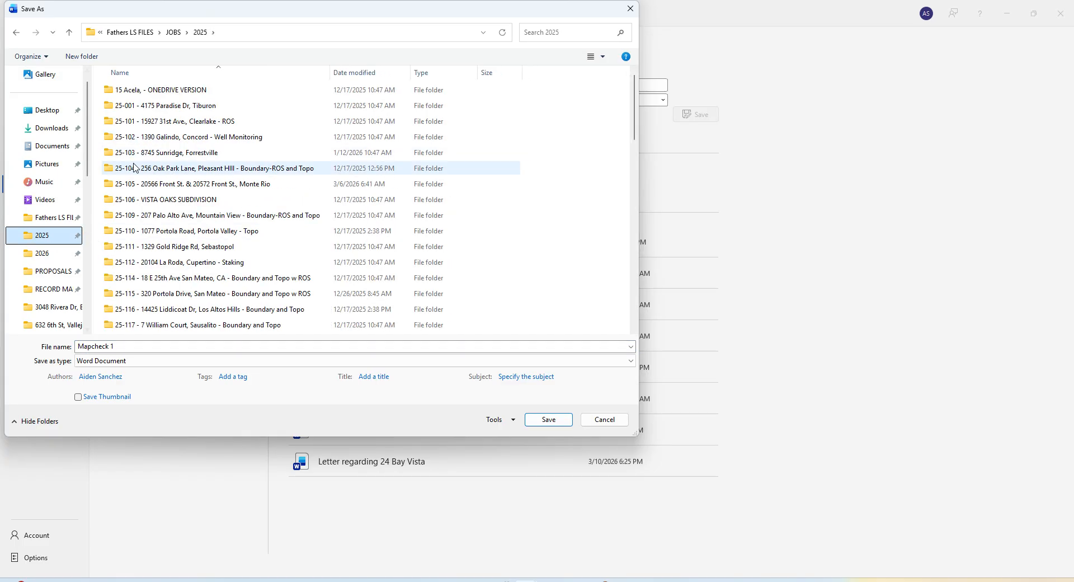
double_click(224, 293)
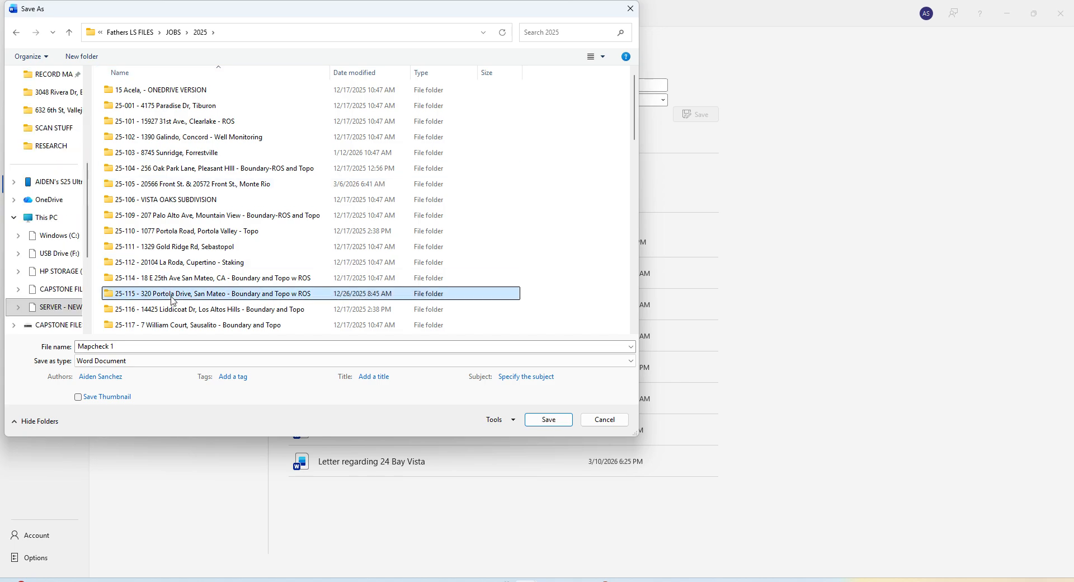
double_click(150, 118)
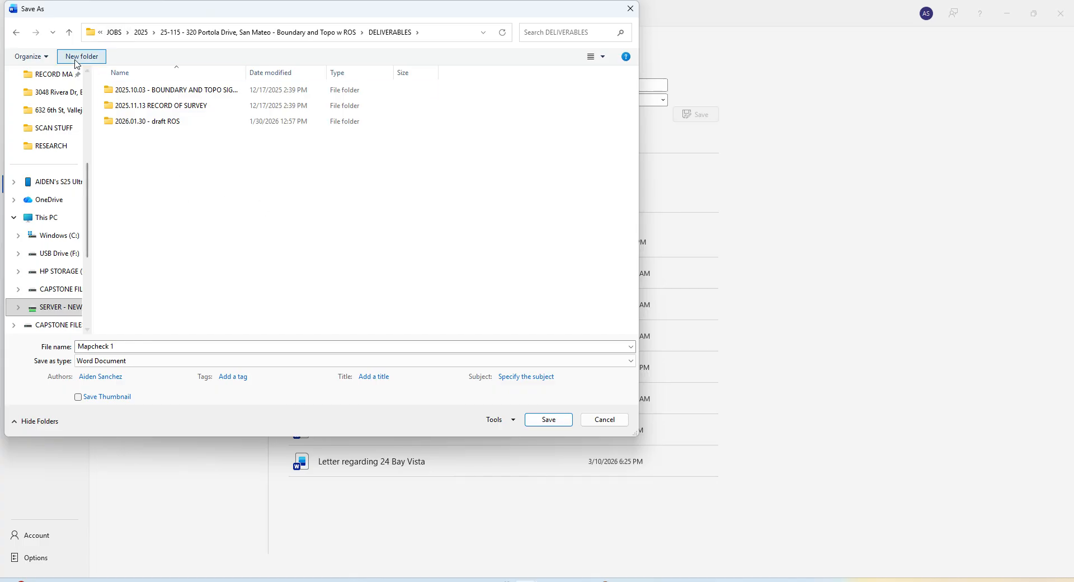
- Create the folder 2026.03.24 - ROS SUBMITTAL with a CLOSURE CALCS subfolder inside it, and open the subfolder
text(2026.03.24 - ROS SUBMITTAL)
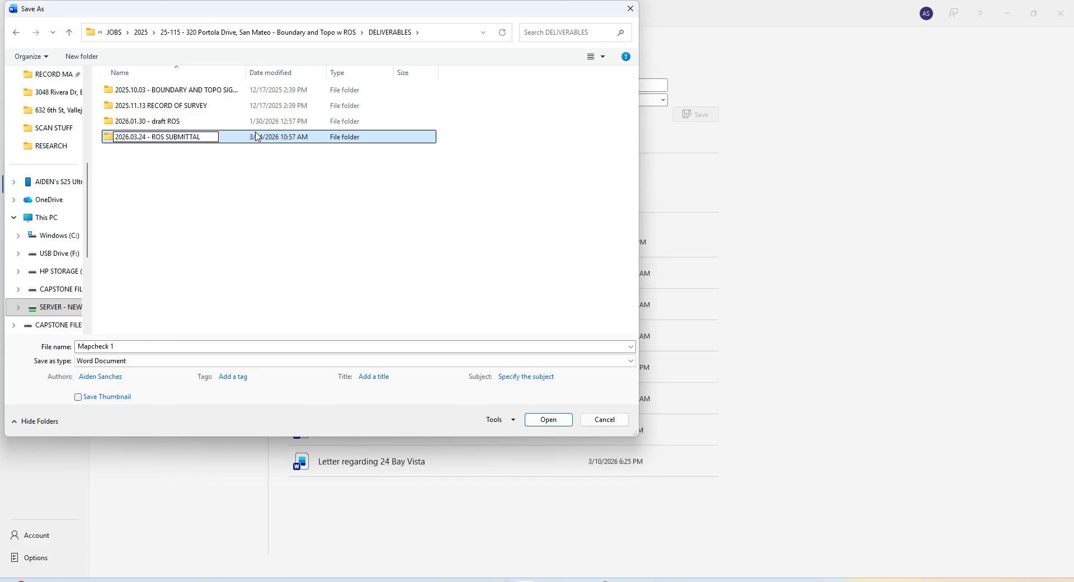
key(Return)
double_click(256, 136)
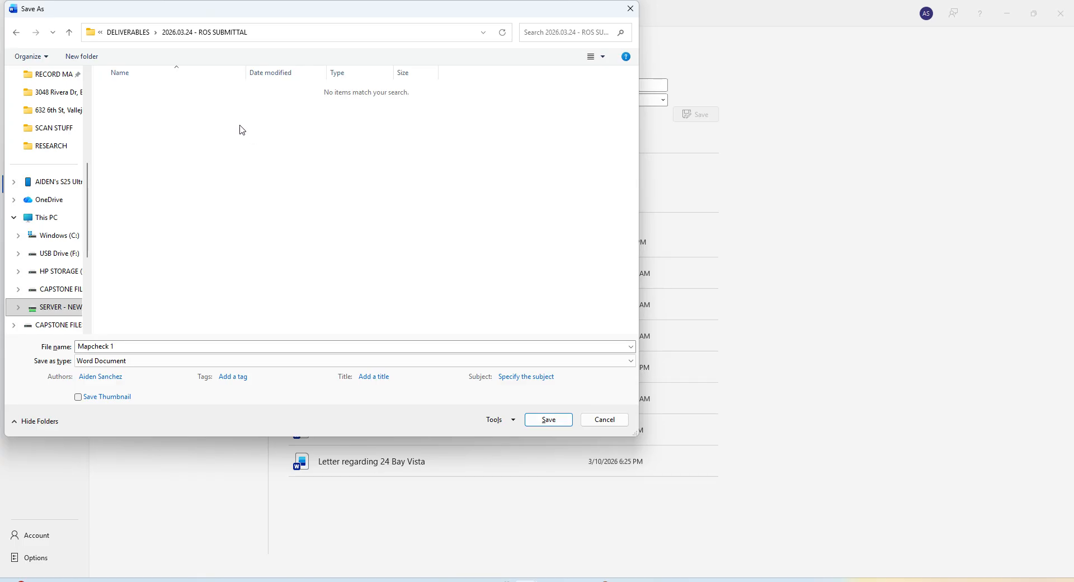
click(82, 56)
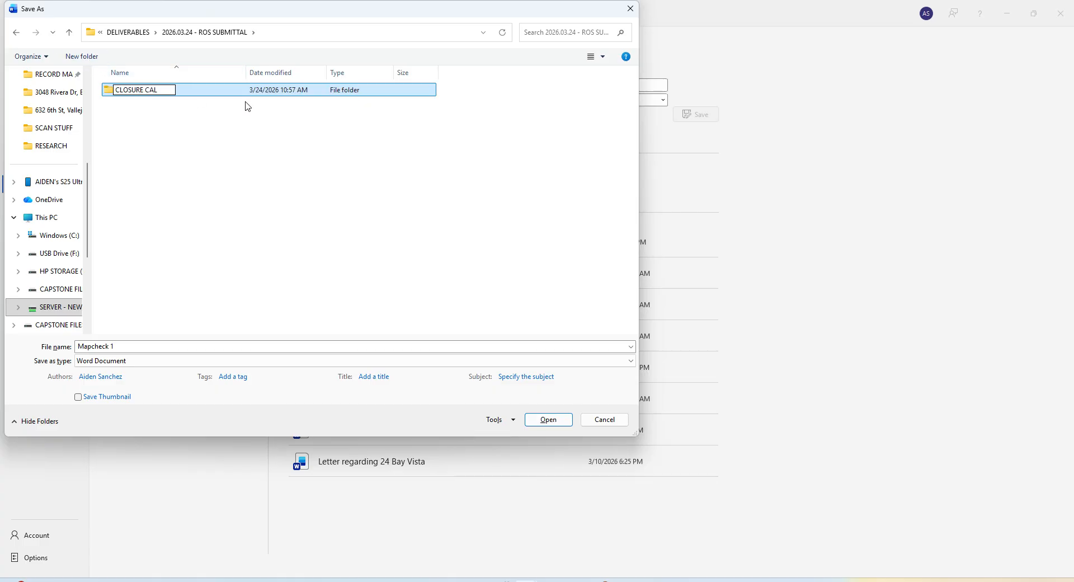
key(Return)
key(Return)
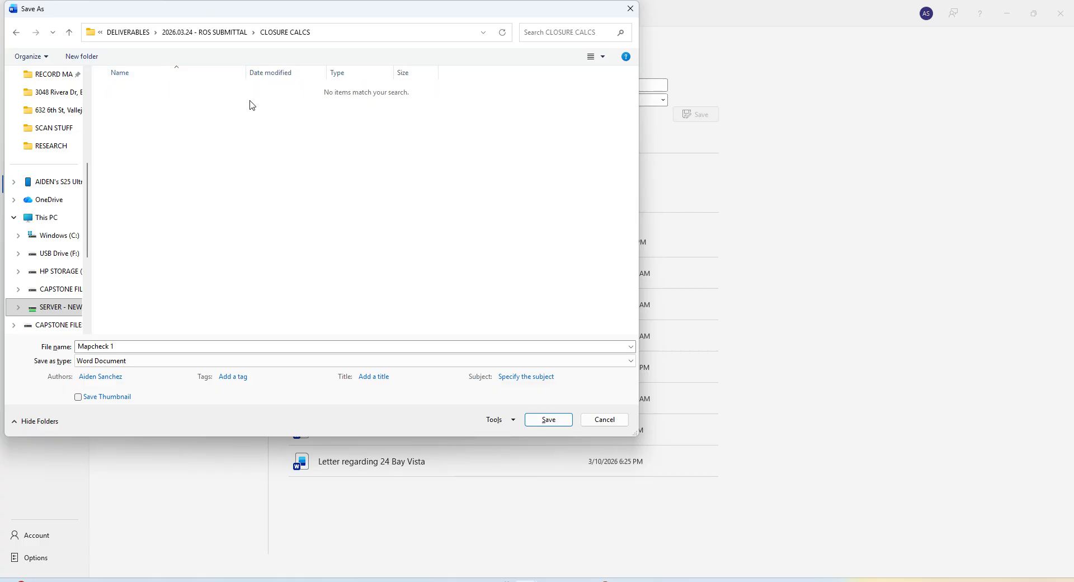
- Save the report as a Word document named CLOSURE CALCS - SUBJECT PARCEL
triple_click(139, 348)
text(CLOSURE CALCS - SU)
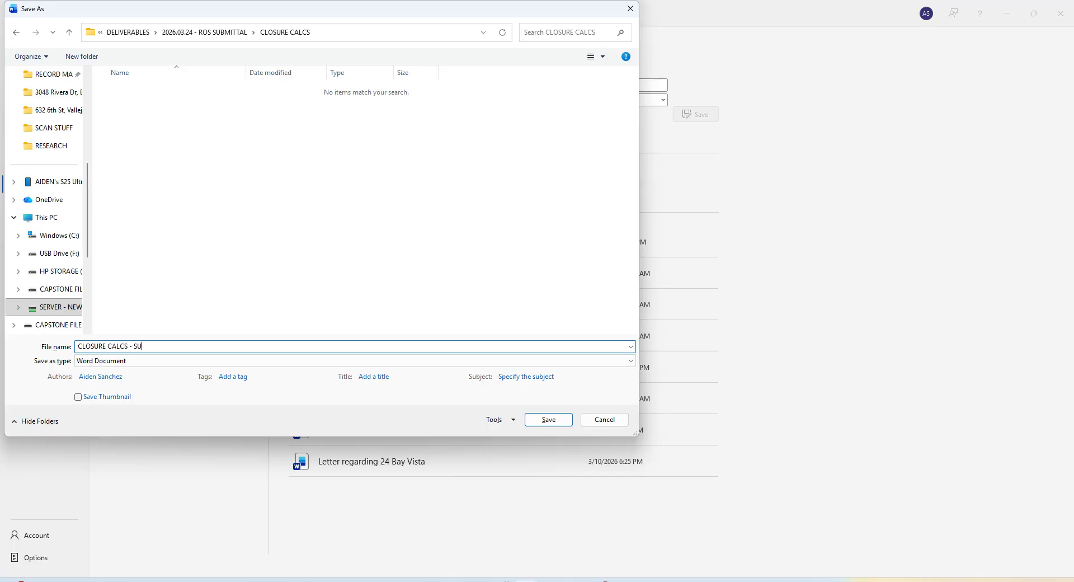
text(L)
key(Return)
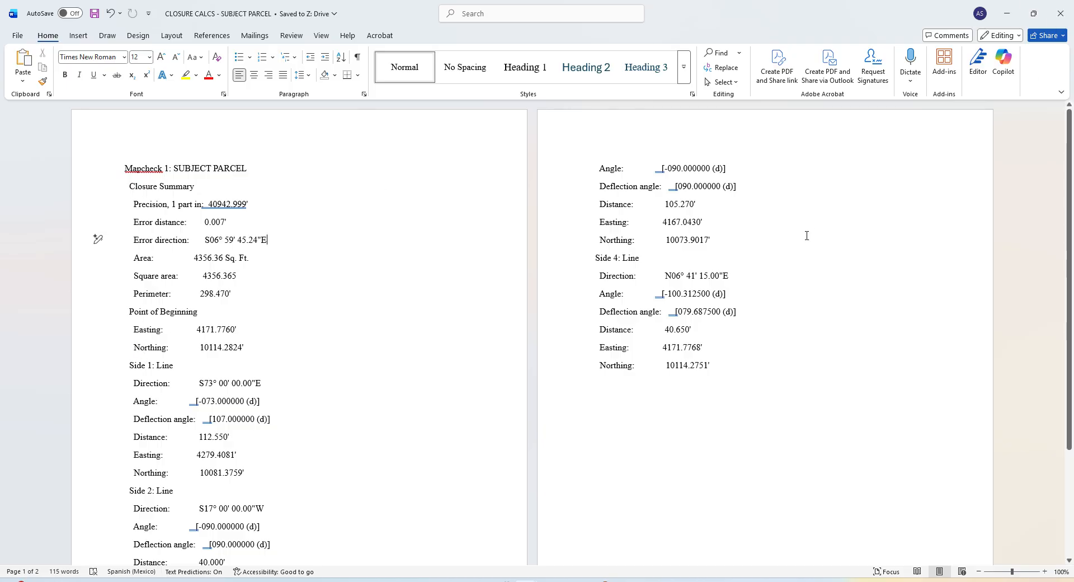
- Minimize the saved report, switch back to the closure calcs drawing in Civil 3D and close the mapcheck analysis
click(1006, 14)
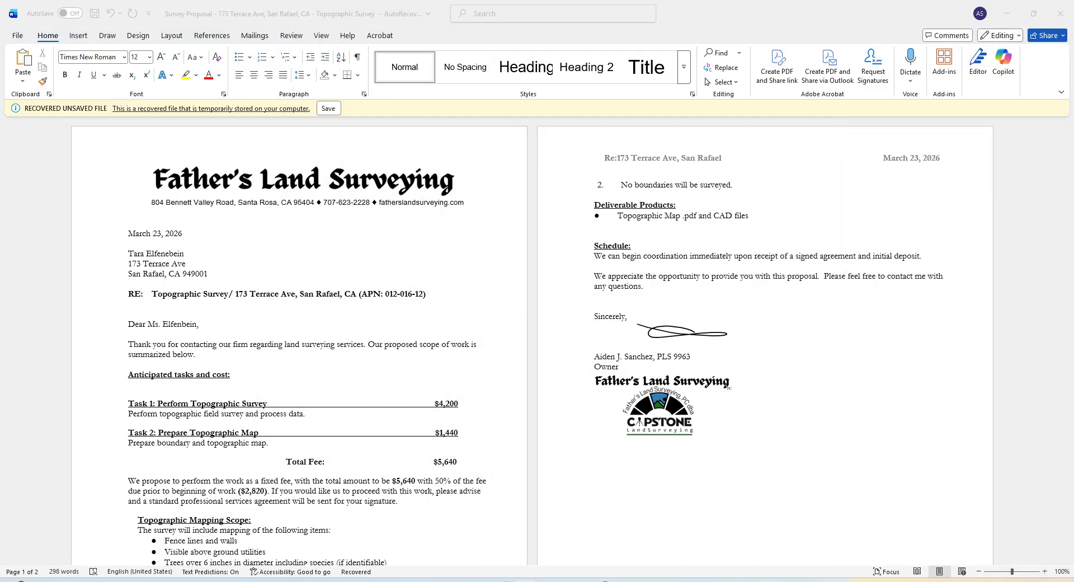
key(alt+Tab)
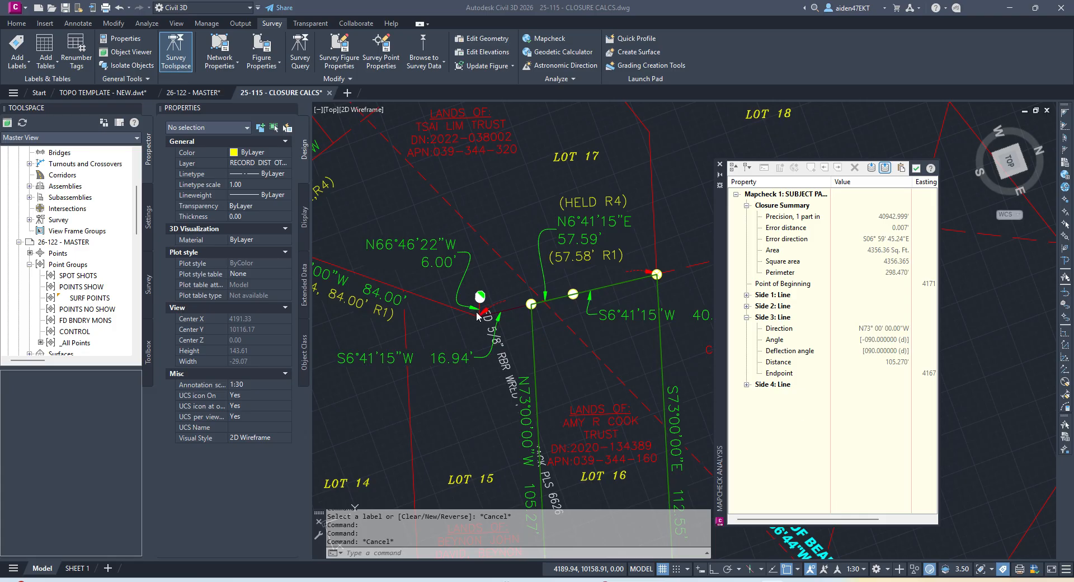
click(917, 168)
- Reopen the Mapcheck analysis, select the SUBJECT PARCEL mapcheck and switch to the output view
scroll(717, 183, down, 5)
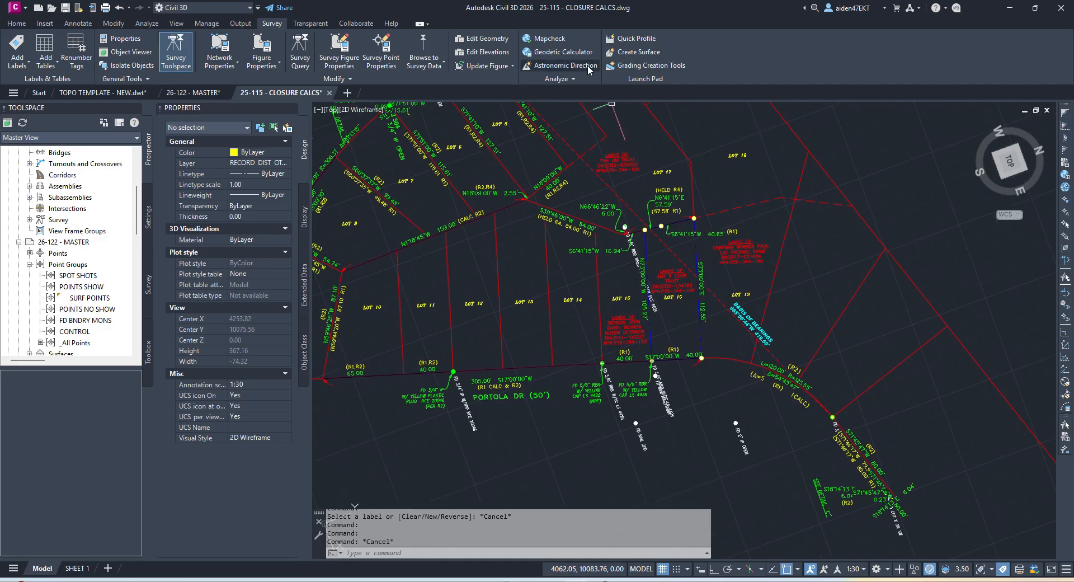
click(550, 38)
click(770, 196)
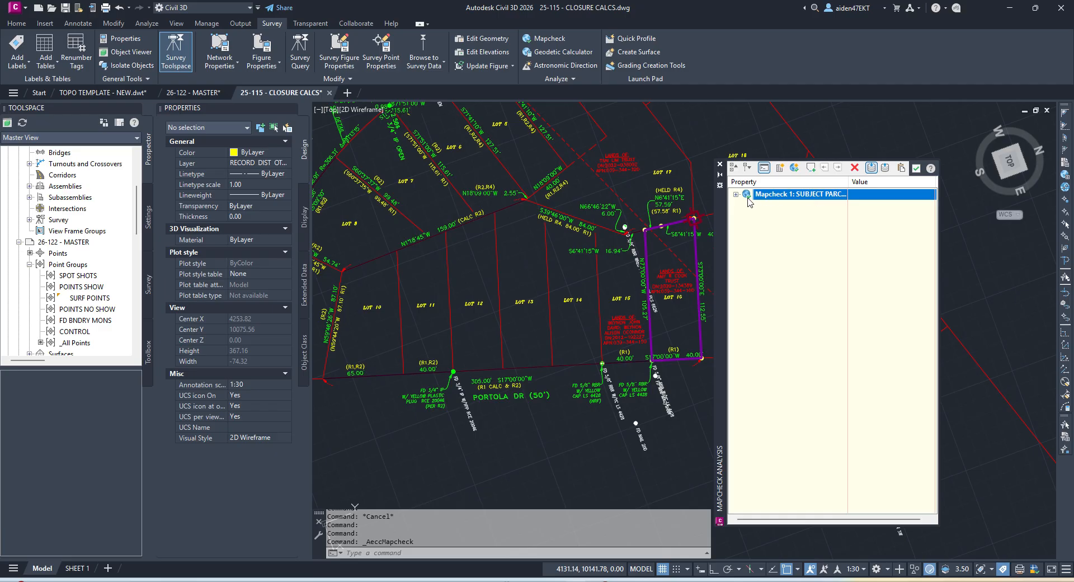
click(885, 168)
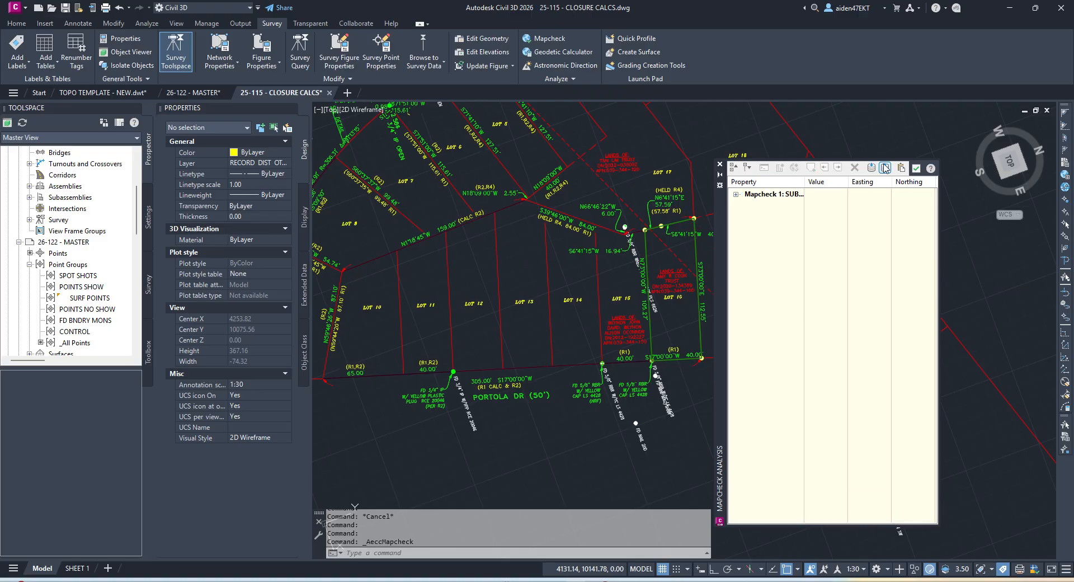
- Expand the SUBJECT PARCEL mapcheck output to view its closure summary and sides
click(768, 194)
click(736, 194)
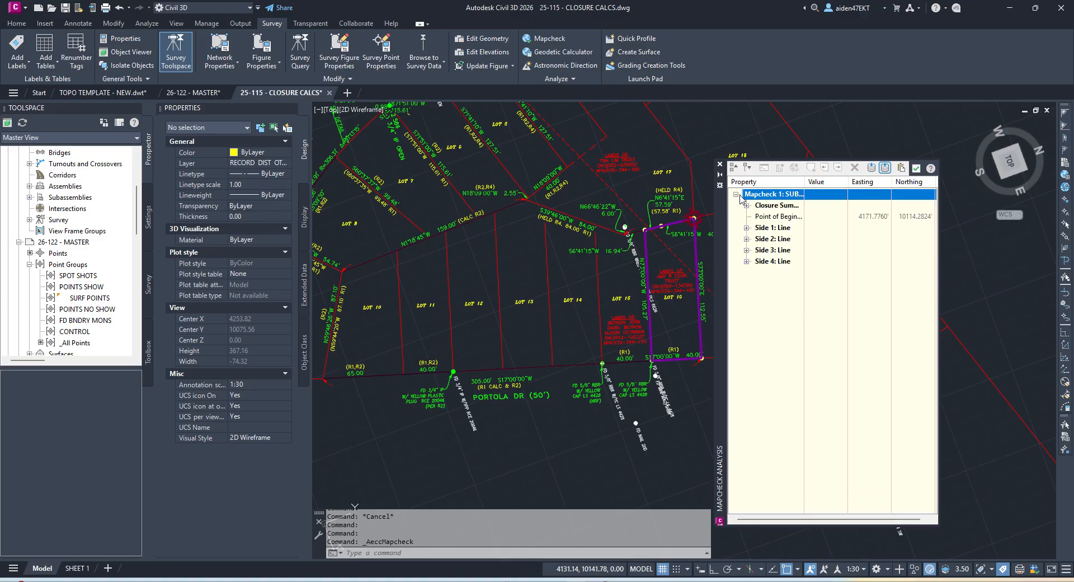
click(770, 262)
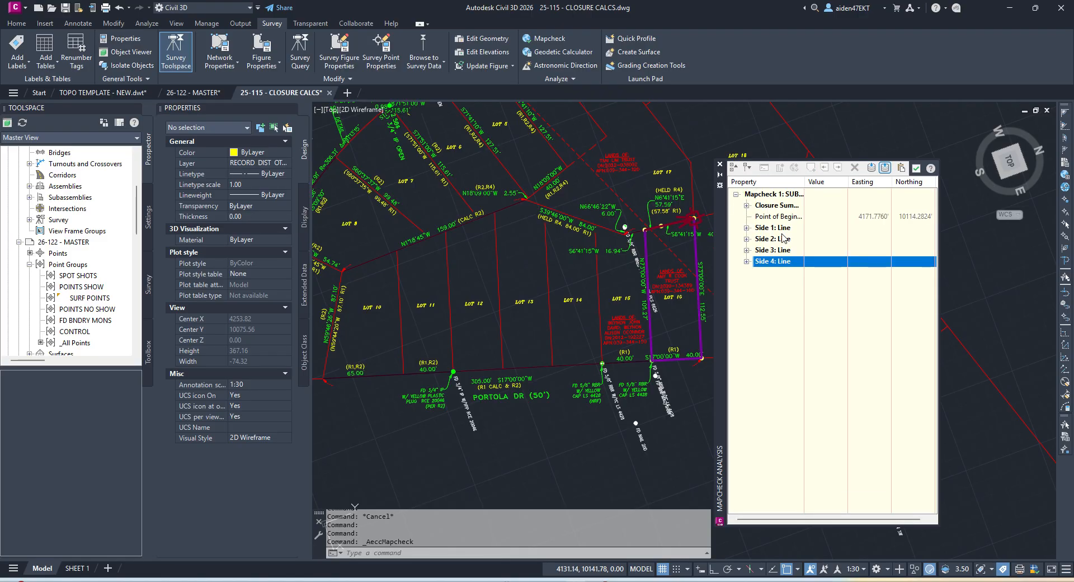
click(916, 169)
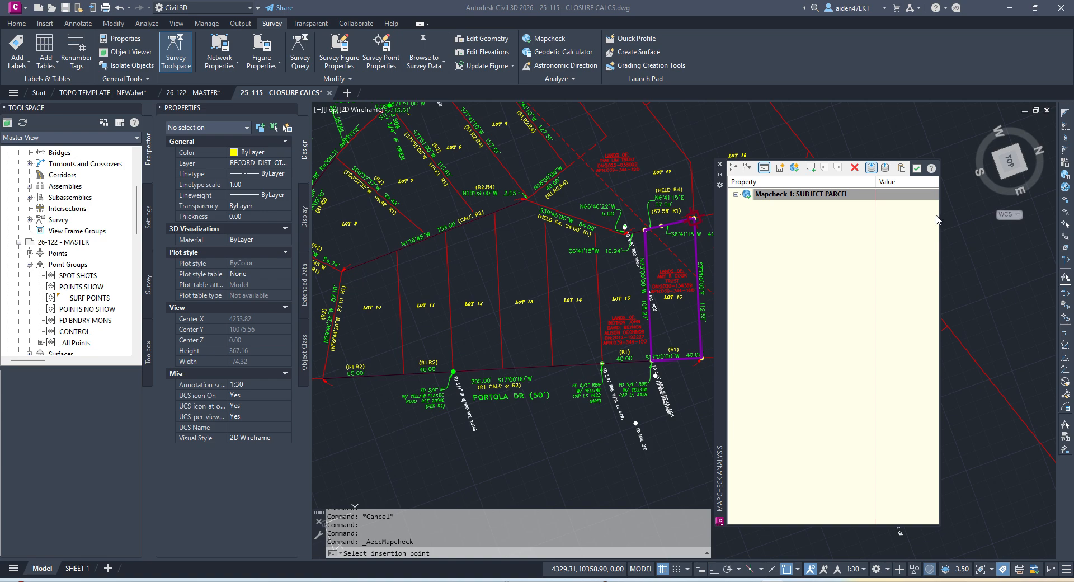
- Widen the Mapcheck Analysis palette, abandon the pending insertion and create a polyline of the SUBJECT PARCEL mapcheck in the drawing
drag(940, 484, 971, 479)
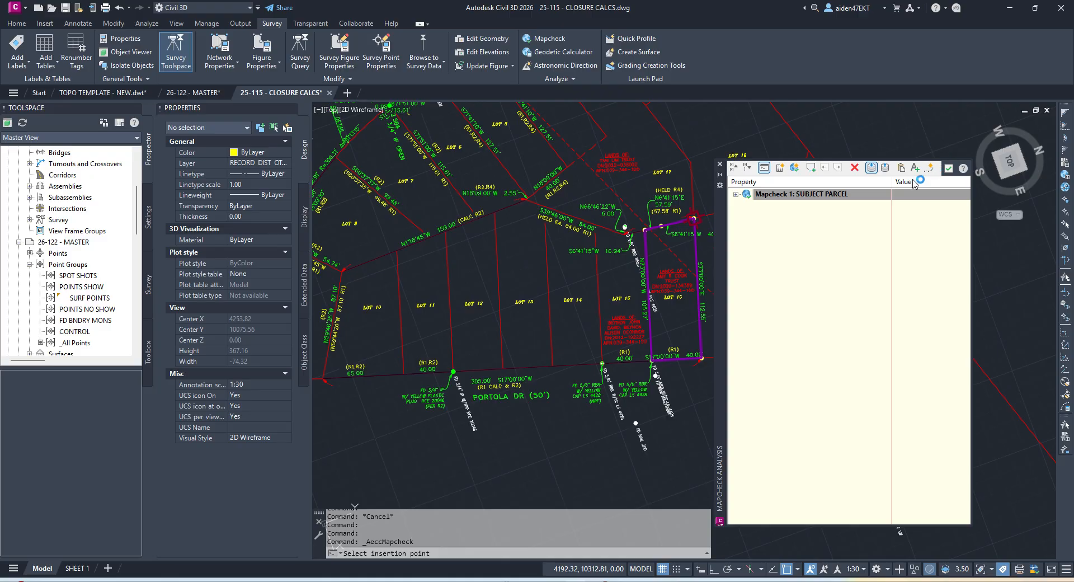
middle_drag(682, 287, 571, 311)
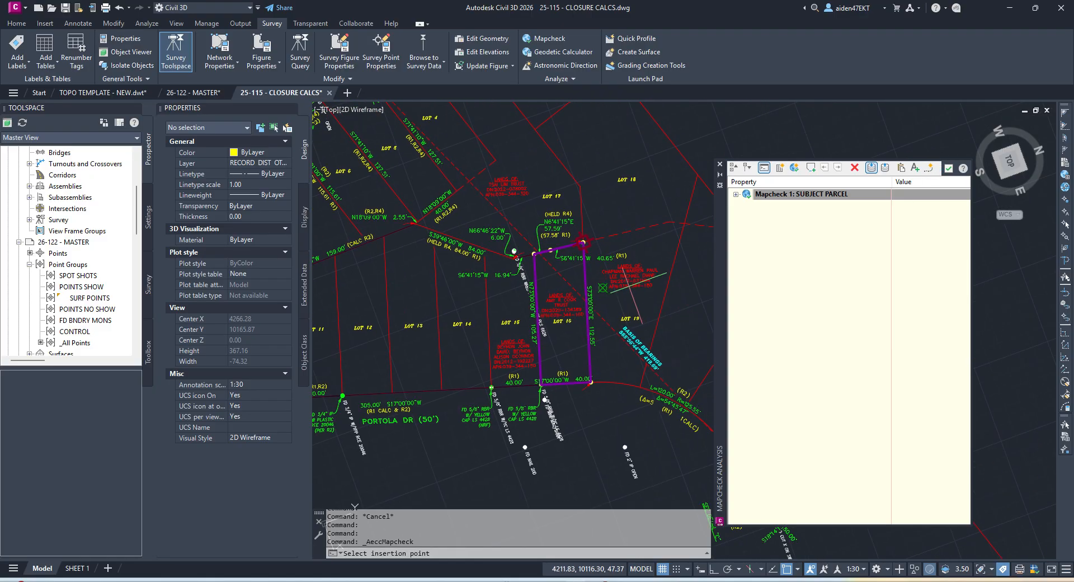
key(Escape)
key(Escape)
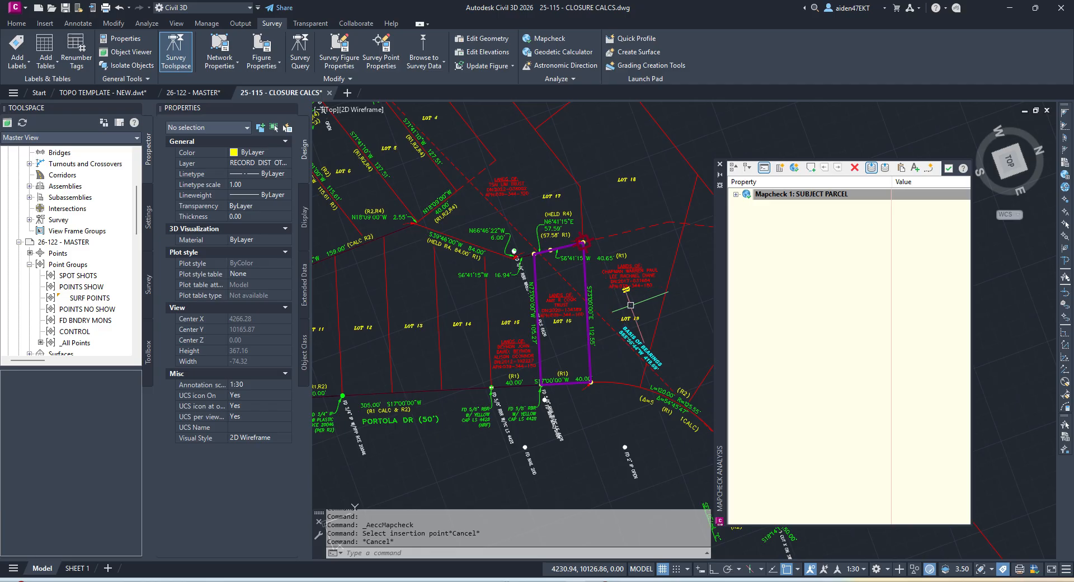
click(932, 170)
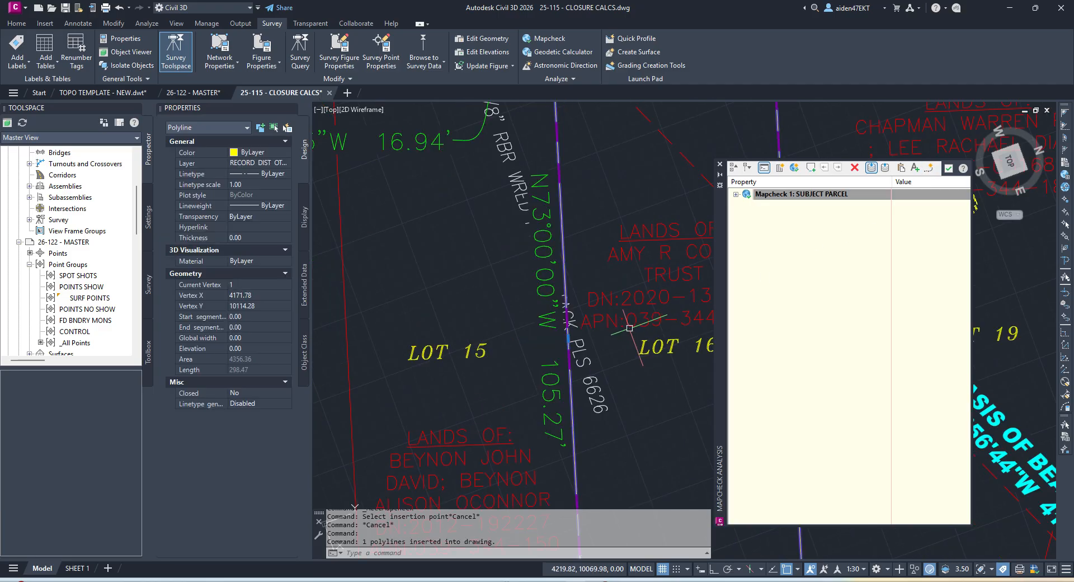
- Move the mapcheck polyline to an empty area clear of the lot map and close the Mapcheck analysis
text(M)
key(Return)
click(615, 381)
scroll(587, 357, down, 8)
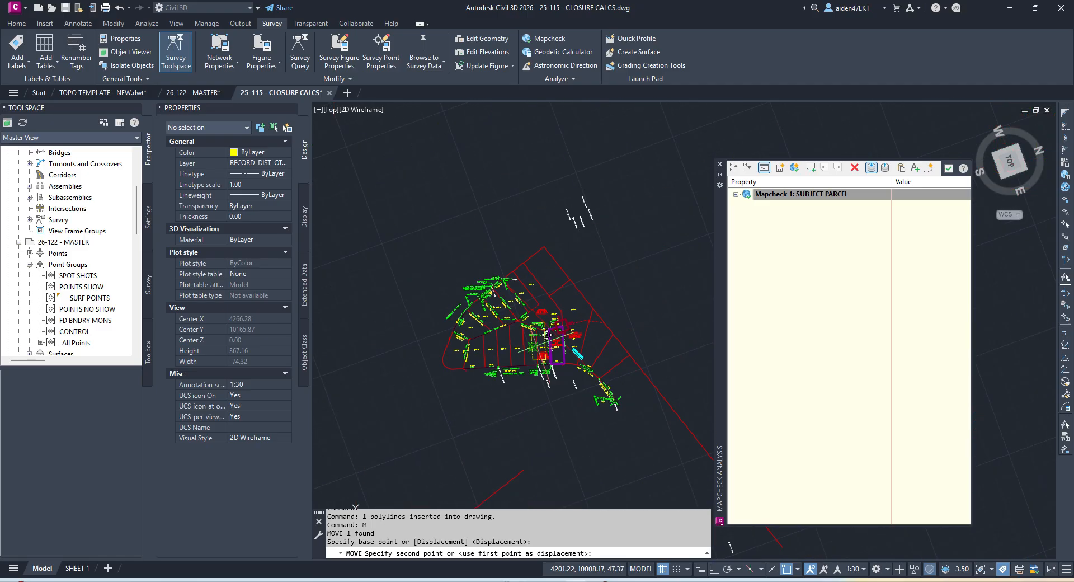
key(Escape)
middle_drag(693, 312, 626, 302)
click(948, 170)
scroll(618, 321, up, 6)
key(Escape)
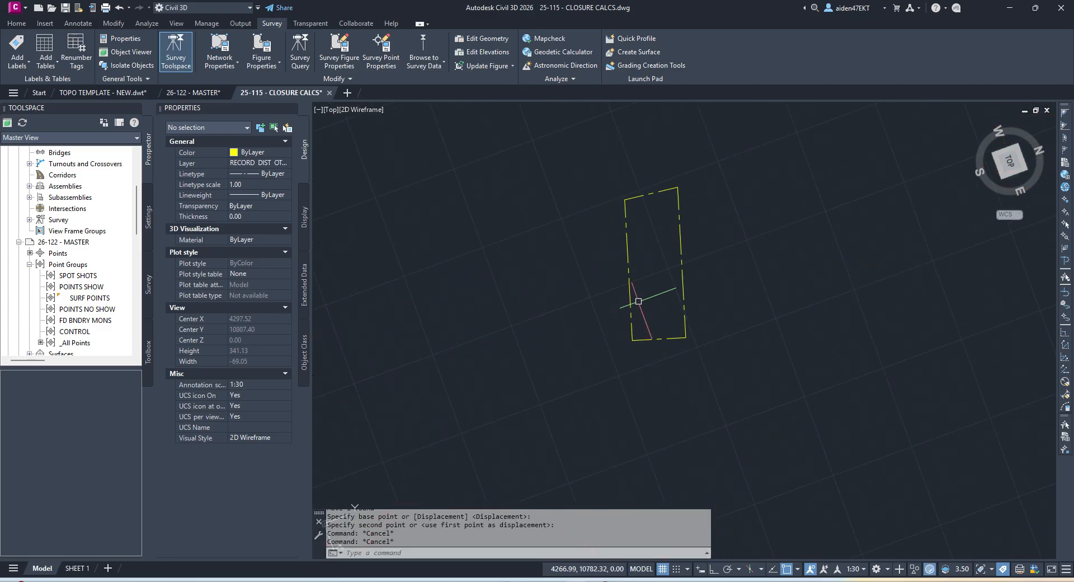
- Set the model annotation scale to 1:50
click(78, 24)
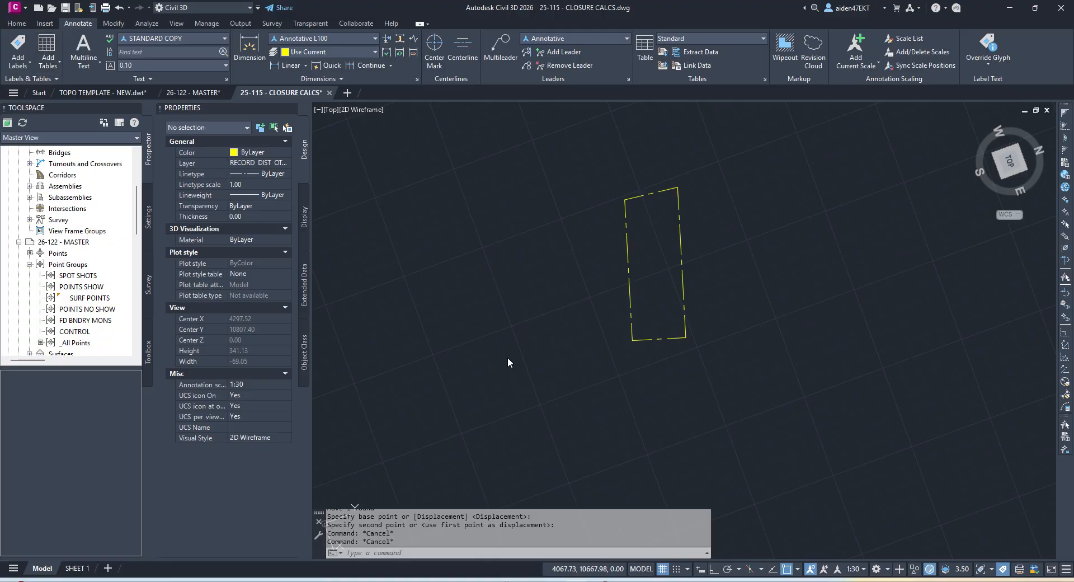
click(847, 569)
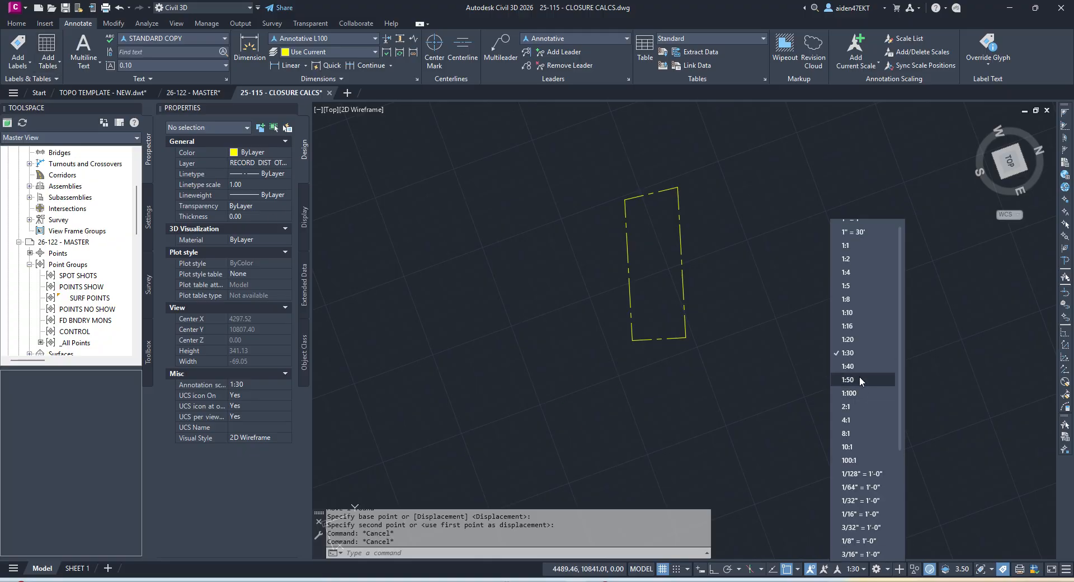
click(874, 374)
- Set up Line and Curve labels of type Multiple Segment with the Bearing over Distance line label style
click(18, 45)
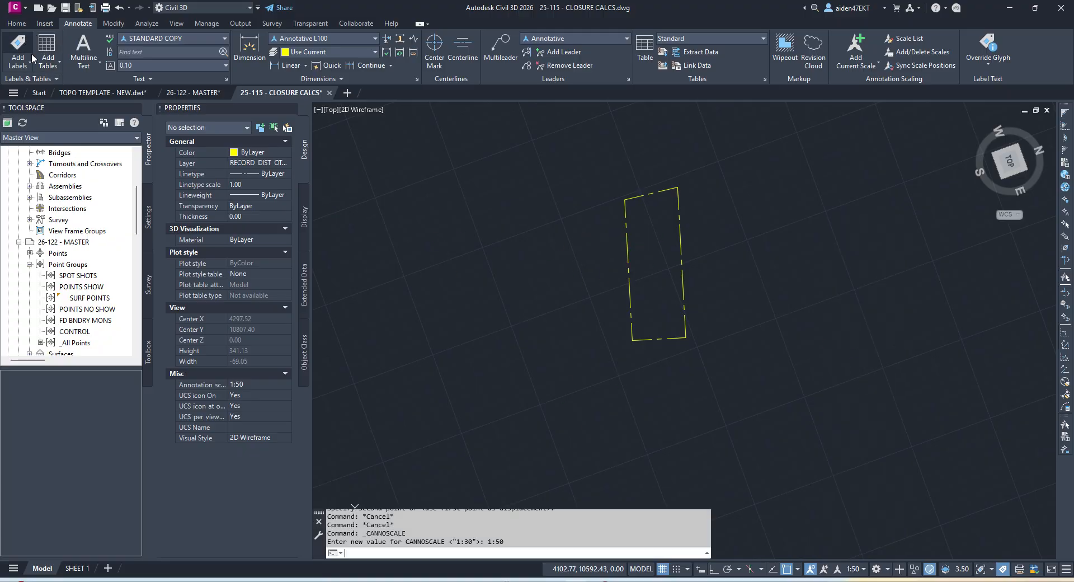
click(42, 300)
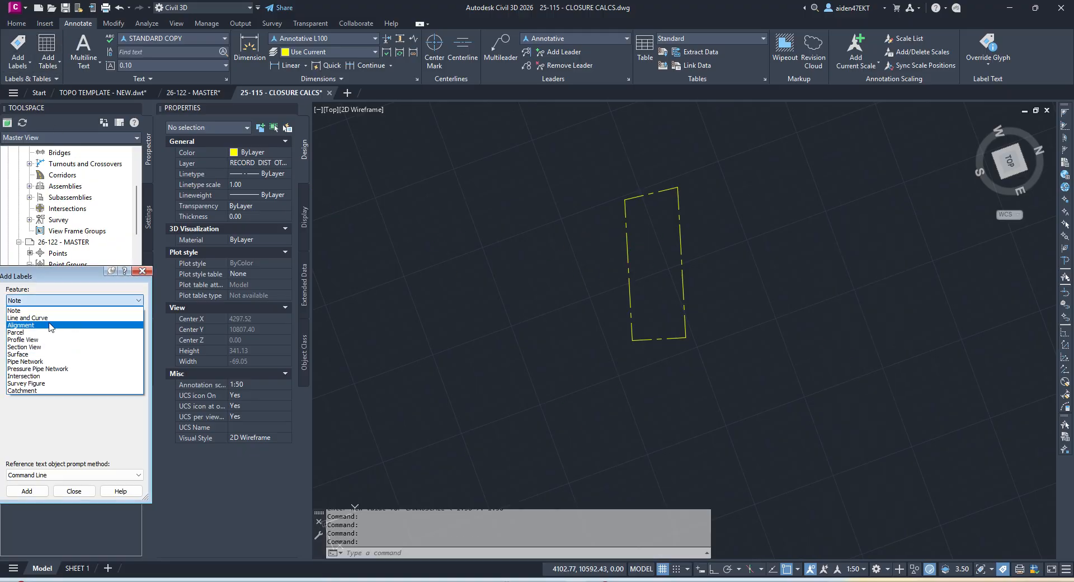
click(46, 317)
click(64, 326)
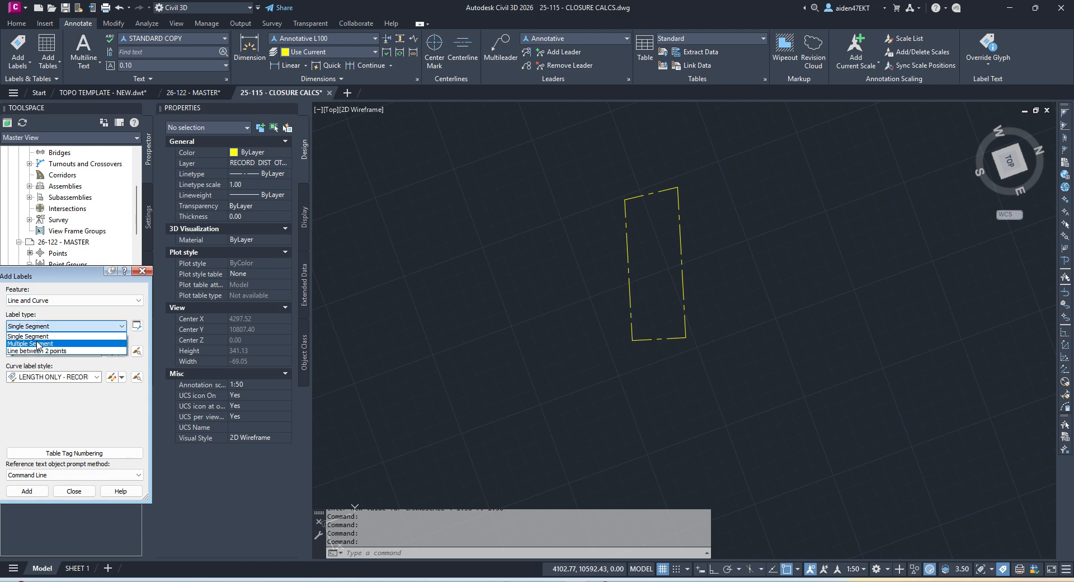
click(51, 351)
scroll(50, 392, down, 4)
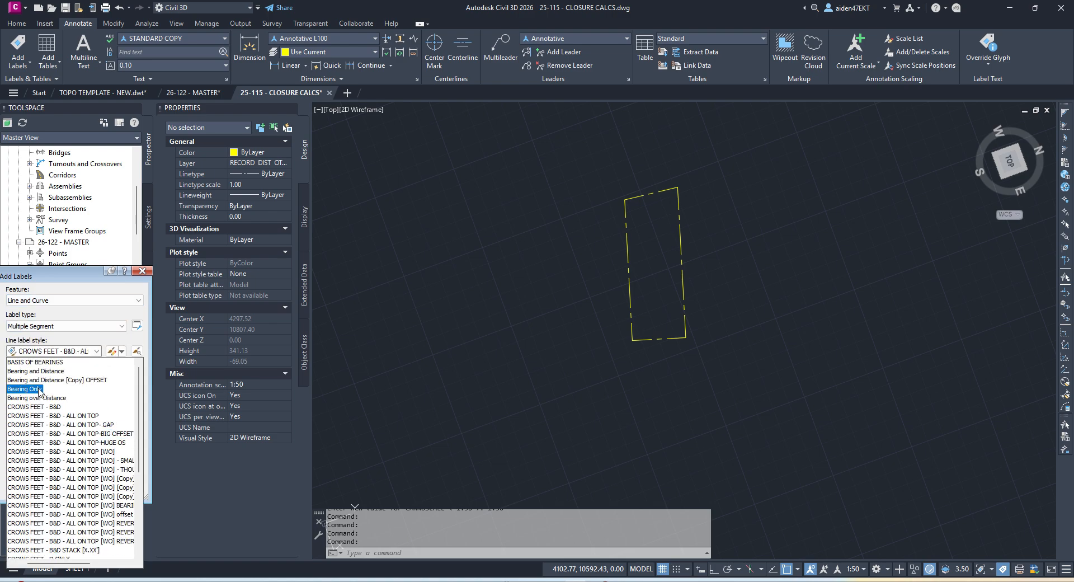
click(38, 379)
click(48, 352)
click(46, 391)
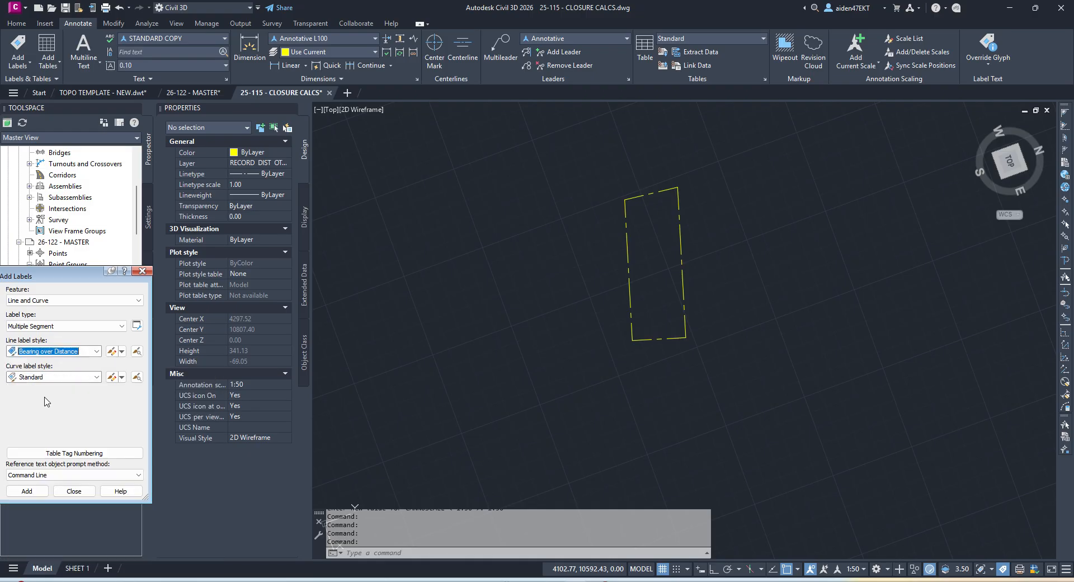
- Add the bearing and distance labels to all segments of the moved parcel polyline
click(26, 490)
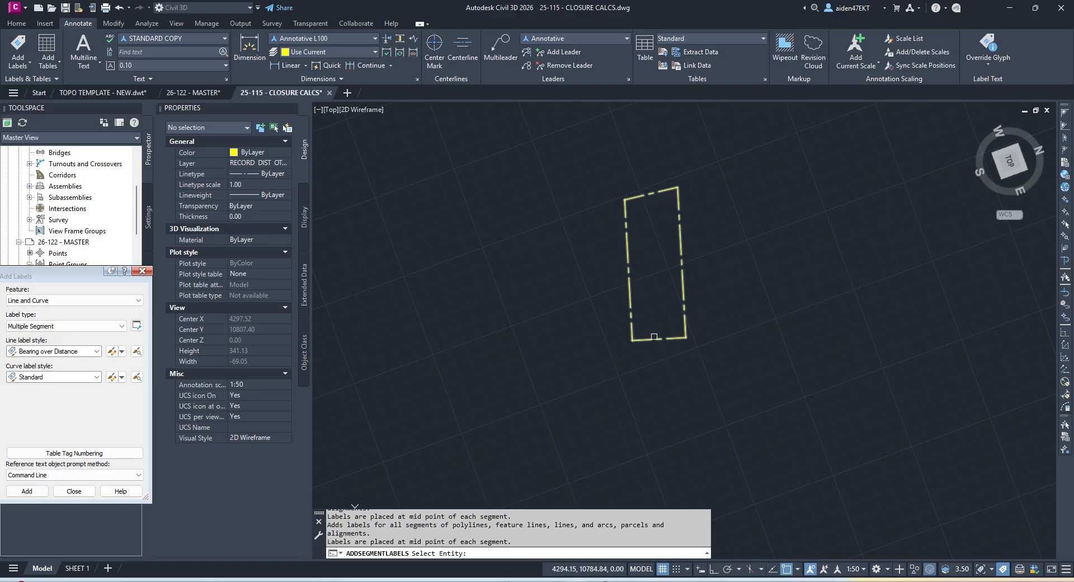
click(661, 336)
key(Escape)
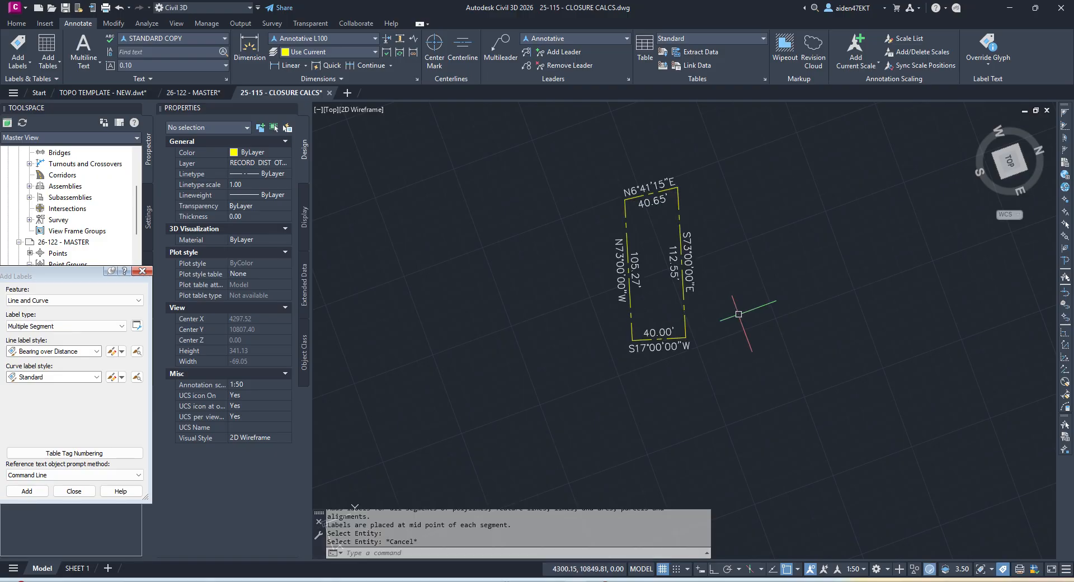
- Start a plot with the DWG To PDF.pc3 plotter and assign the Black.ctb plot style table to all layouts
text(PLOT)
key(Return)
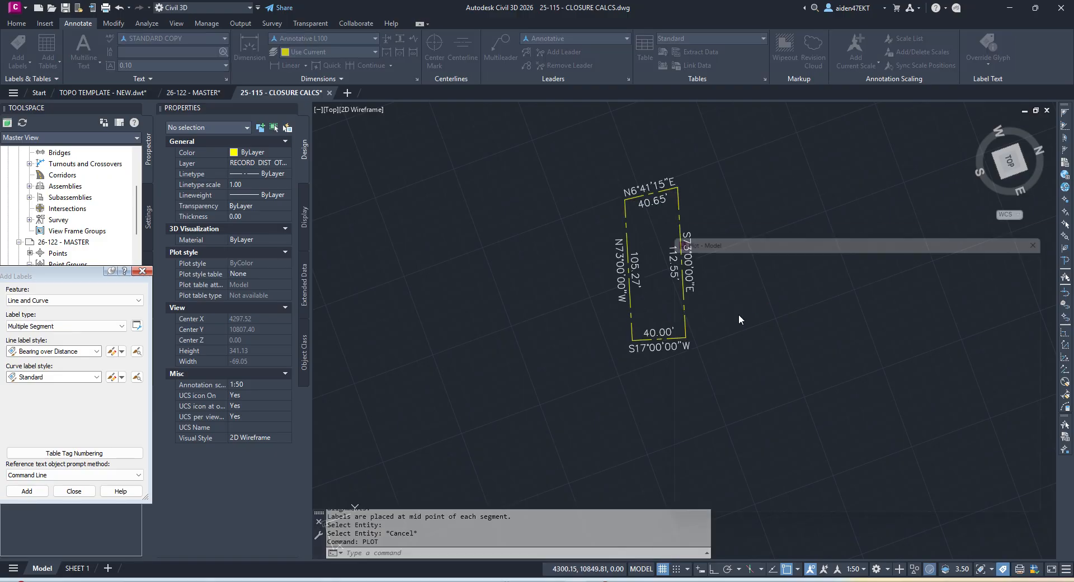
click(949, 271)
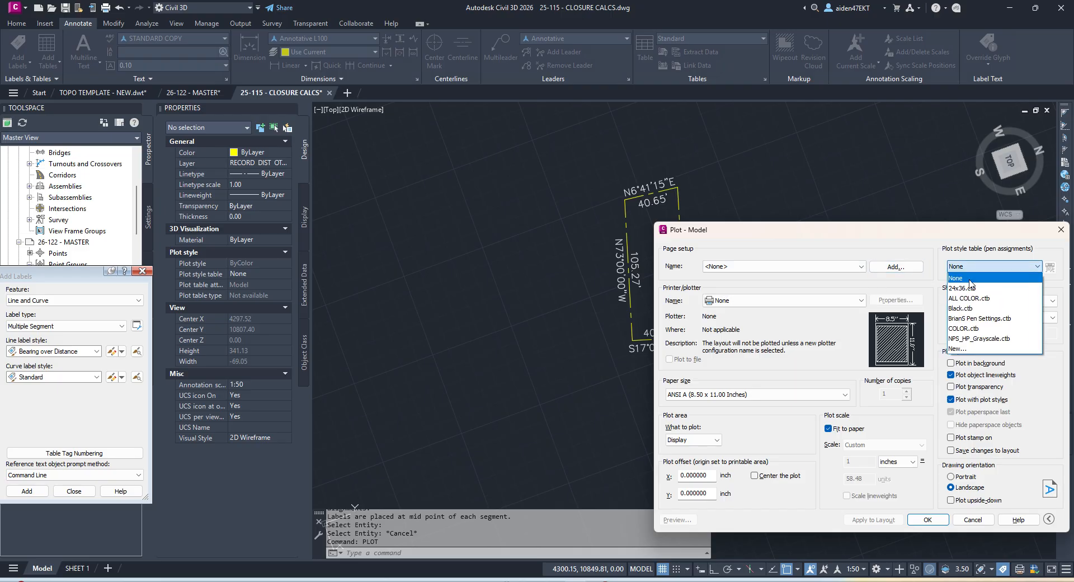
click(973, 309)
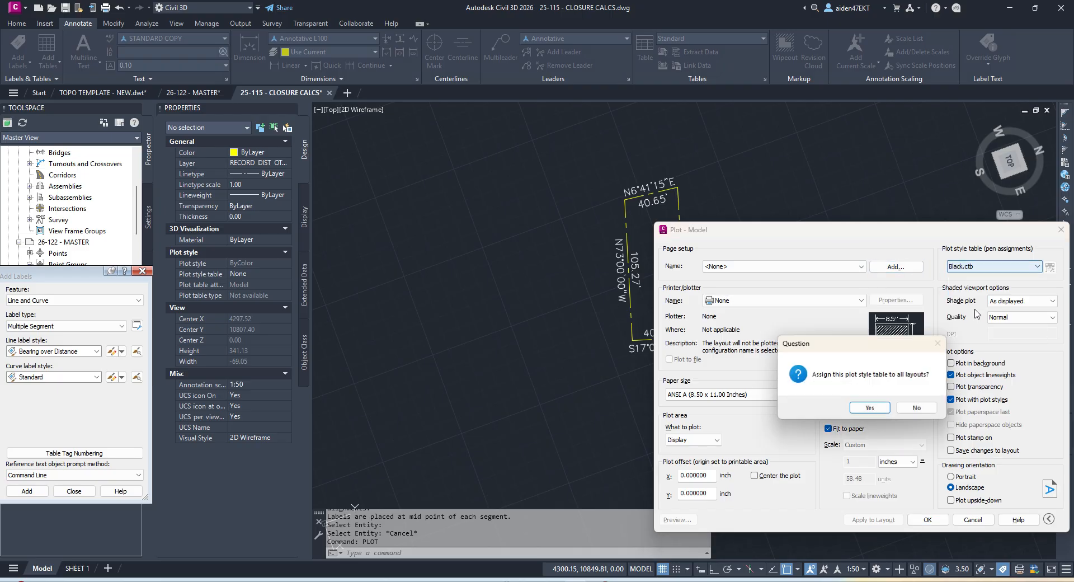
click(869, 407)
click(783, 300)
click(759, 454)
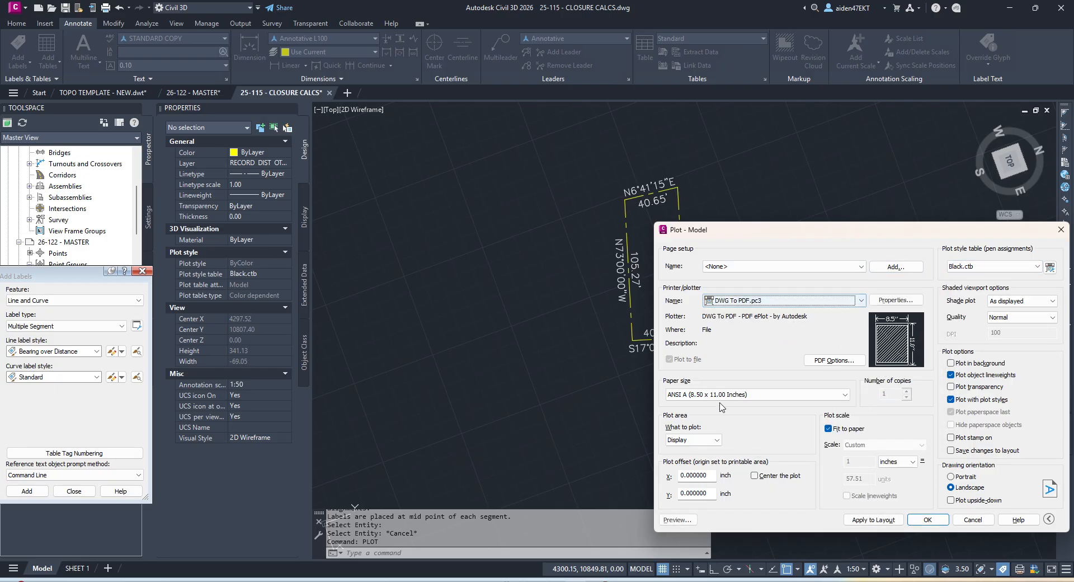
- Limit the plot area to a window around the labelled parcel, center the plot, and plot it from the preview
click(693, 440)
click(691, 474)
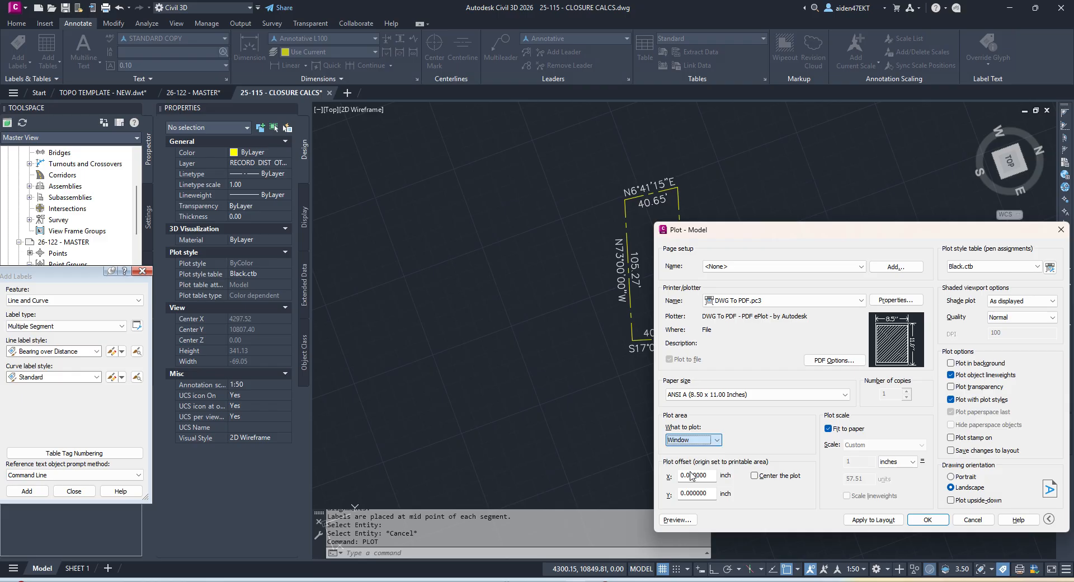
click(573, 159)
click(756, 375)
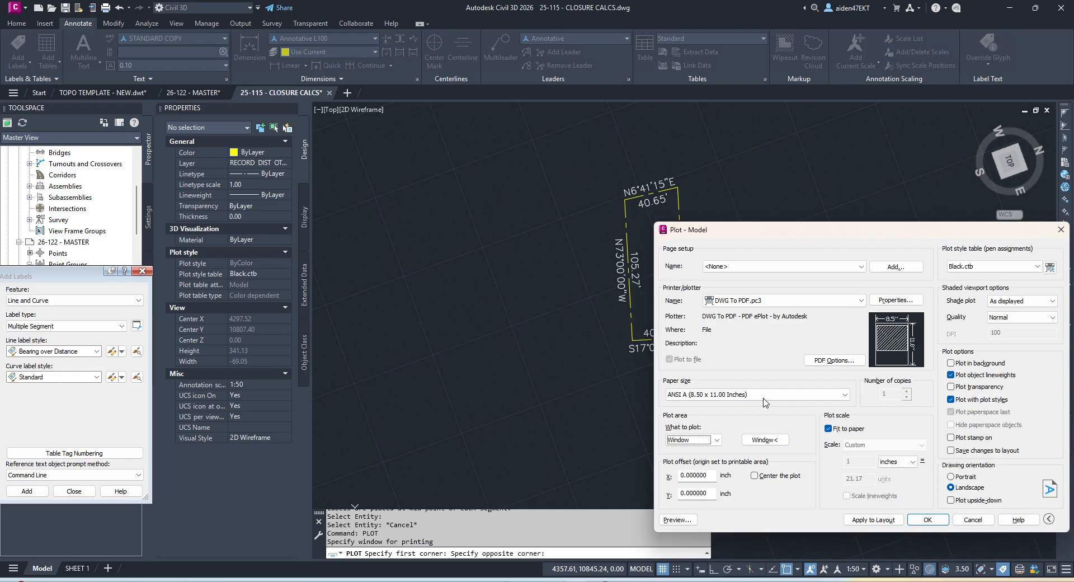
click(860, 521)
click(755, 475)
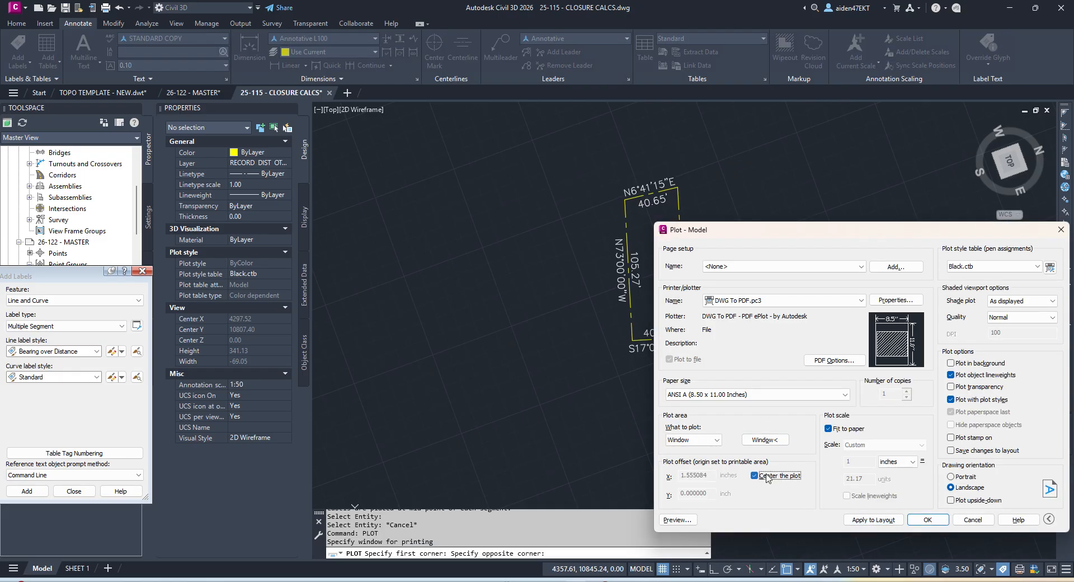
click(875, 520)
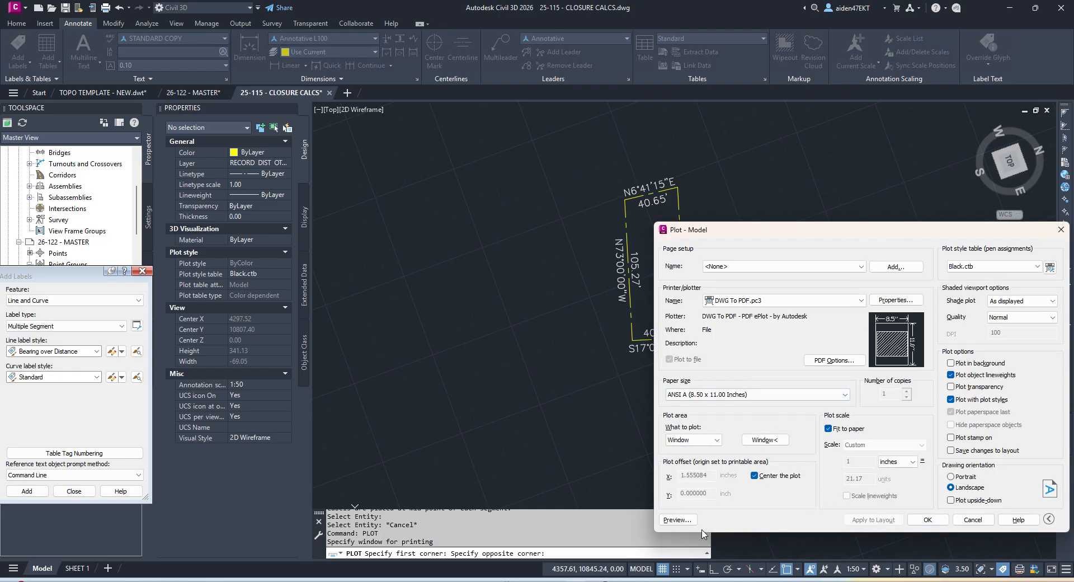
click(678, 519)
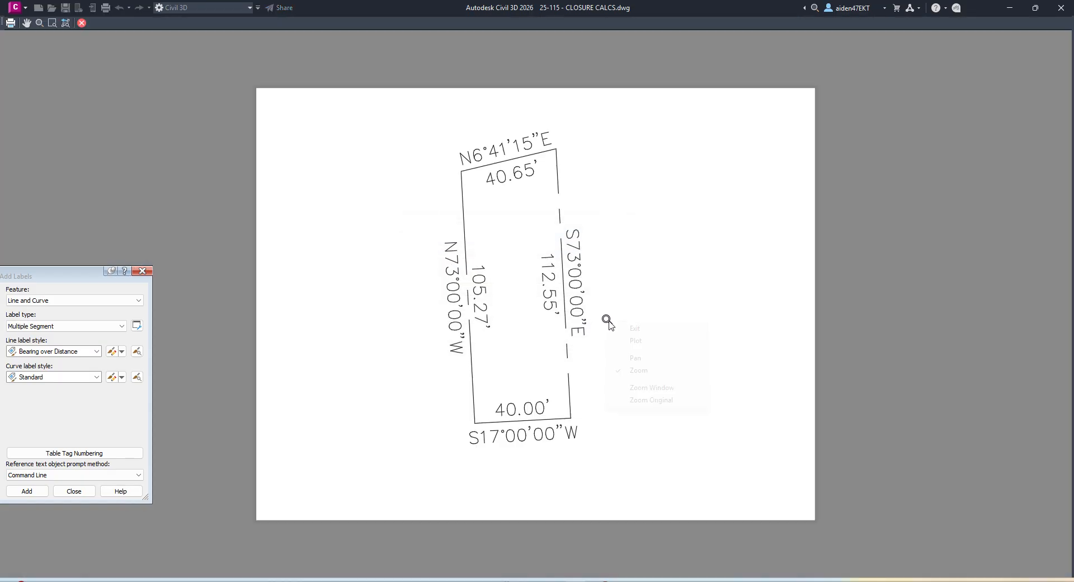
click(649, 340)
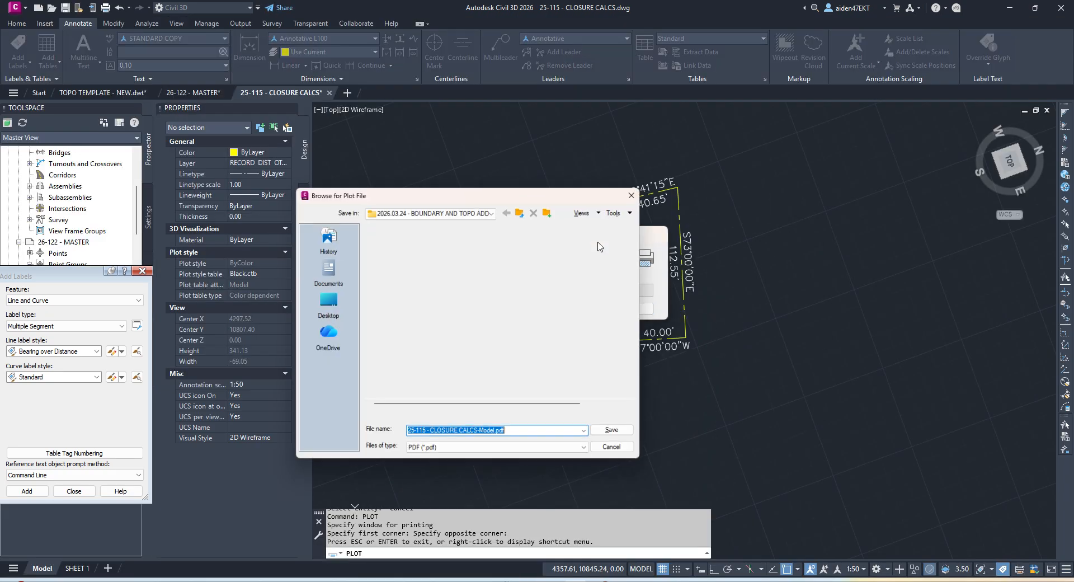
- Browse from the current save location to the 25-115 job folder within the 2025 jobs
click(430, 209)
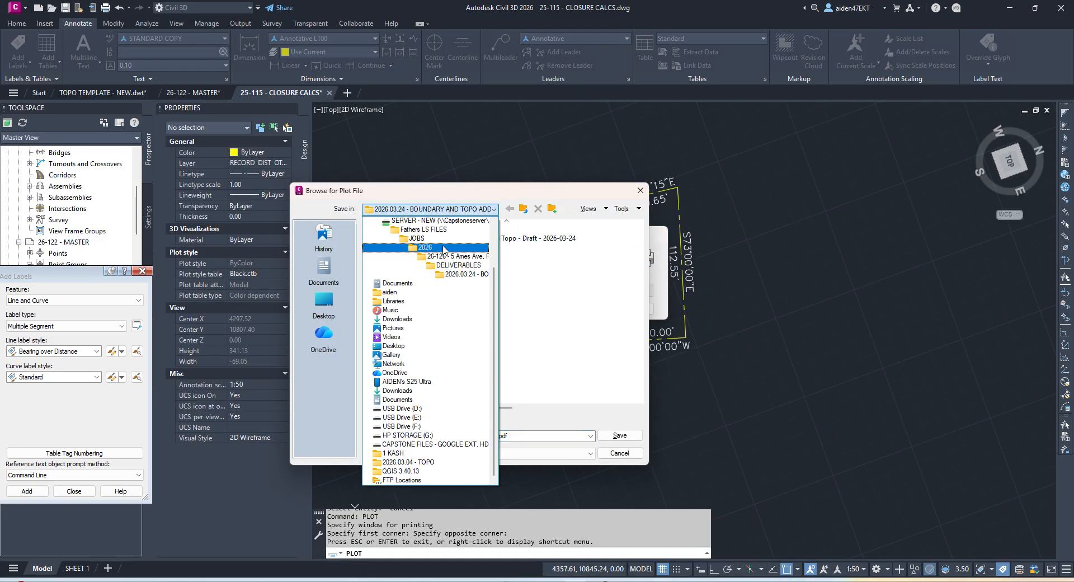
click(443, 250)
click(429, 208)
click(422, 261)
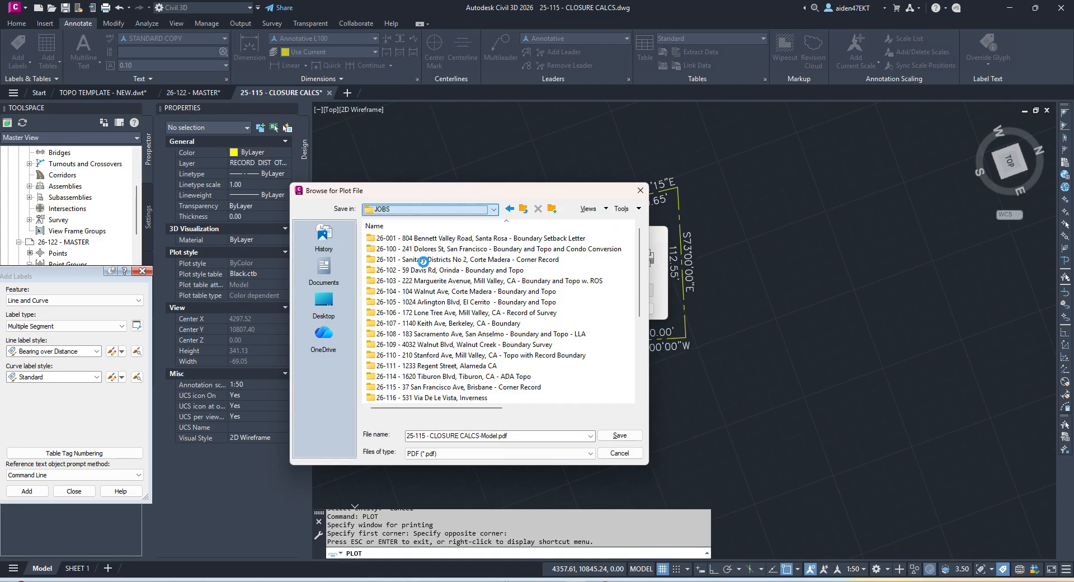
double_click(391, 237)
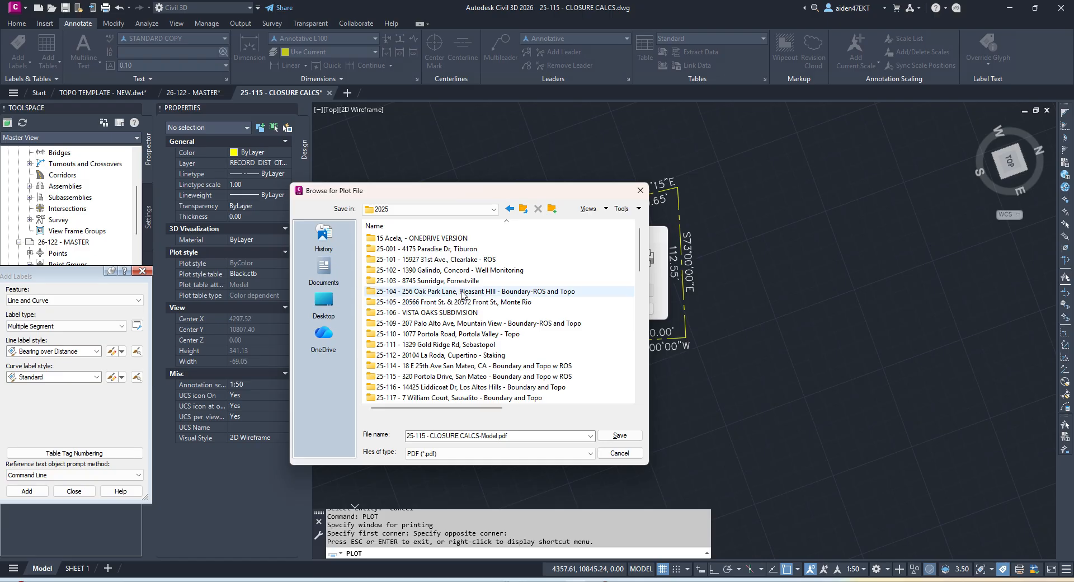
scroll(459, 294, down, 3)
double_click(396, 283)
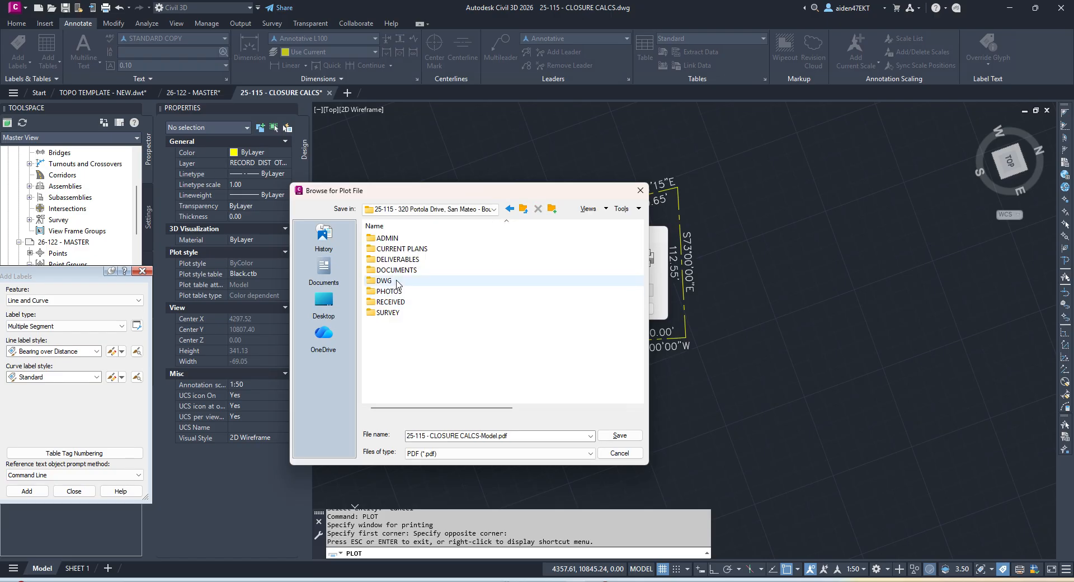
- Save the plot as CLOSURE CALCS PLOT - SUBJECT PARCEL in the CLOSURE CALCS folder of 2026.03.24 - ROS SUBMITTAL
double_click(397, 281)
double_click(425, 271)
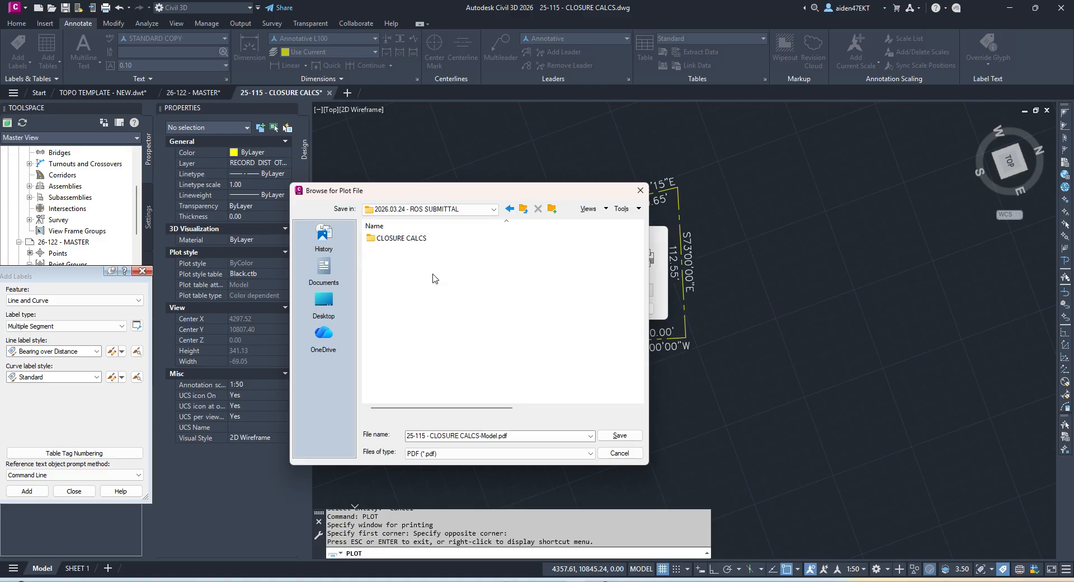
double_click(402, 239)
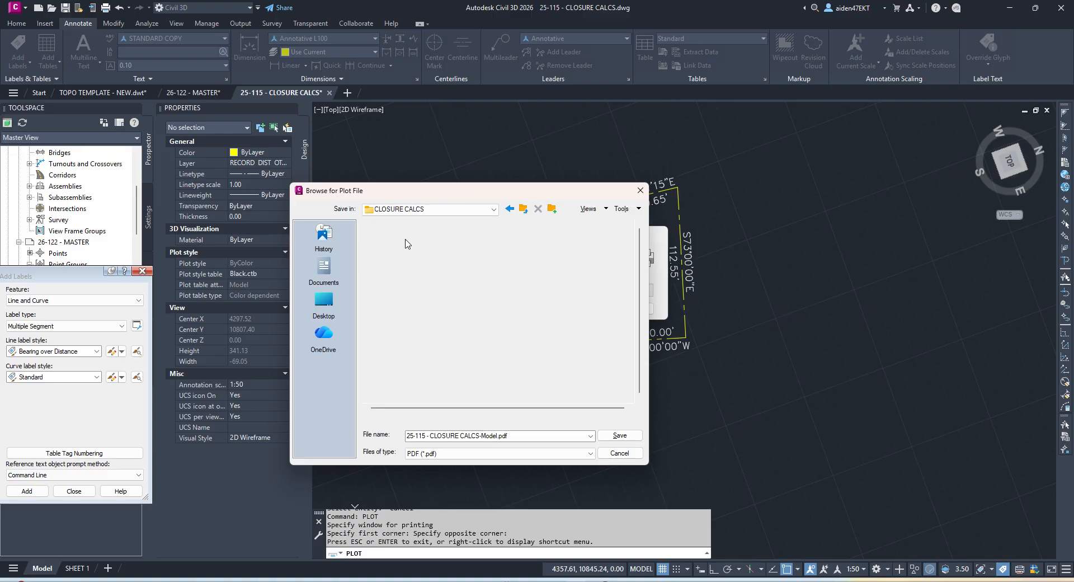
click(540, 437)
text(CLOSURE CALCS PLOT - S)
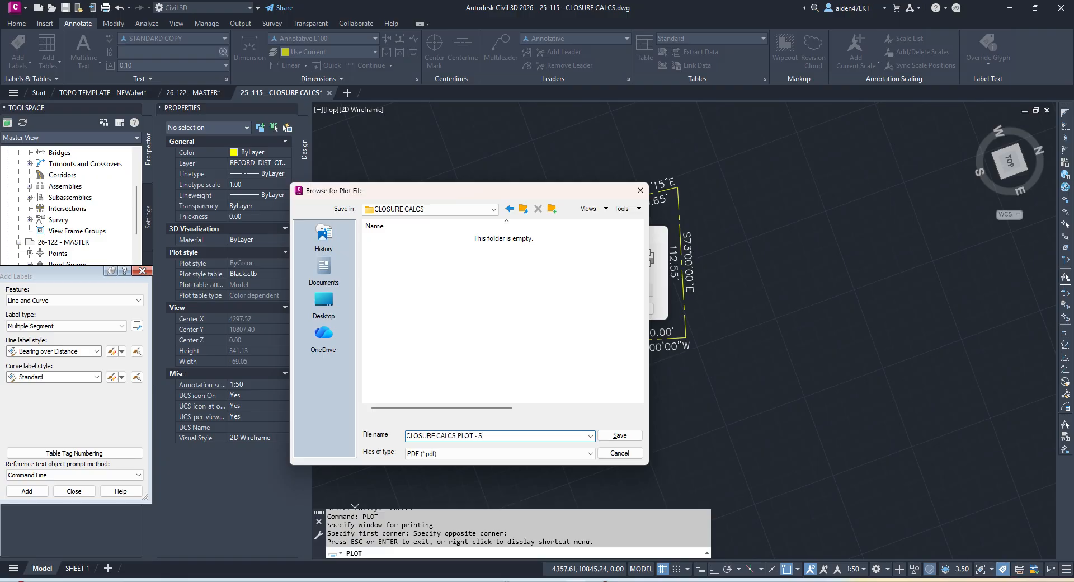
text(UBJECT PARCEL)
key(Return)
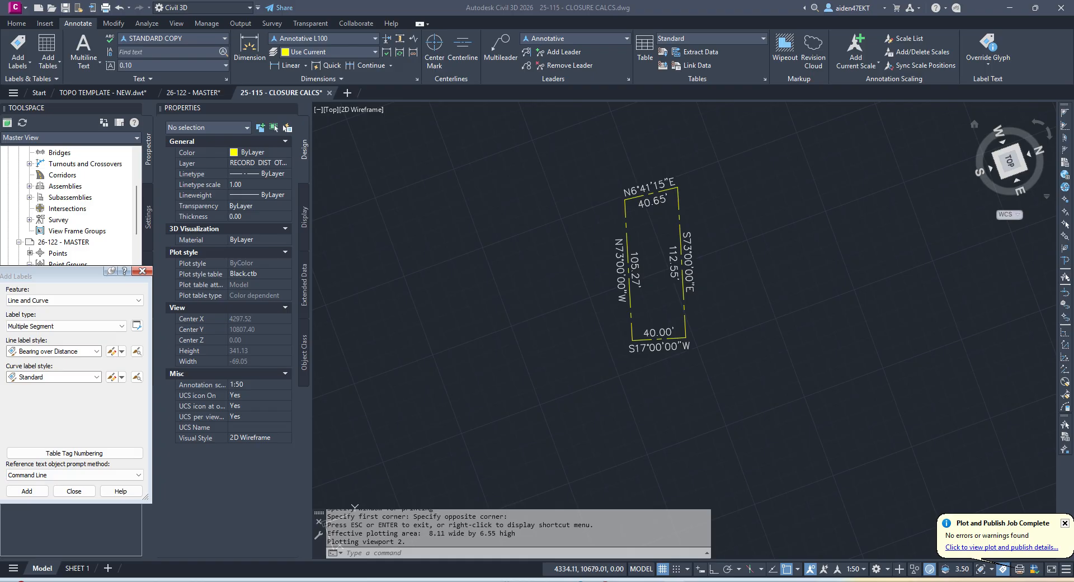
- Open the Mapcheck analysis and create a new mapcheck named BASIS OF BEARINGS
scroll(632, 248, down, 6)
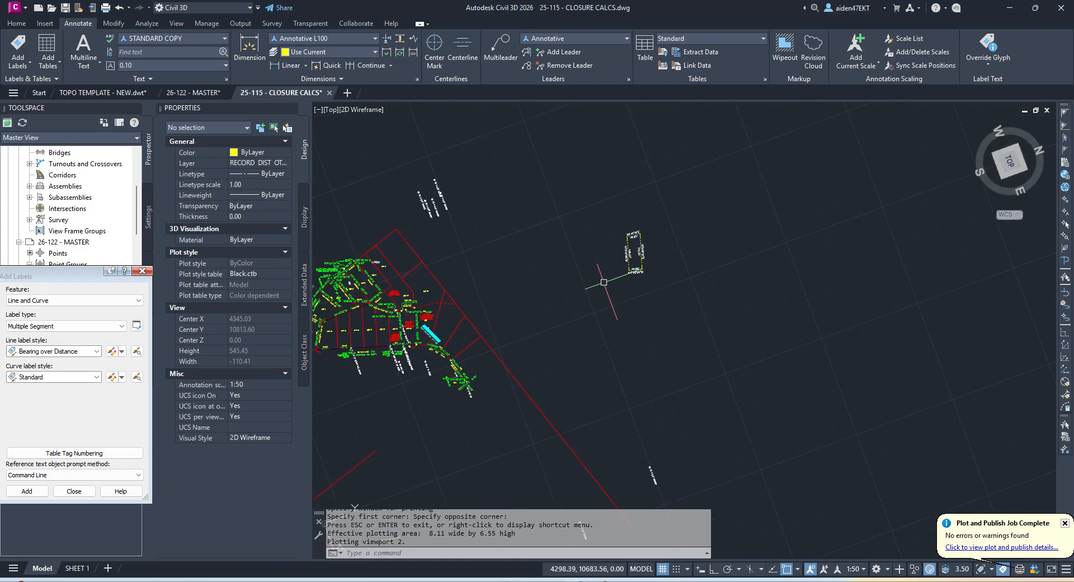
key(Escape)
middle_drag(555, 326, 760, 305)
scroll(676, 269, up, 6)
middle_drag(402, 358, 595, 322)
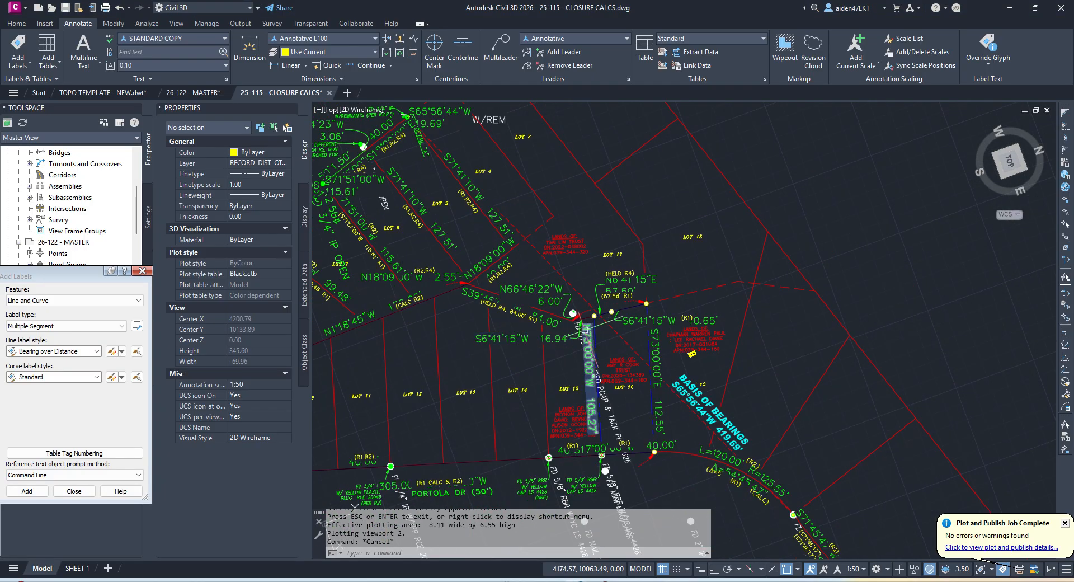
middle_drag(601, 375, 647, 283)
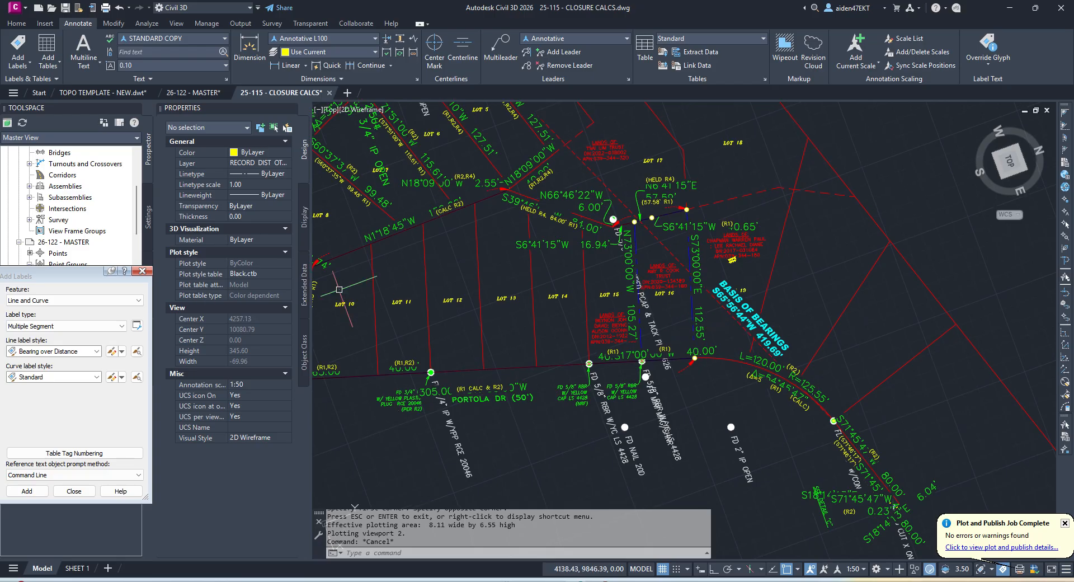
mouse_move(543, 297)
middle_down()
mouse_move(582, 361)
mouse_move(551, 319)
middle_up()
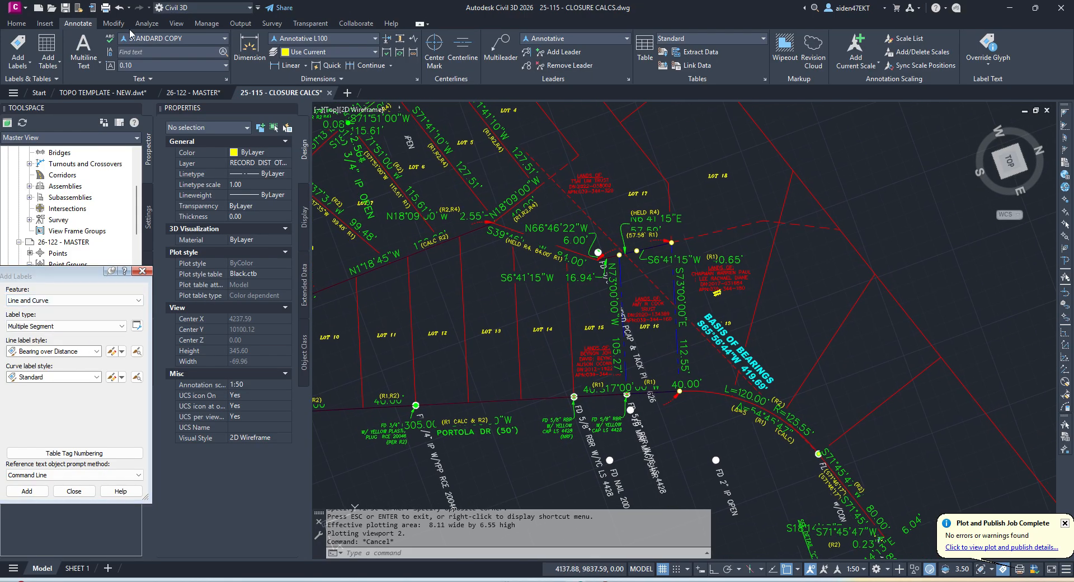
click(206, 24)
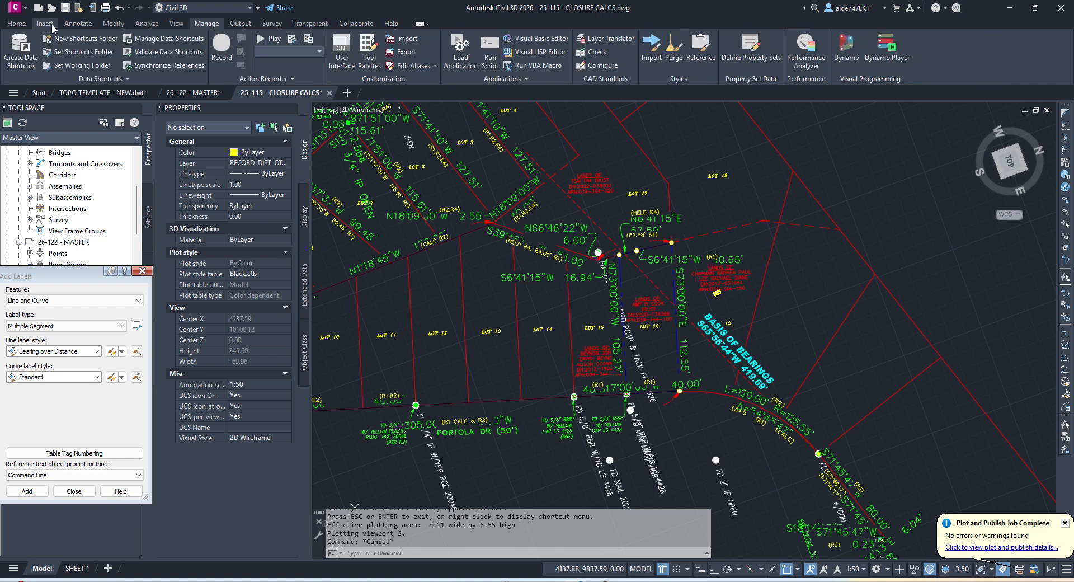
click(272, 24)
click(549, 38)
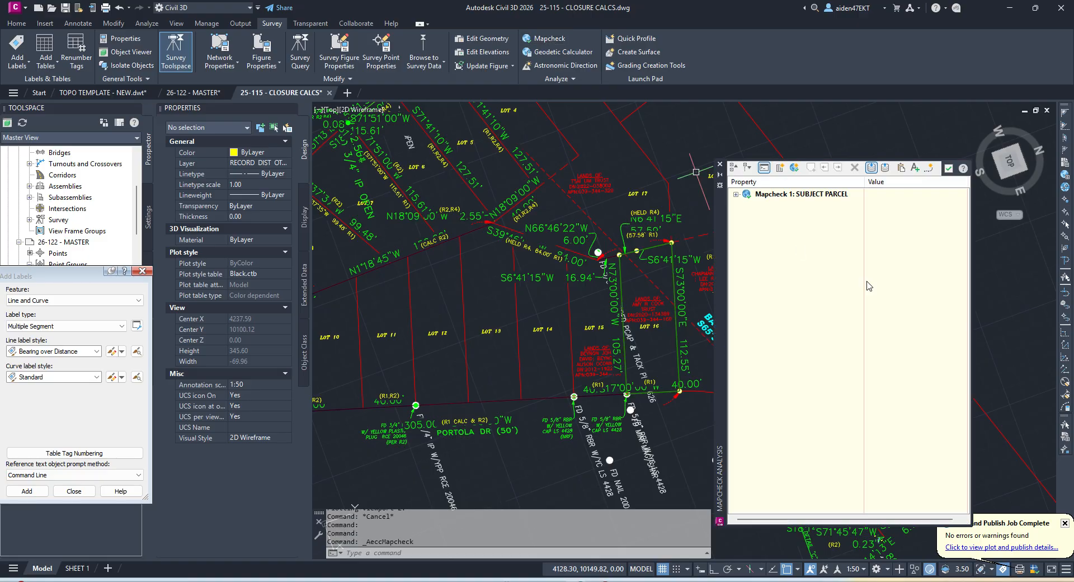
click(793, 168)
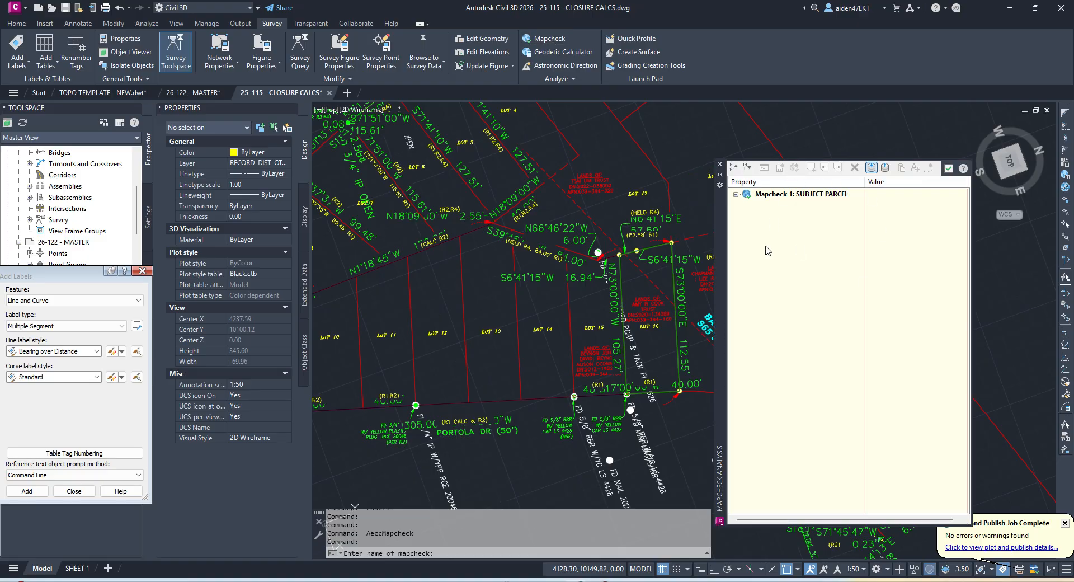
text(BASIS OF BEARING)
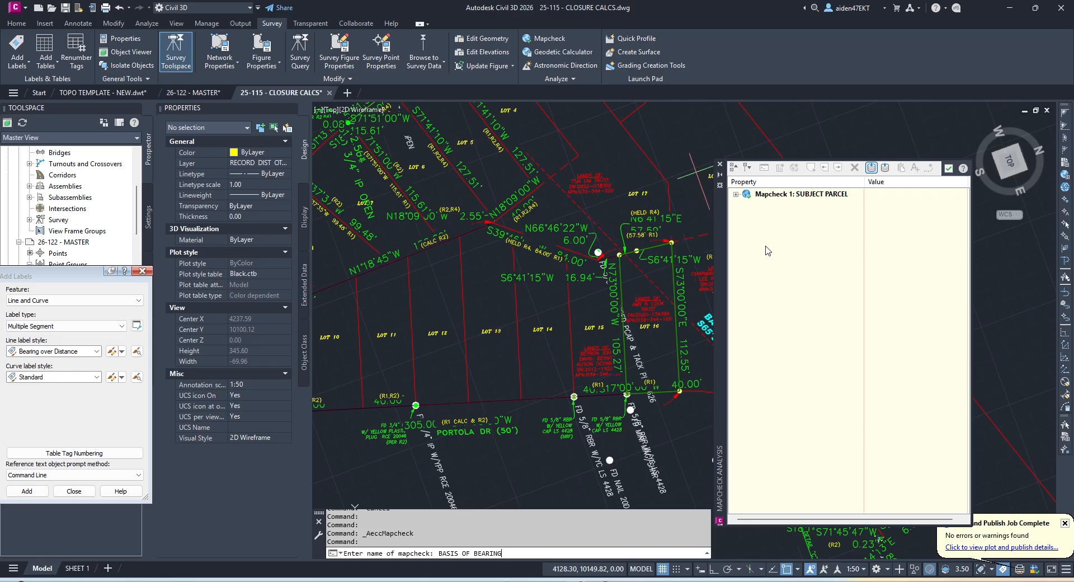
text(S)
key(Return)
- Set the point of beginning at the monument at the Portola Drive curve's end and add the BASIS OF BEARINGS S65°56'44"W 419.69' label as side
scroll(549, 177, up, 8)
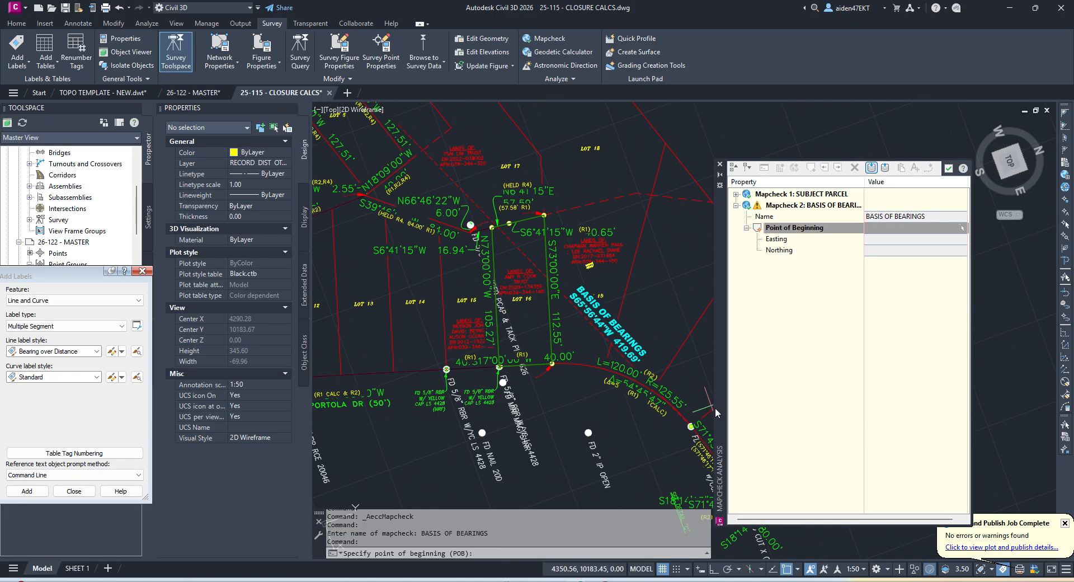
scroll(608, 465, up, 8)
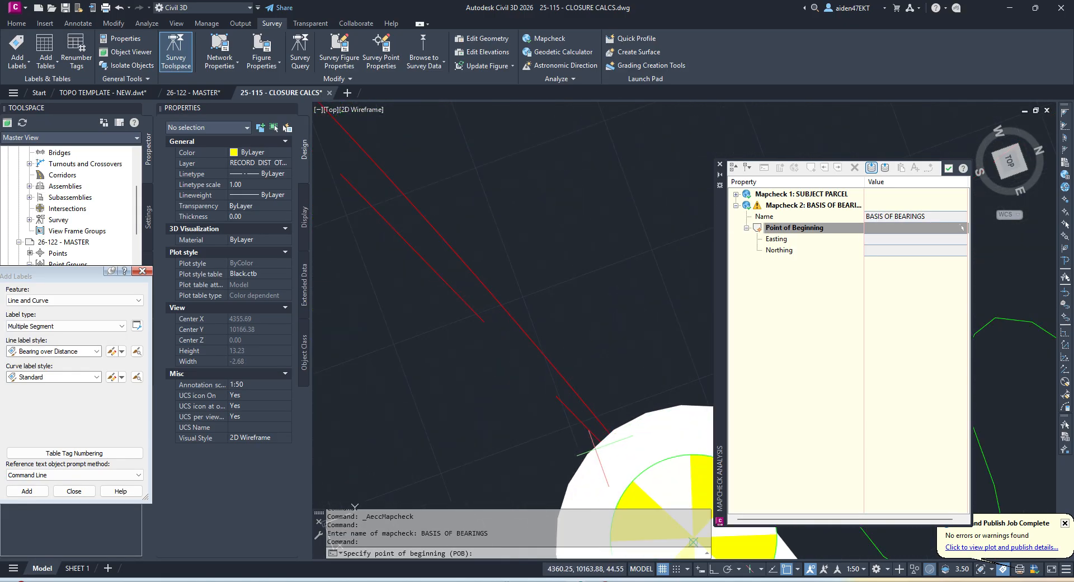
click(622, 459)
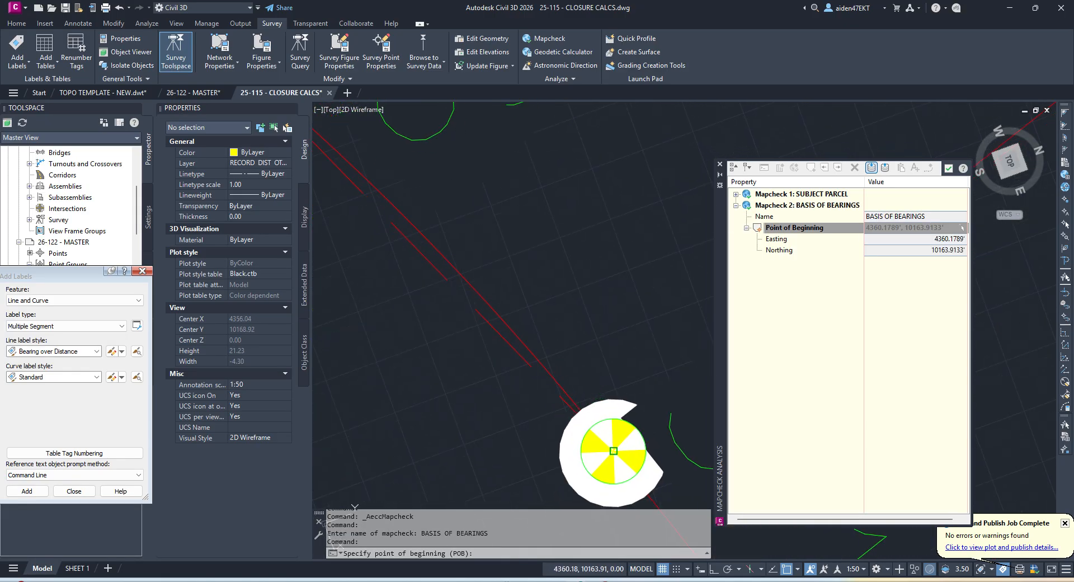
scroll(573, 407, down, 14)
middle_drag(458, 250, 581, 355)
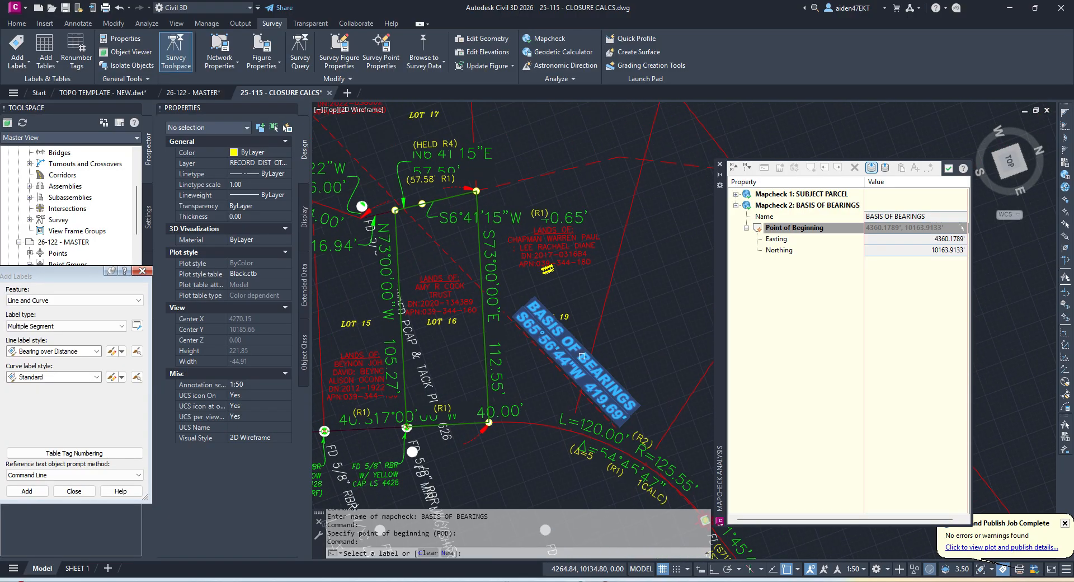
click(567, 361)
- Examine where the basis of bearings mapcheck side ends at the found 3/4" iron pipe monument, and finish selecting labels
scroll(566, 361, down, 6)
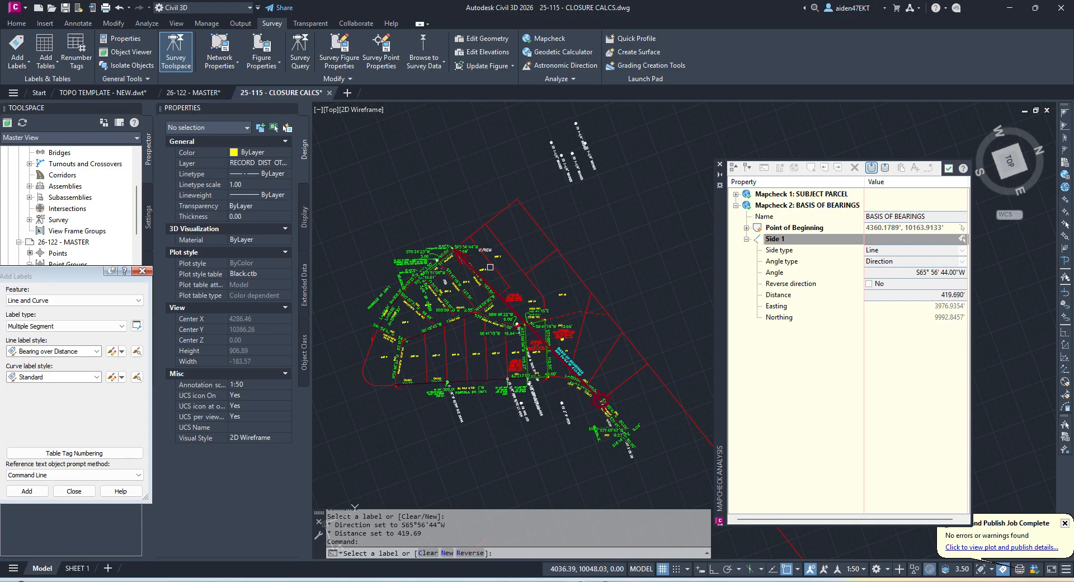
scroll(466, 252, up, 8)
scroll(324, 197, up, 10)
middle_drag(620, 430, 350, 249)
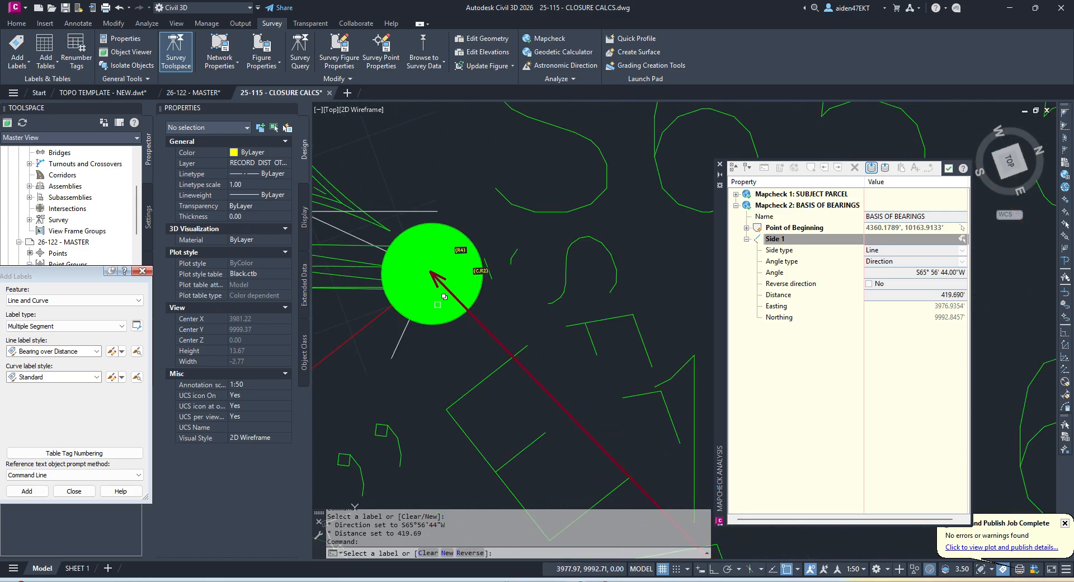
scroll(468, 281, up, 4)
scroll(414, 277, down, 10)
key(Escape)
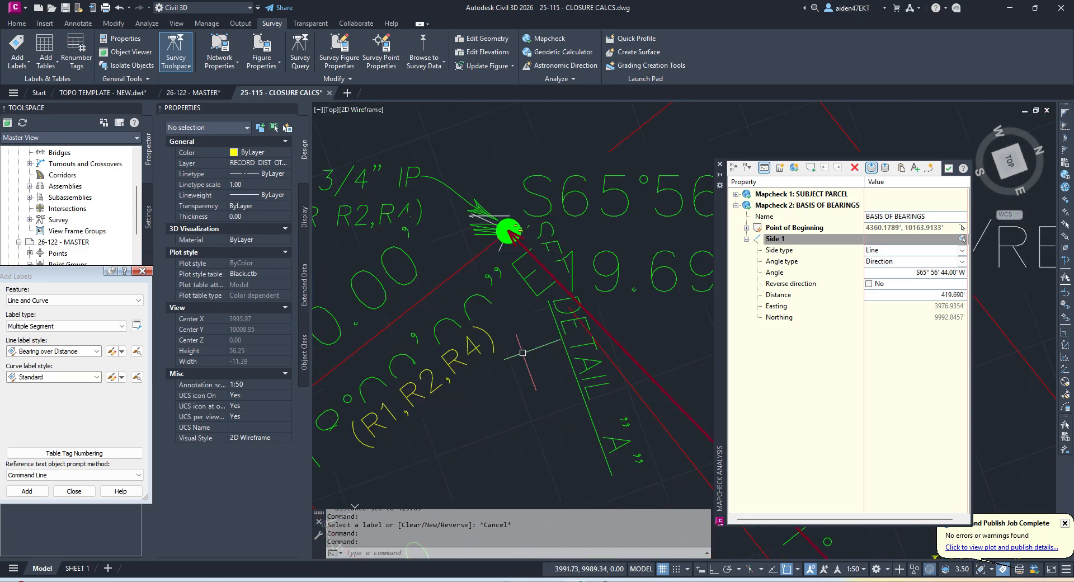
- Move the found iron pipe monument symbol off the endpoint of the basis of bearings line
scroll(503, 222, up, 4)
click(503, 316)
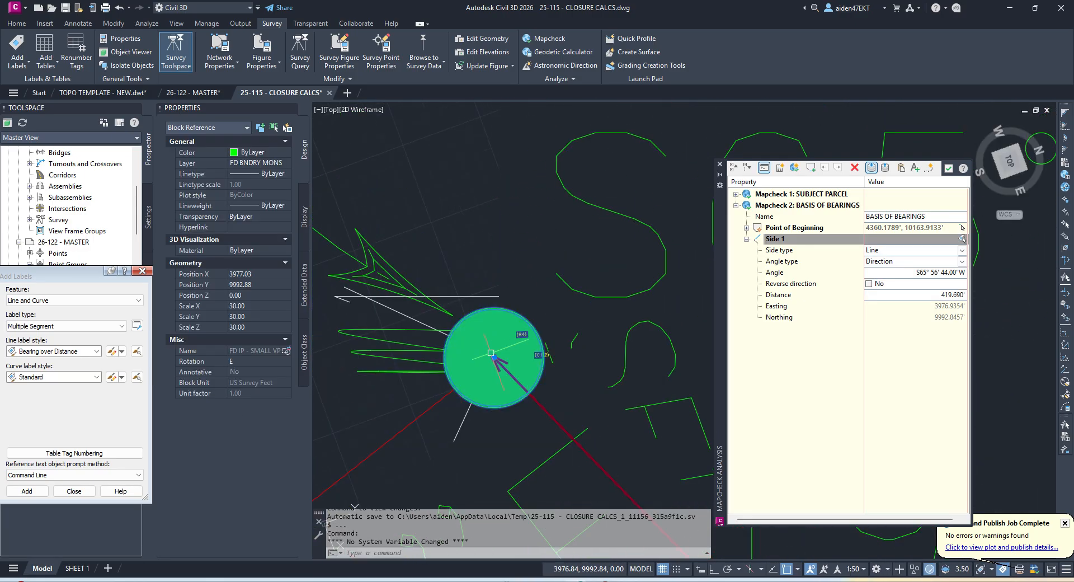
click(495, 357)
scroll(494, 357, down, 4)
key(Escape)
key(Escape)
- Delete the smaller green monument symbol next to the end of the mapcheck side
scroll(490, 349, up, 7)
scroll(529, 367, up, 5)
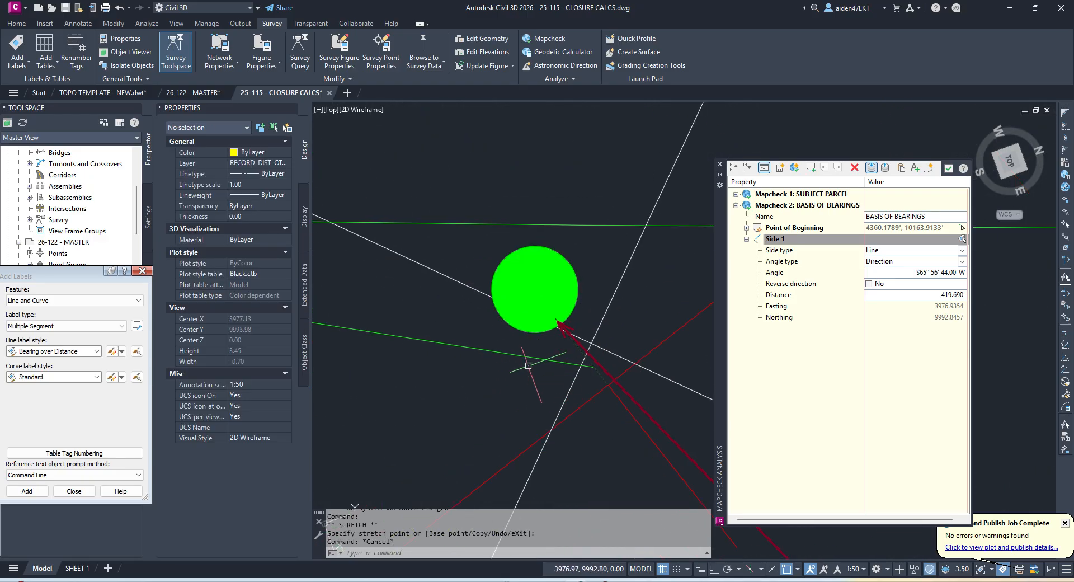
key(Escape)
scroll(566, 336, up, 3)
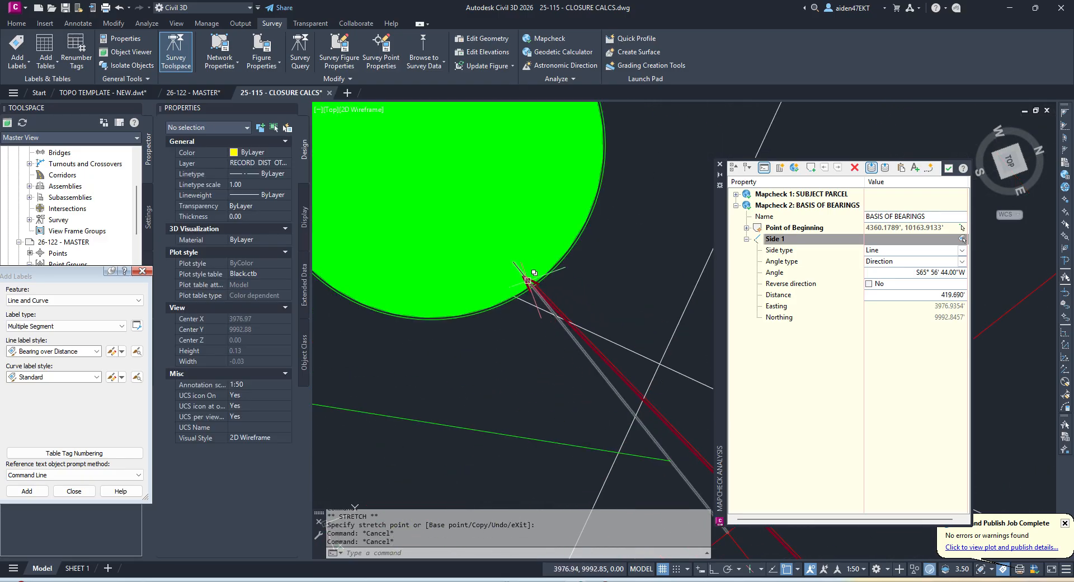
scroll(537, 277, down, 3)
click(532, 270)
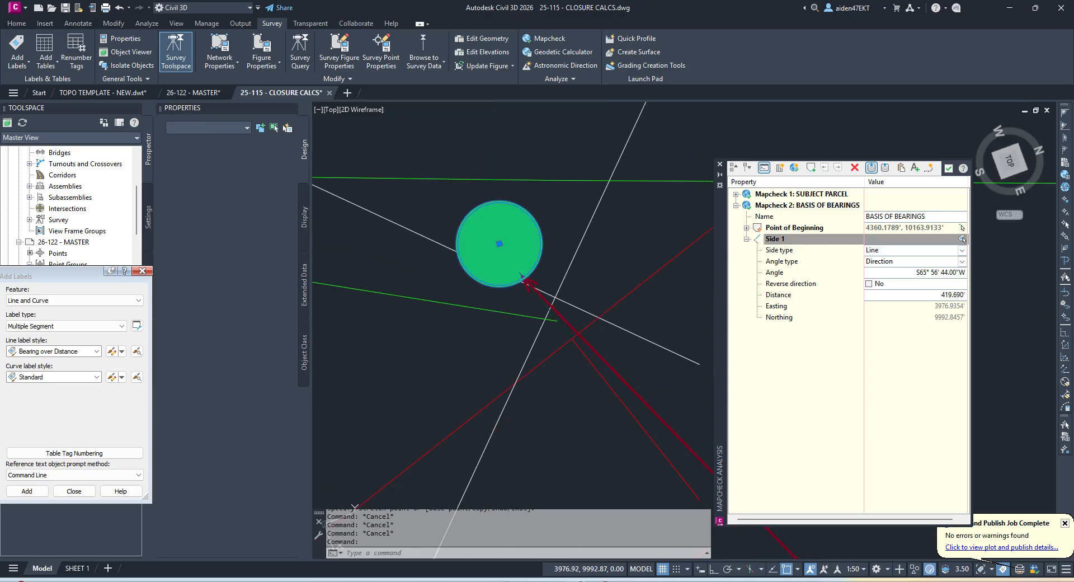
key(Delete)
key(Escape)
scroll(479, 301, up, 10)
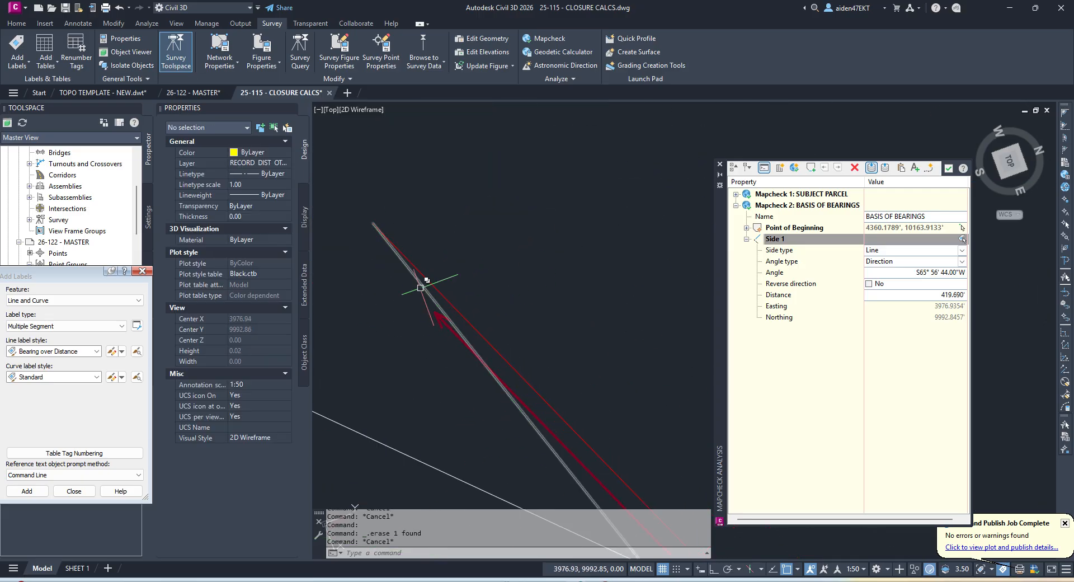
click(421, 286)
scroll(432, 275, down, 10)
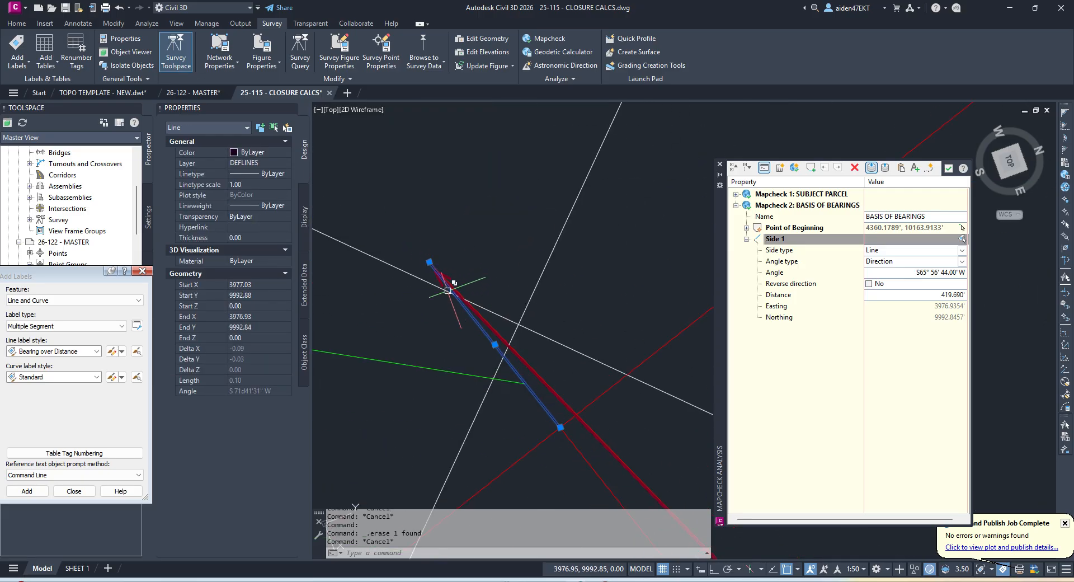
scroll(487, 356, up, 6)
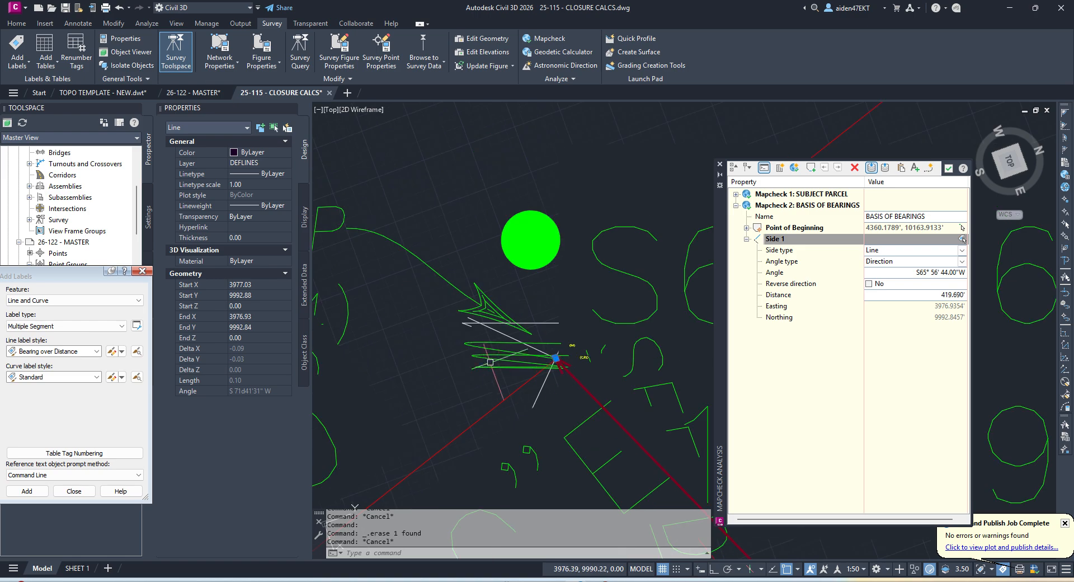
click(531, 349)
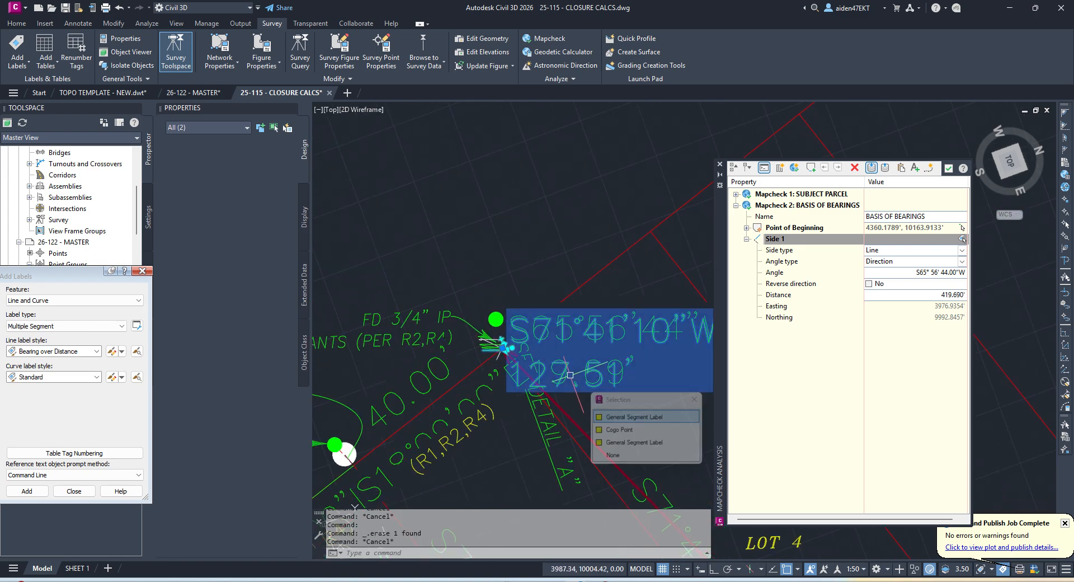
scroll(533, 348, up, 4)
click(442, 315)
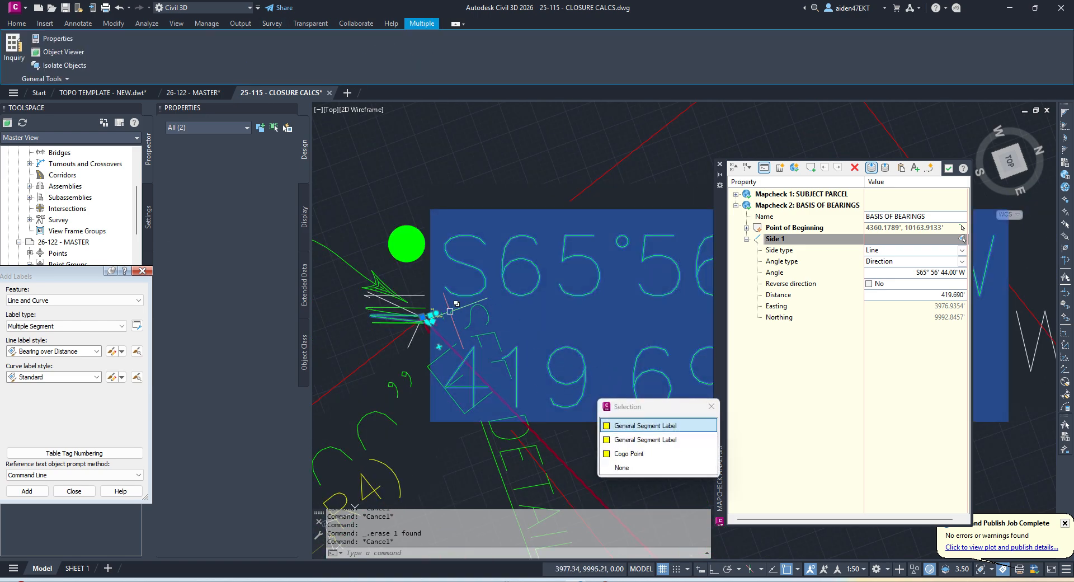
scroll(436, 321, up, 3)
click(414, 325)
scroll(414, 324, down, 8)
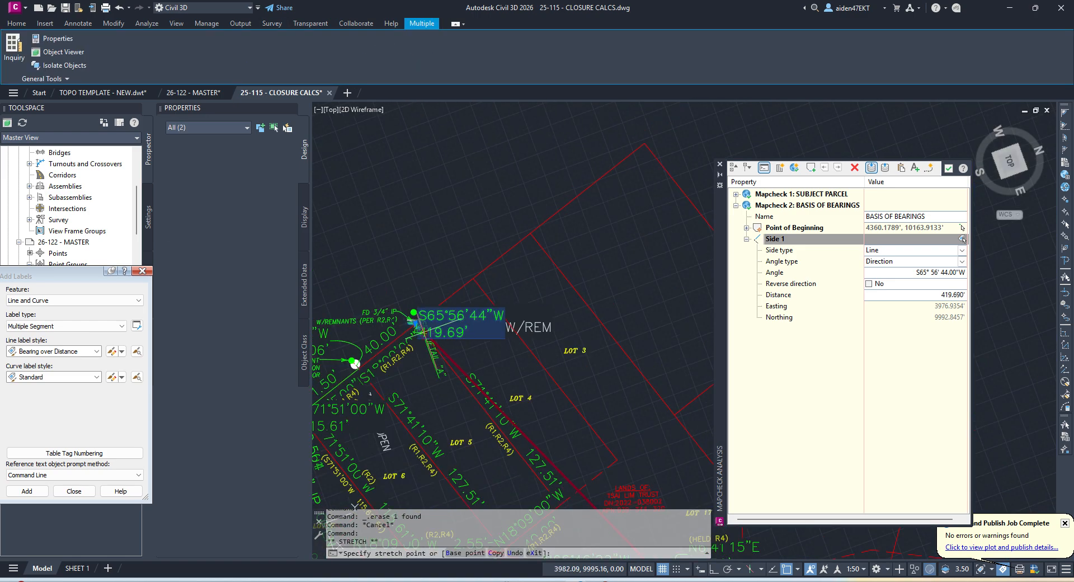
scroll(408, 339, down, 4)
middle_drag(355, 364, 537, 340)
key(Escape)
scroll(449, 320, up, 5)
key(Escape)
click(533, 343)
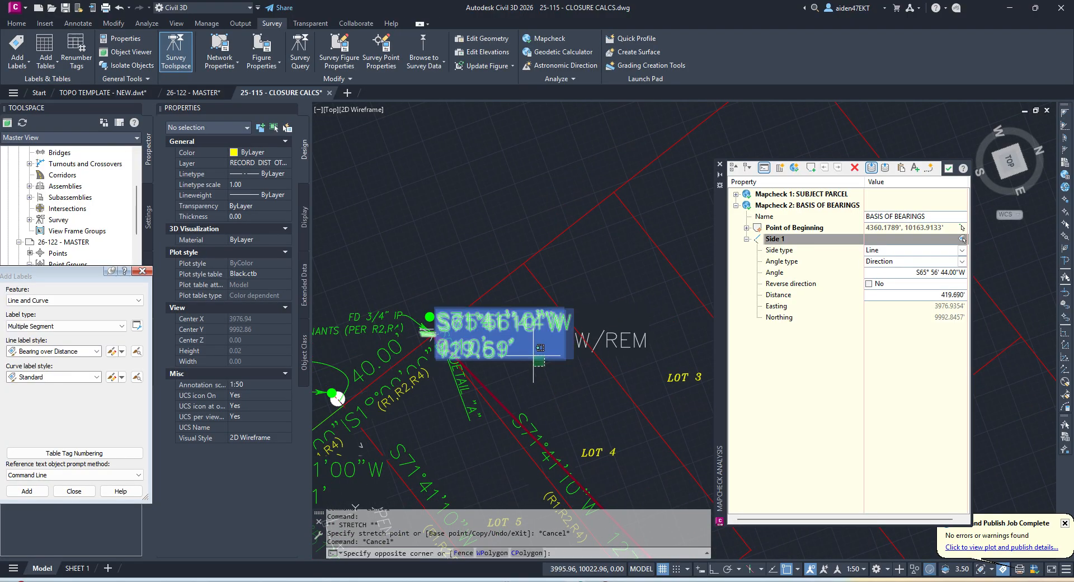
click(534, 351)
scroll(534, 354, up, 4)
key(Escape)
key(Escape)
click(455, 362)
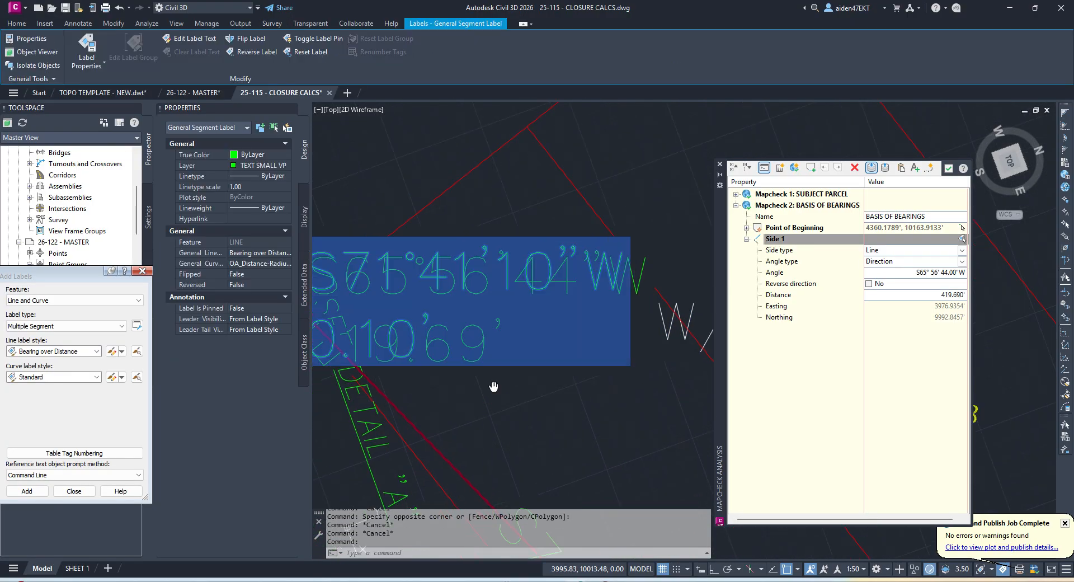
scroll(506, 358, up, 5)
key(Escape)
- Move the S71°41'10"W 127.51' segment label away from the overlapping S65°56'44"W 419.69' label
click(526, 395)
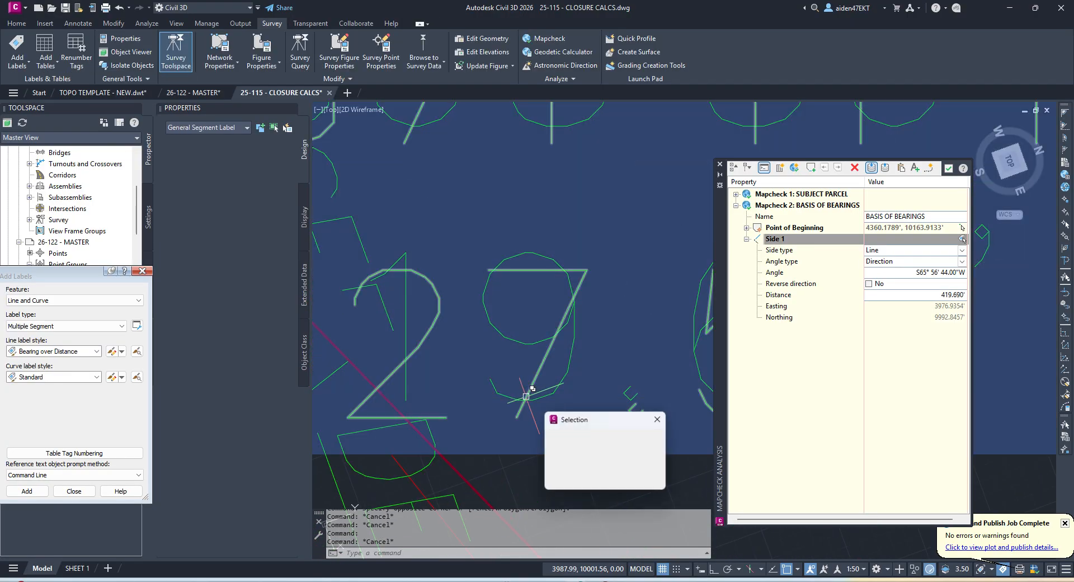
scroll(528, 397, down, 5)
click(446, 340)
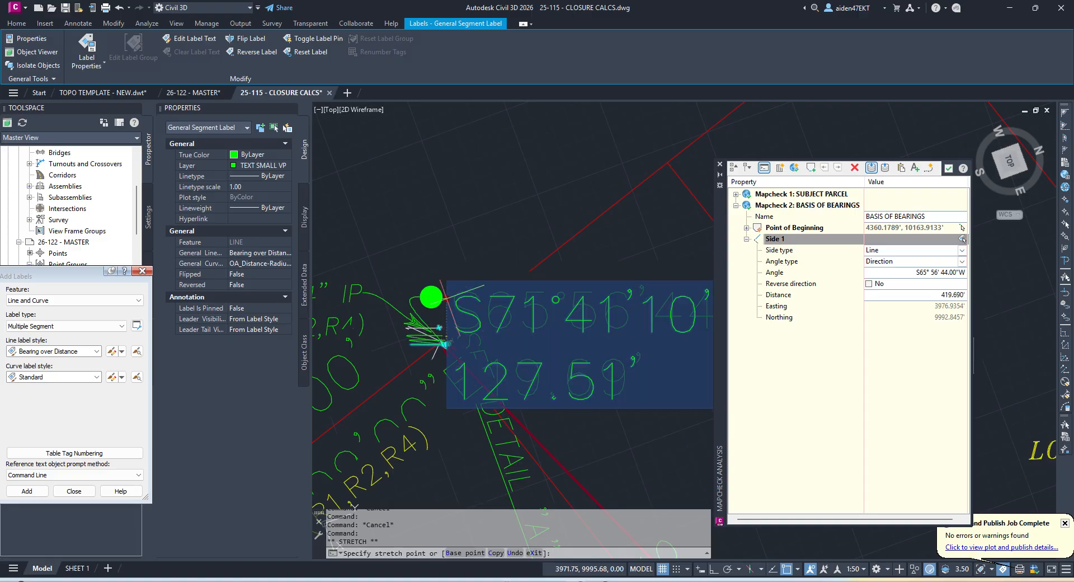
key(Escape)
scroll(439, 340, up, 5)
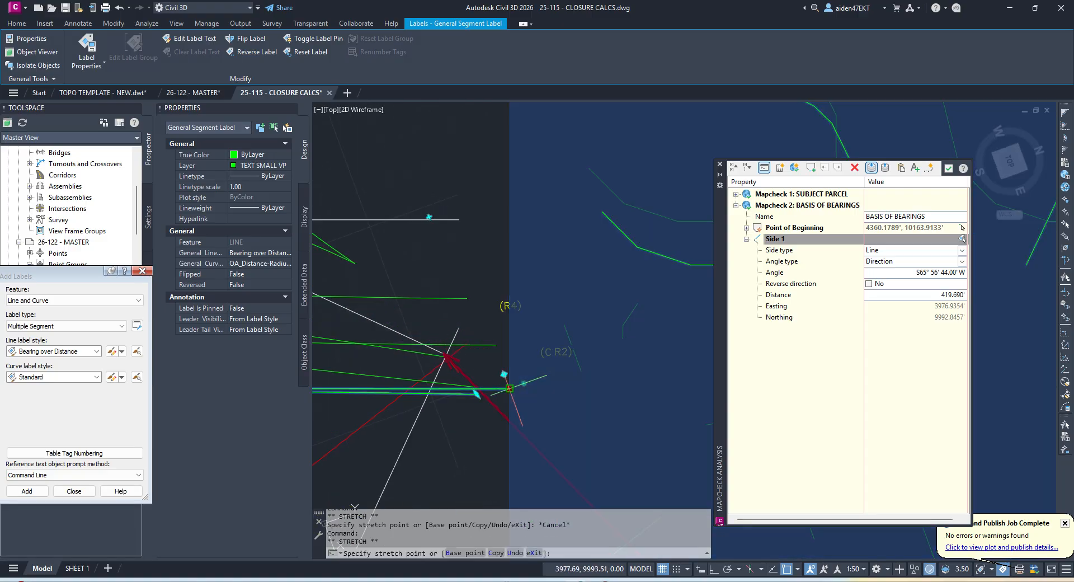
scroll(515, 402, up, 3)
click(694, 240)
key(Escape)
scroll(504, 295, up, 5)
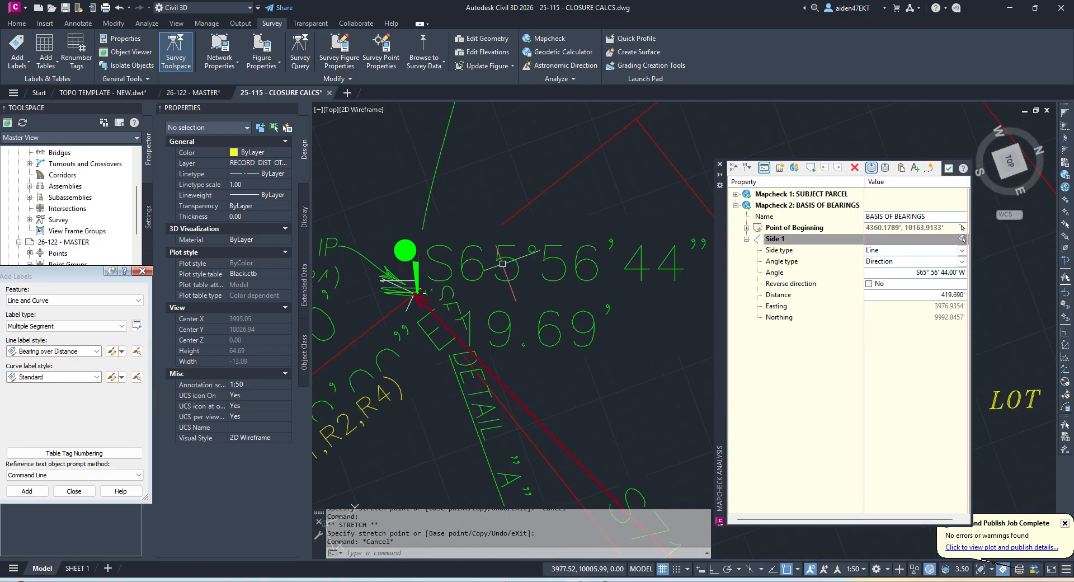
- Move the S65°56'44"W 419.69' segment label away from the endpoint of the basis of bearings line
click(505, 327)
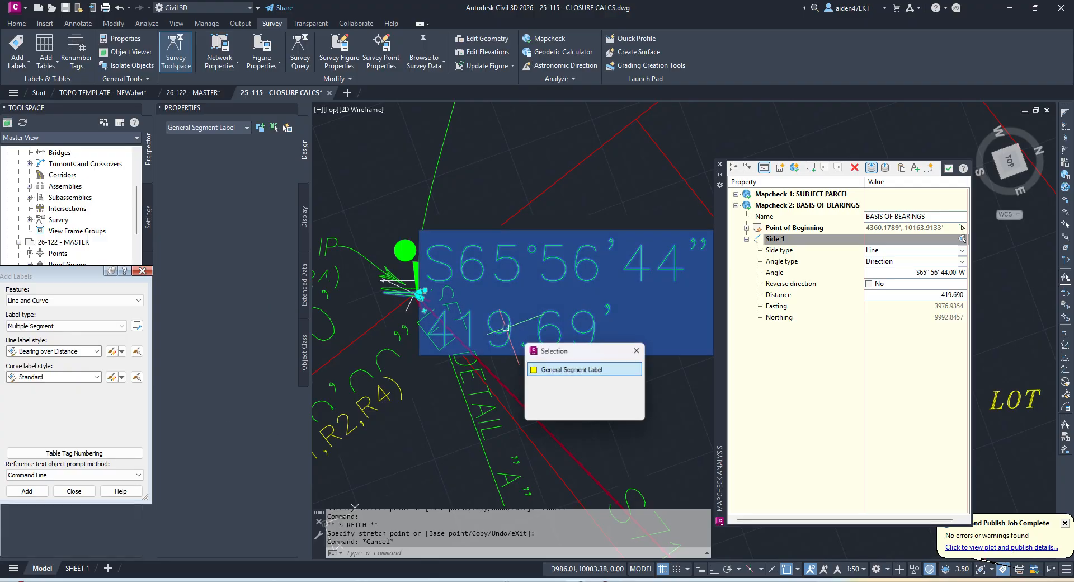
scroll(424, 302, up, 2)
click(419, 296)
scroll(436, 290, down, 10)
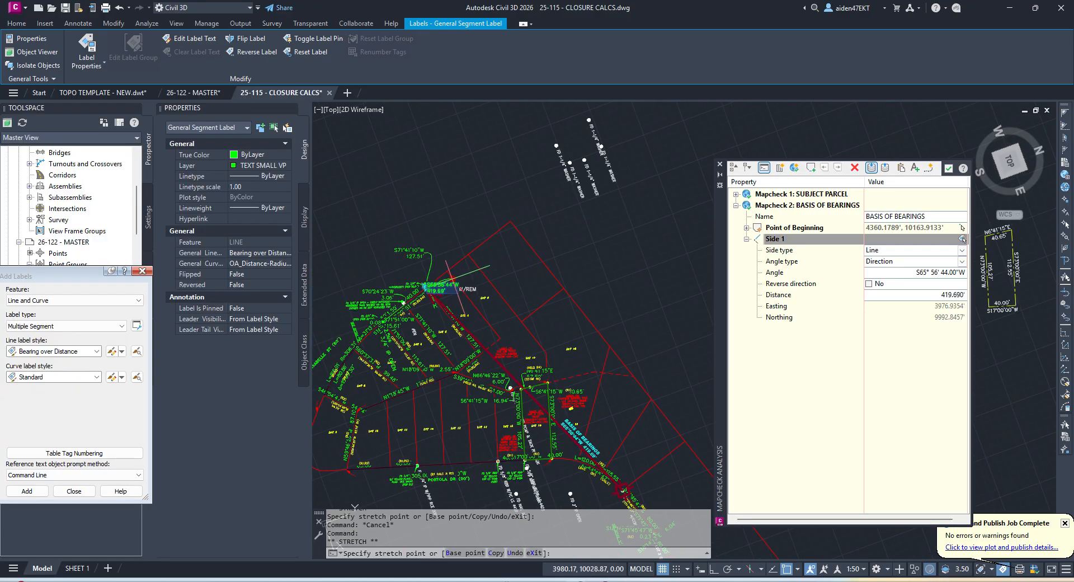
scroll(425, 305, up, 12)
key(Escape)
middle_drag(402, 326, 651, 297)
scroll(442, 386, up, 3)
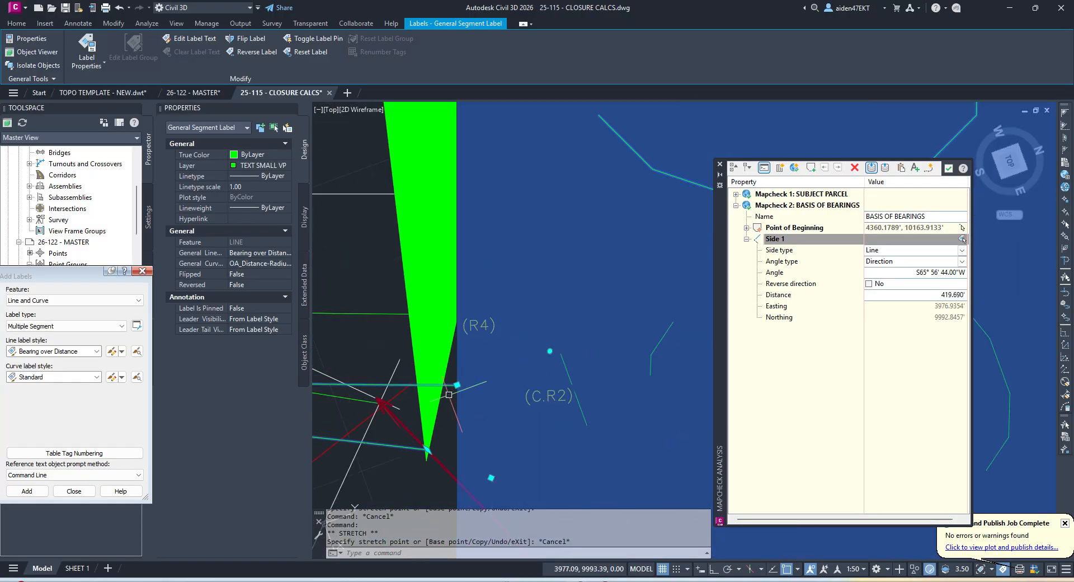
click(457, 385)
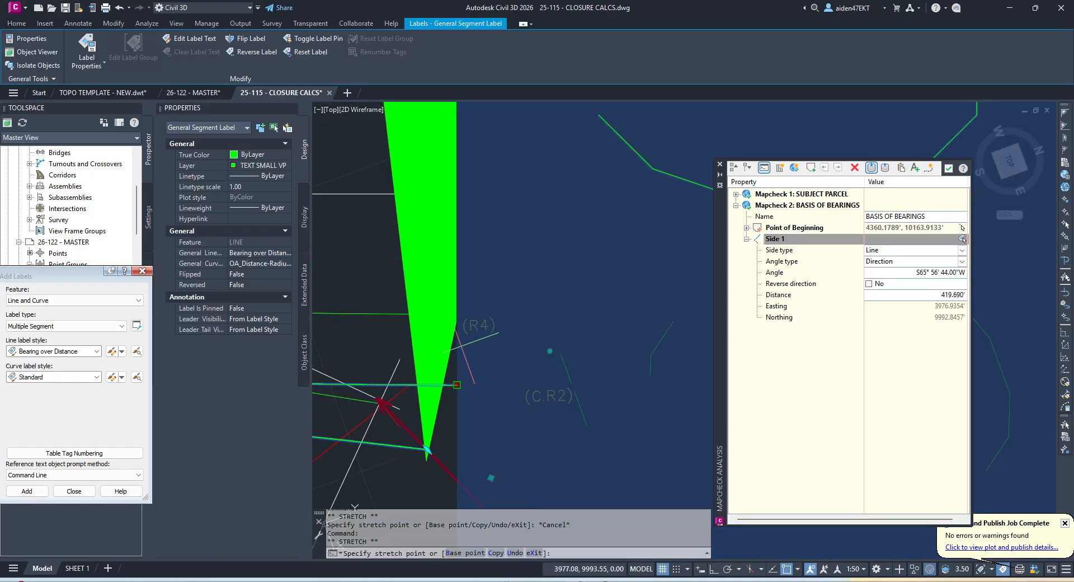
scroll(459, 375, down, 10)
click(547, 174)
key(Escape)
scroll(476, 344, up, 7)
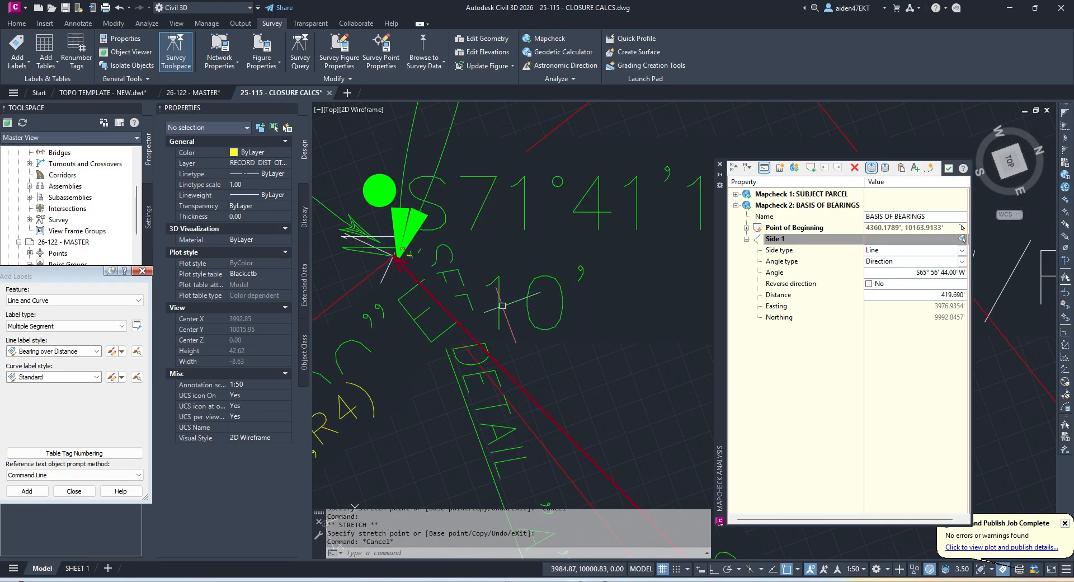
- Move the S71°41'10"W 0.10' segment label away from the found iron pipe monument so it reads clearly
click(475, 343)
scroll(390, 261, up, 5)
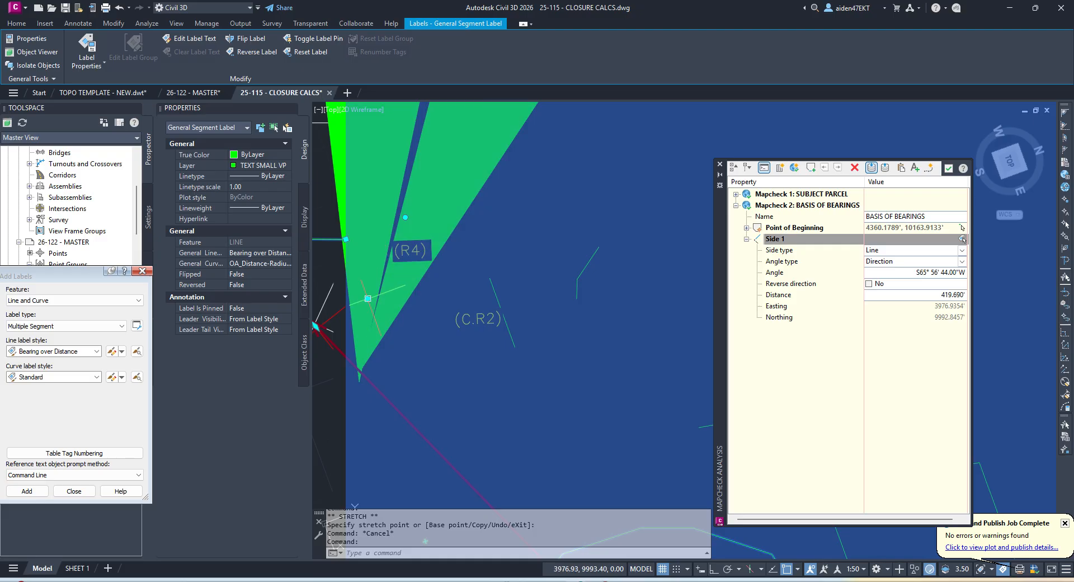
click(368, 298)
scroll(369, 297, down, 7)
scroll(370, 289, up, 5)
key(Escape)
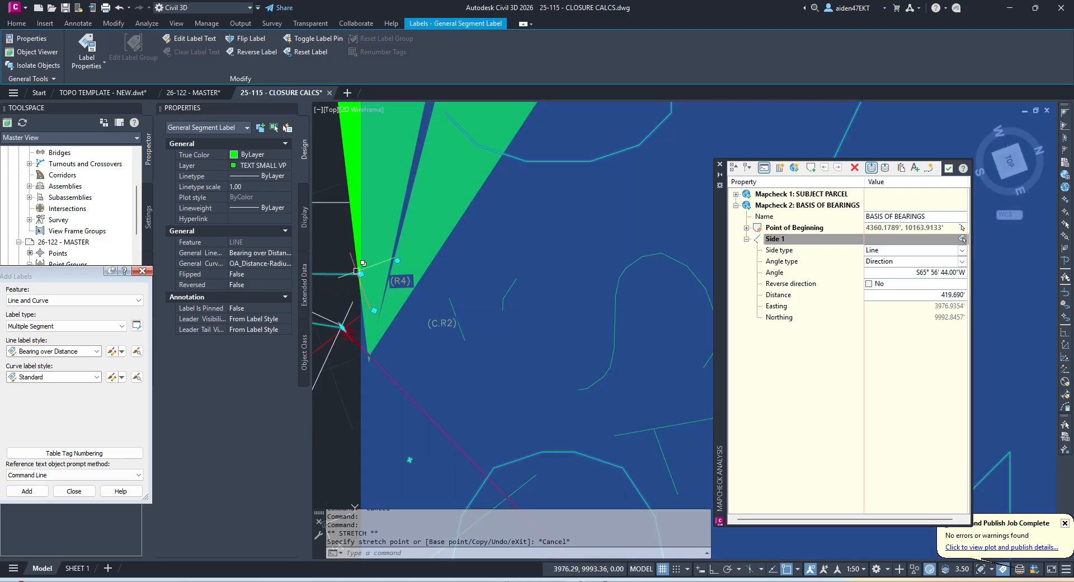
click(361, 274)
scroll(369, 280, down, 8)
click(474, 329)
key(Escape)
scroll(371, 275, up, 5)
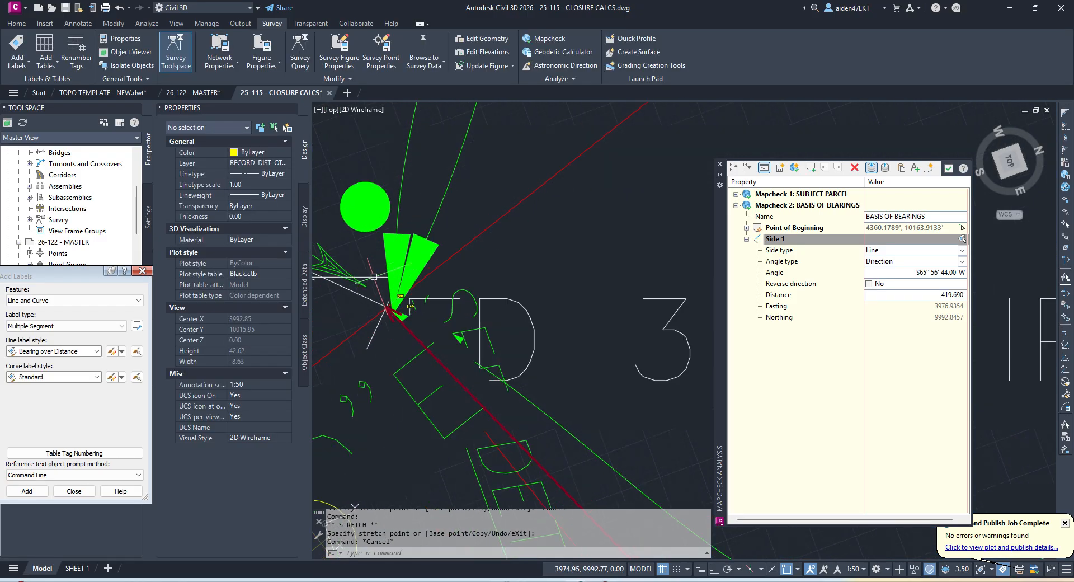
- Check the short line at the iron pipe and add its S71°41'10"W 0.10' label as Side 2 of the basis of bearings mapcheck
scroll(374, 276, up, 15)
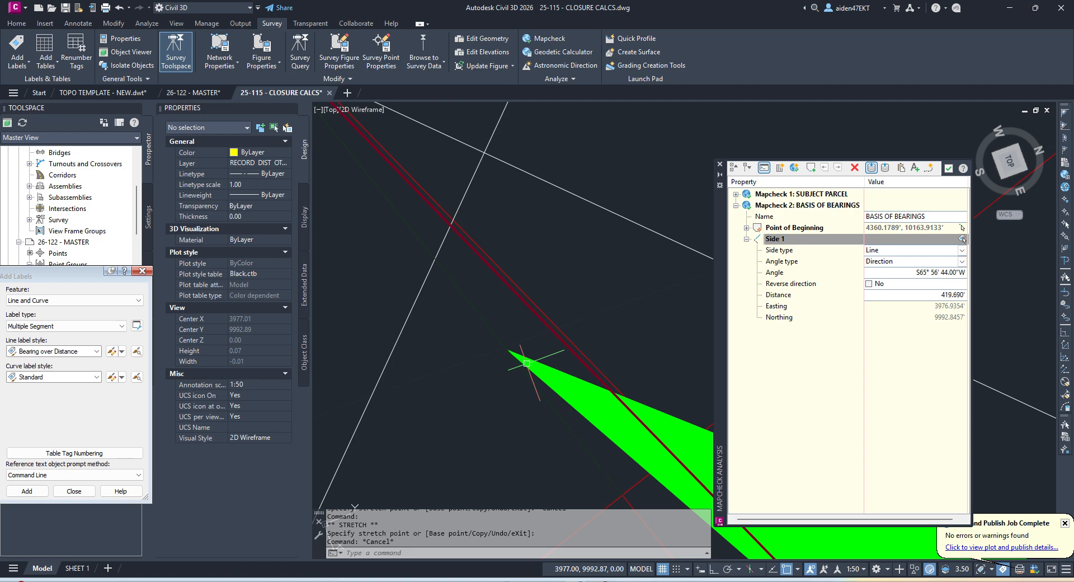
click(499, 344)
click(536, 379)
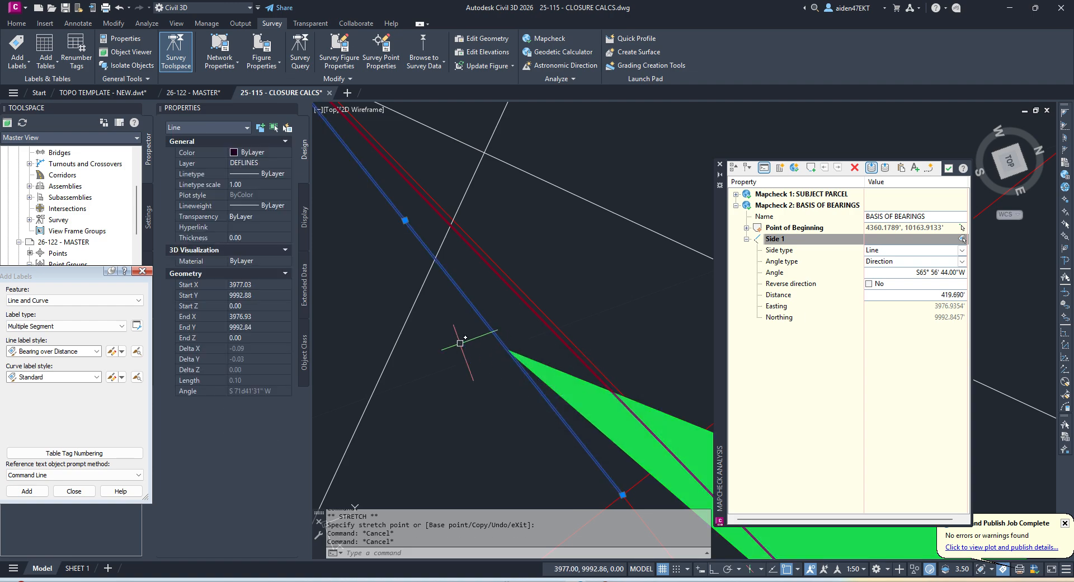
scroll(554, 342, down, 10)
scroll(564, 366, down, 4)
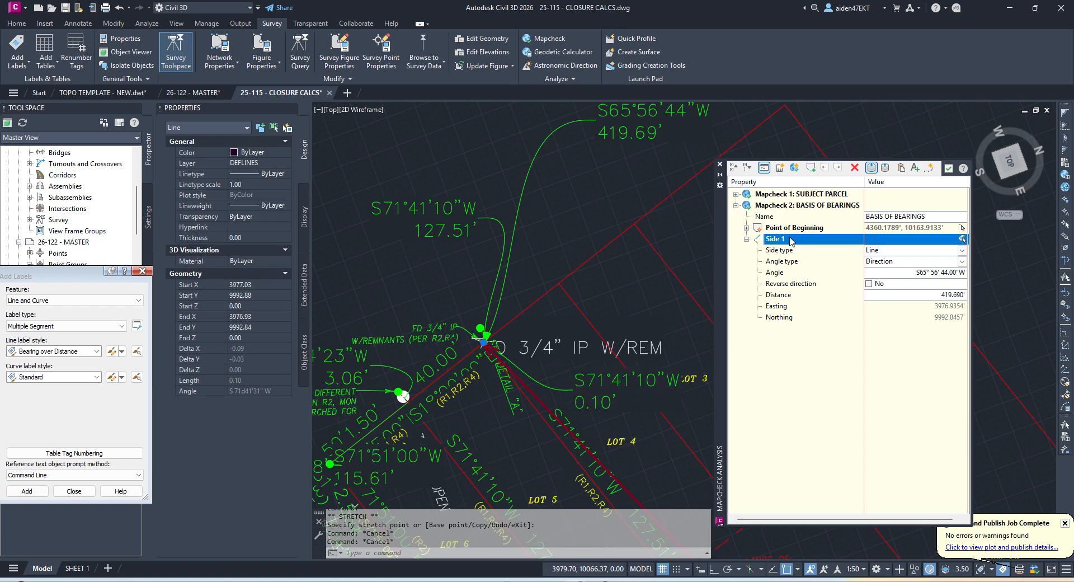
click(812, 168)
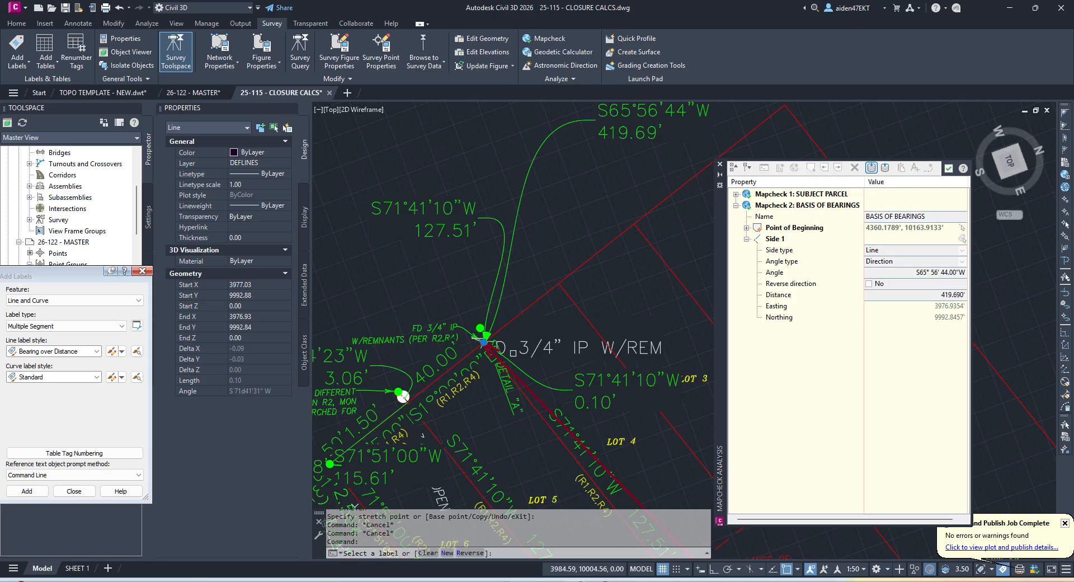
click(587, 379)
scroll(486, 346, up, 10)
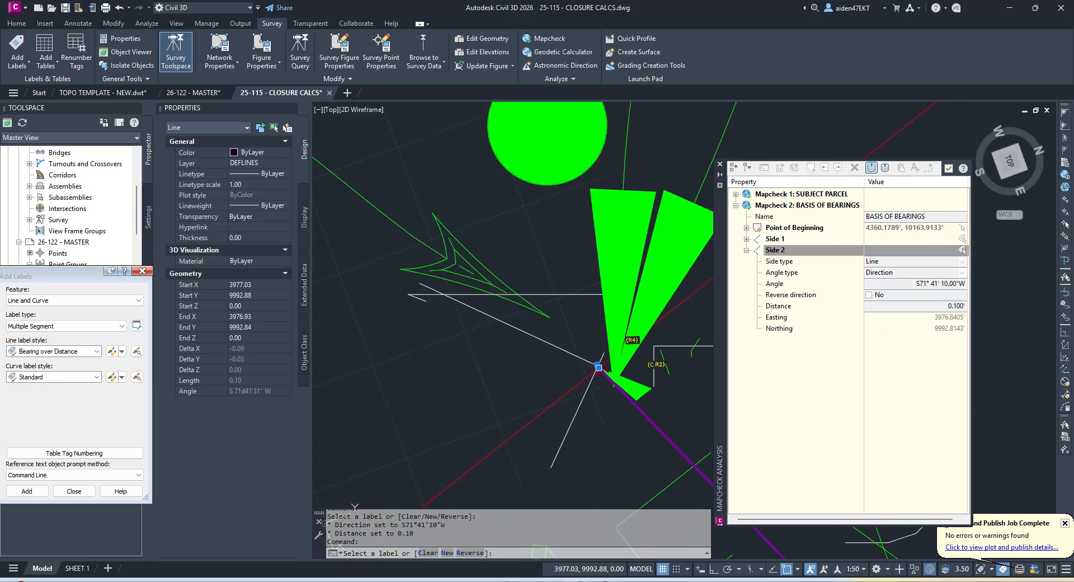
key(Escape)
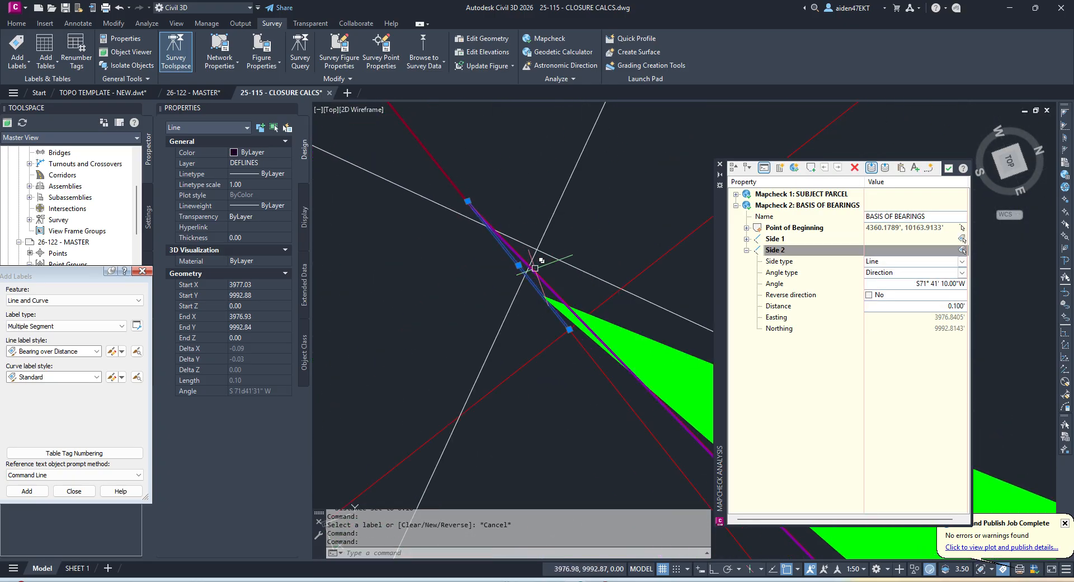
- Reverse the direction of Side 2 and check where it ends against the parcel linework
click(867, 294)
scroll(603, 316, up, 6)
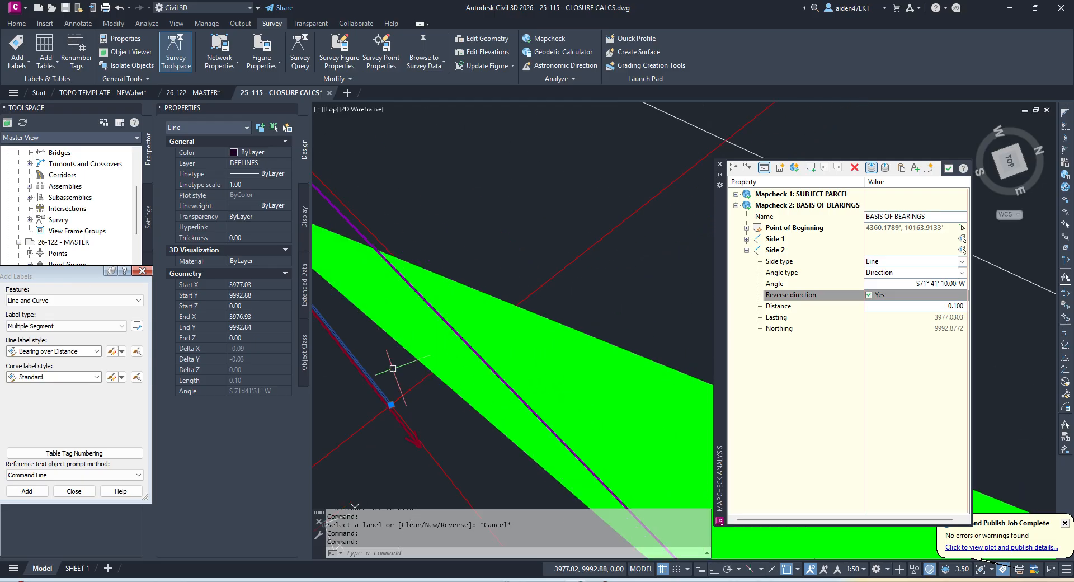
key(Escape)
mouse_move(381, 400)
middle_down()
mouse_move(479, 342)
mouse_move(510, 374)
middle_up()
scroll(510, 375, up, 2)
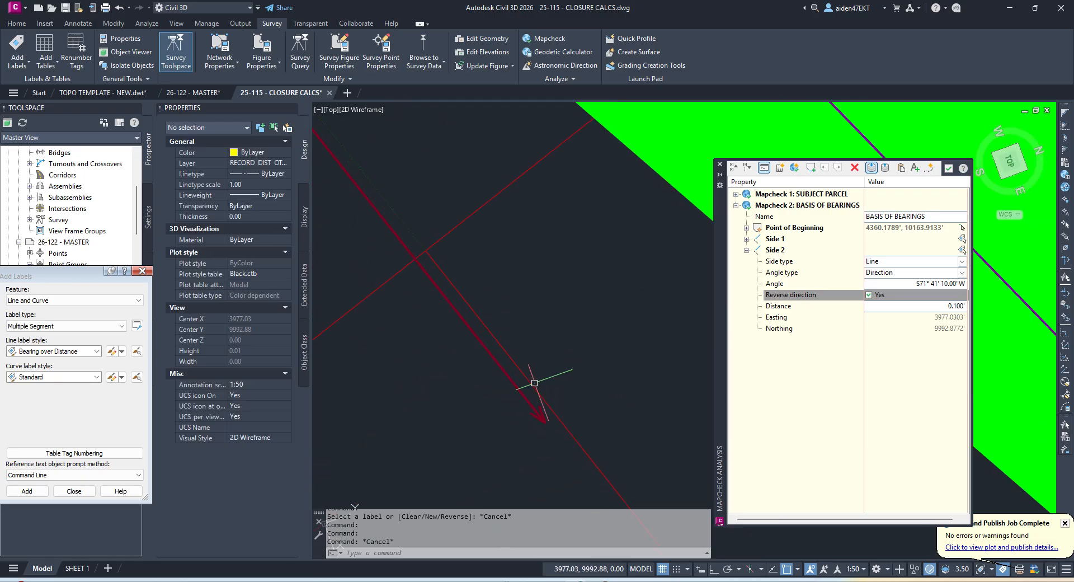
scroll(534, 383, down, 20)
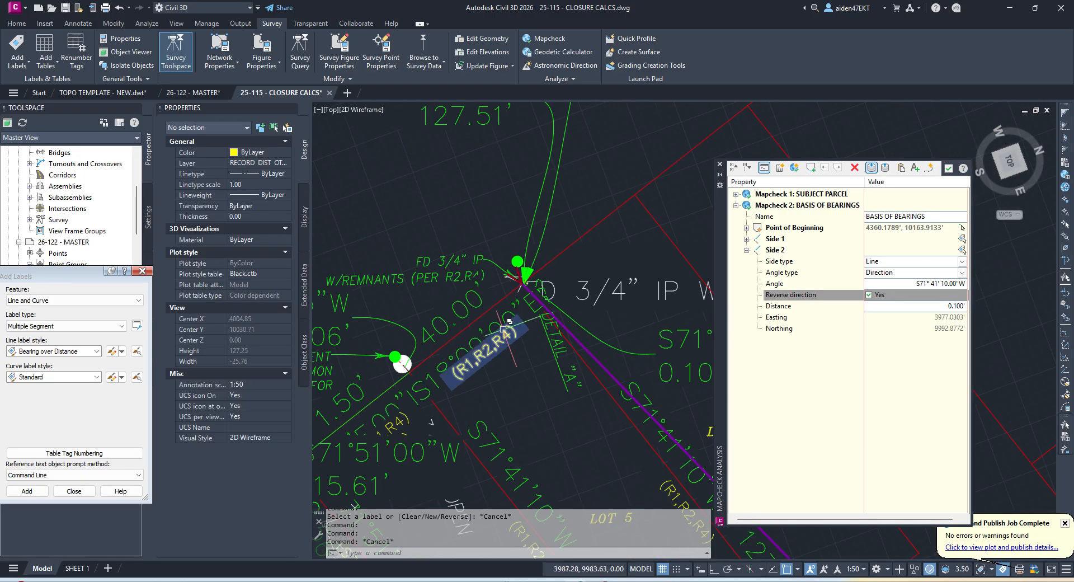
- Add the S18°09'00"E 40.00', S18°09'00"E 41.50' and L=166.91' R=306.31' curve labels as the following mapcheck sides
middle_drag(509, 321, 589, 275)
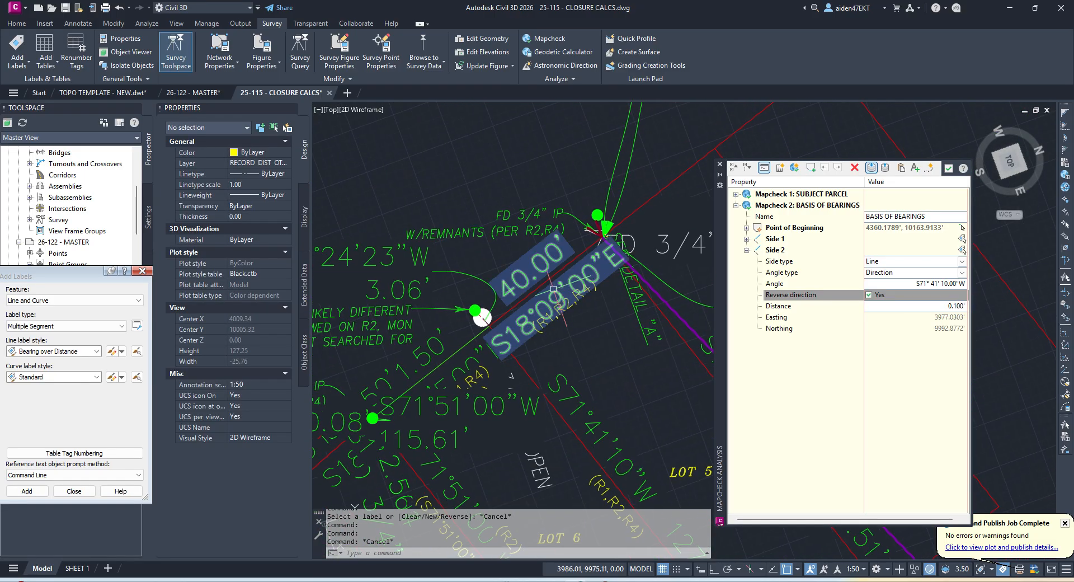
click(814, 171)
click(523, 277)
middle_drag(458, 319, 618, 222)
click(621, 222)
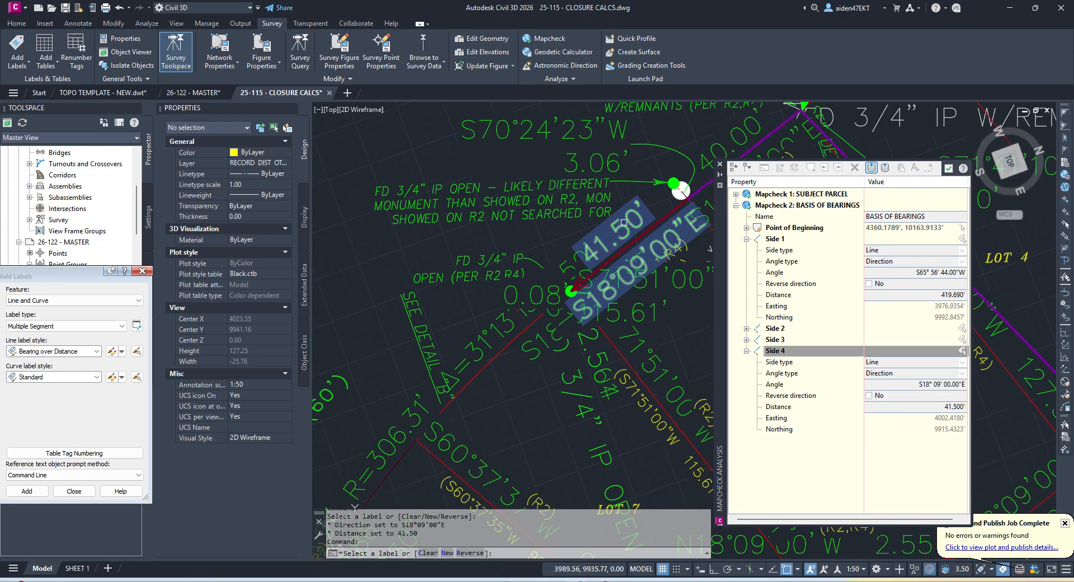
click(491, 344)
middle_drag(492, 344, 571, 240)
scroll(572, 240, down, 2)
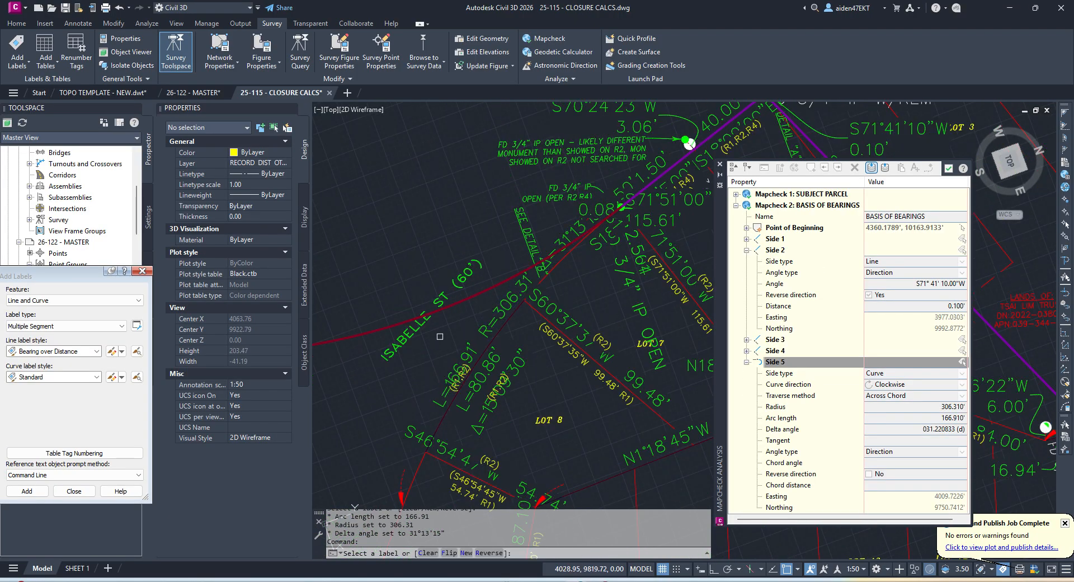
key(Escape)
- Change the curve label style of the Isabelle St L=166.91' label to USE FOR MAPCHECK ANYLSIS
click(487, 312)
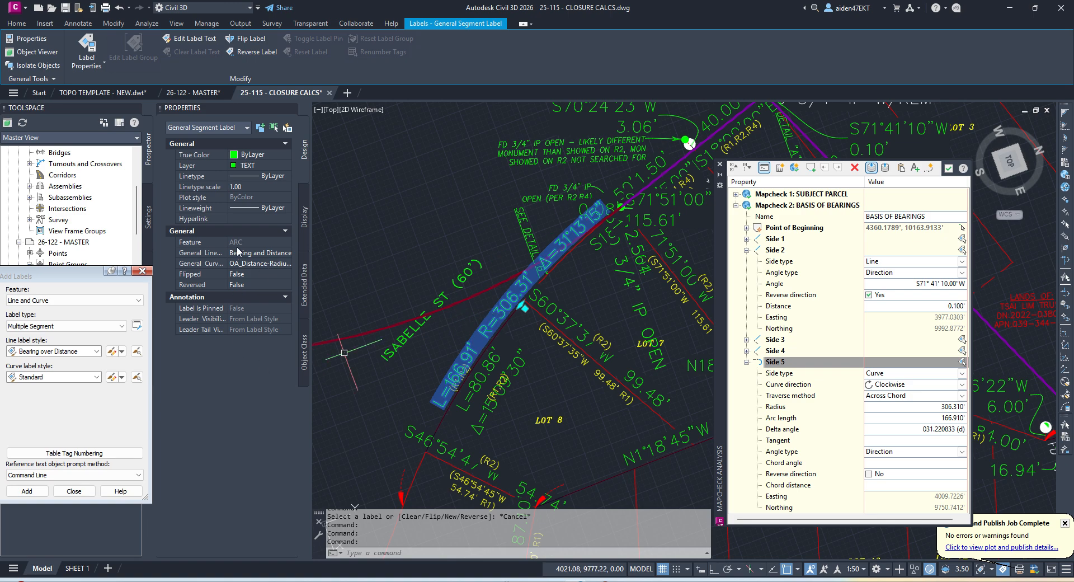
click(254, 265)
click(255, 264)
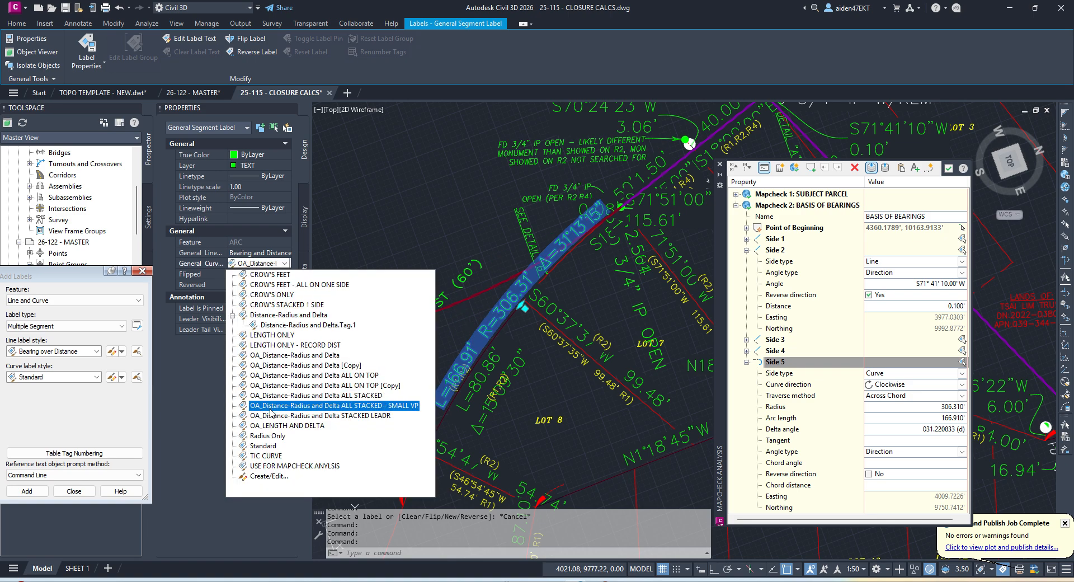
click(299, 466)
click(298, 466)
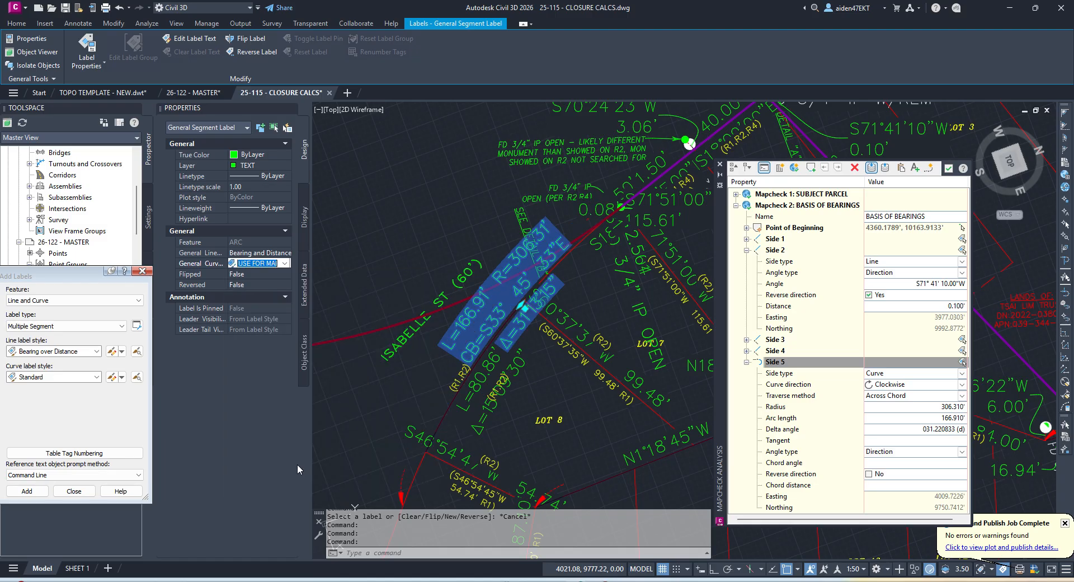
- Move the L=166.91' curve label off the arc to the open area beside Isabelle St
click(525, 308)
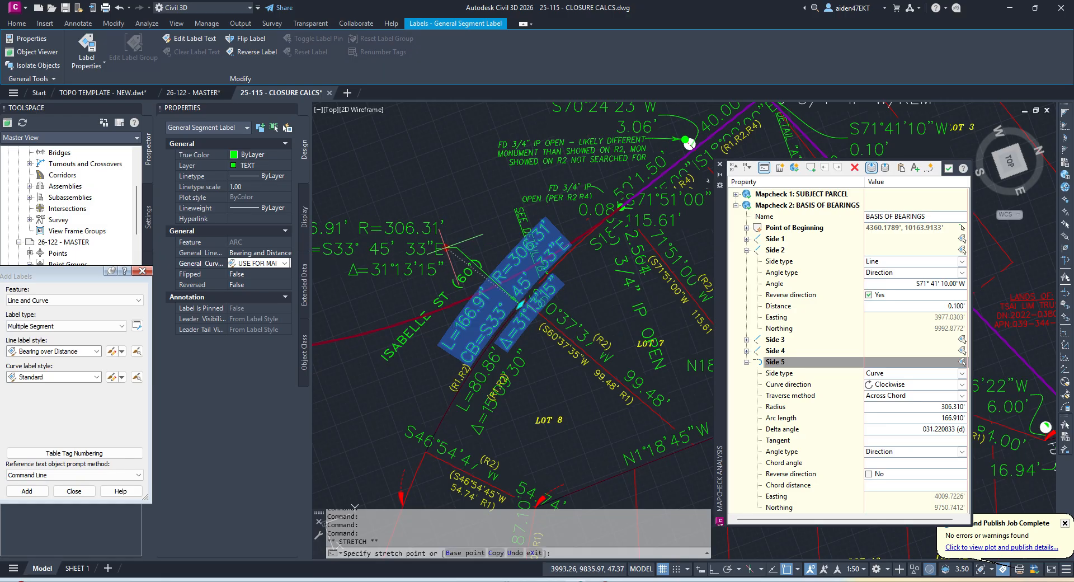
click(454, 226)
middle_drag(369, 220, 417, 232)
key(Escape)
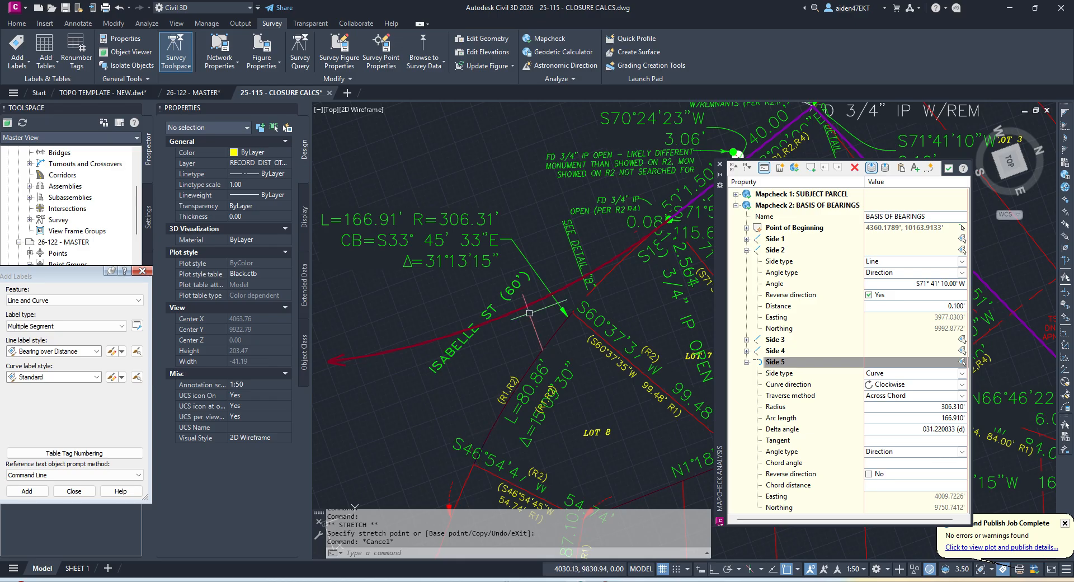
- Set the curve direction of mapcheck Side 5 to Counter-clockwise
scroll(608, 259, up, 4)
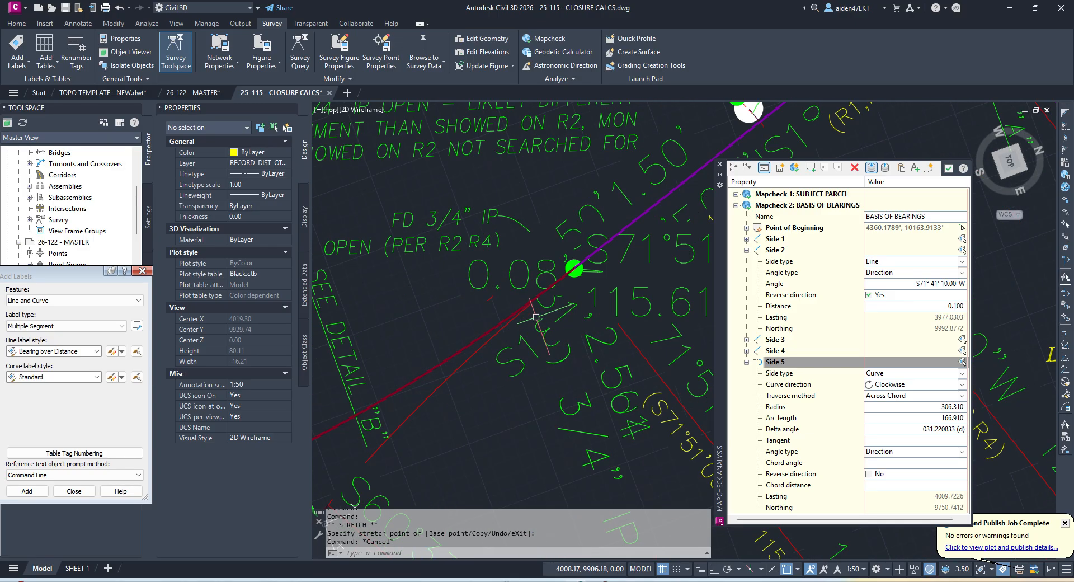
scroll(562, 275, down, 4)
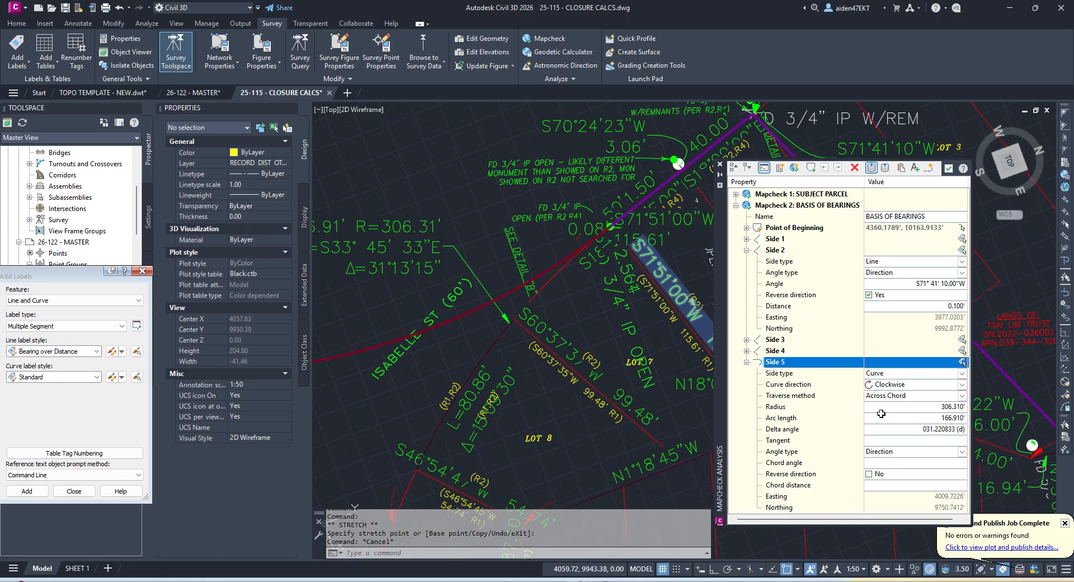
click(870, 473)
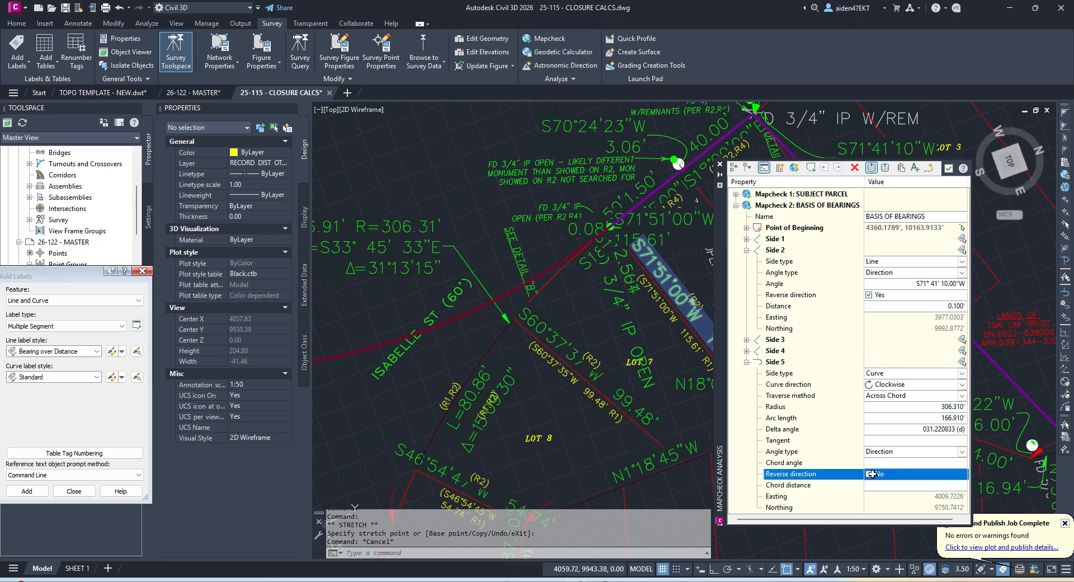
click(889, 386)
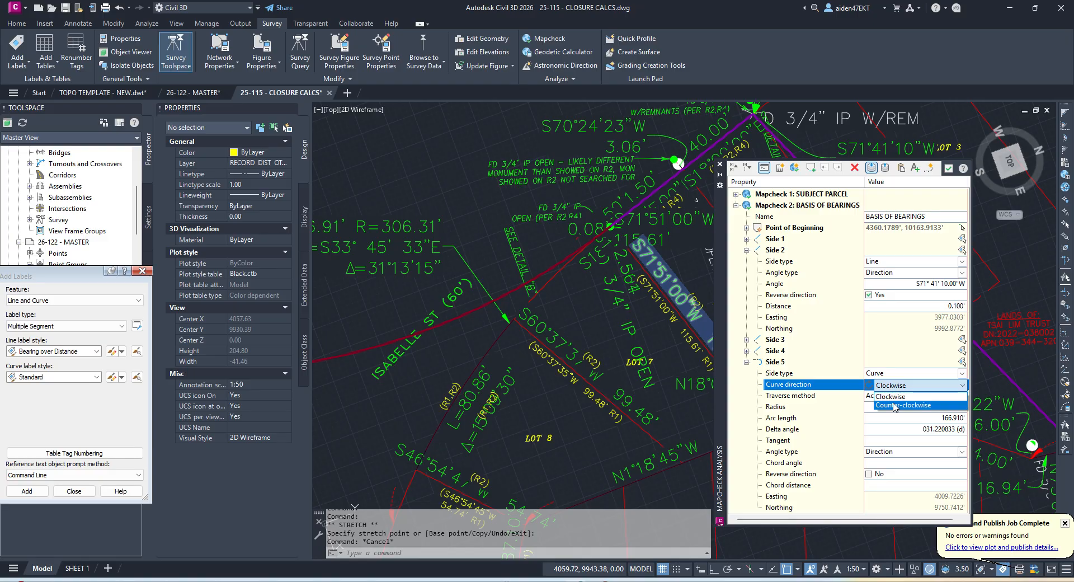
click(895, 403)
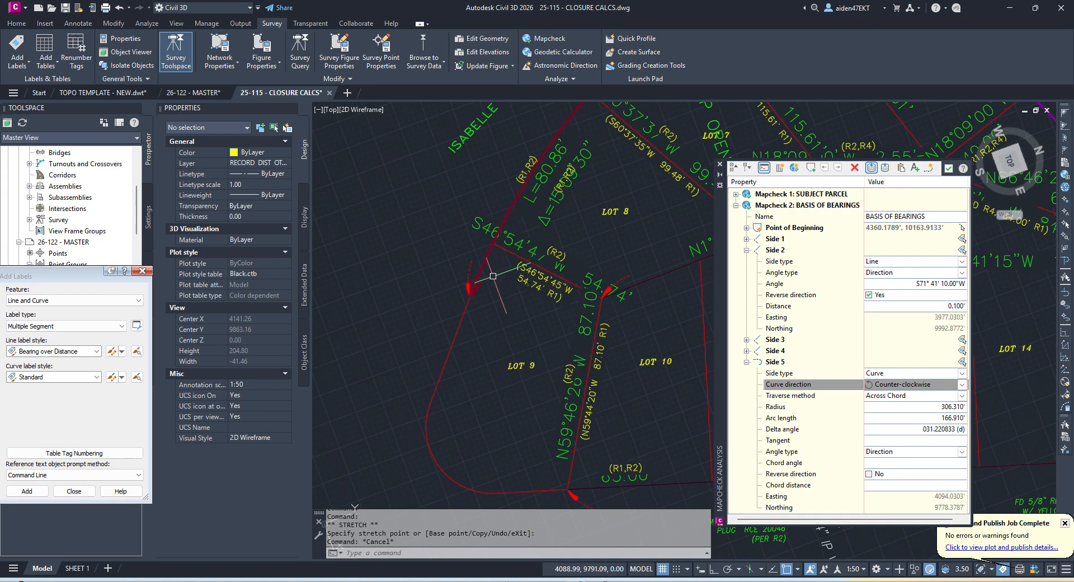
key(Escape)
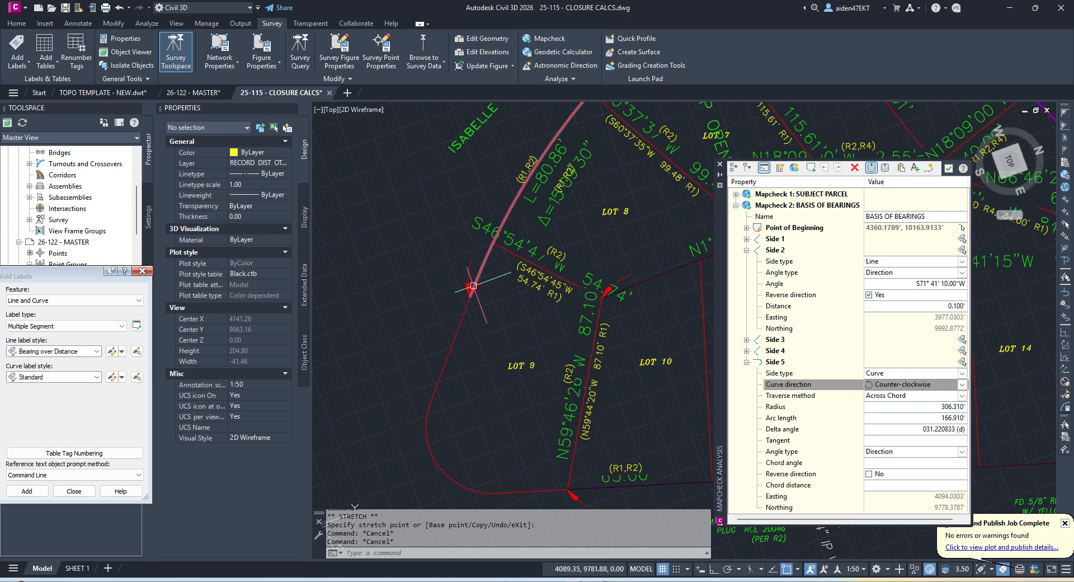
- Examine where the Side 5 mapcheck curve ends against the Isabelle St arc beside Lot 9
scroll(475, 292, up, 7)
scroll(468, 307, down, 9)
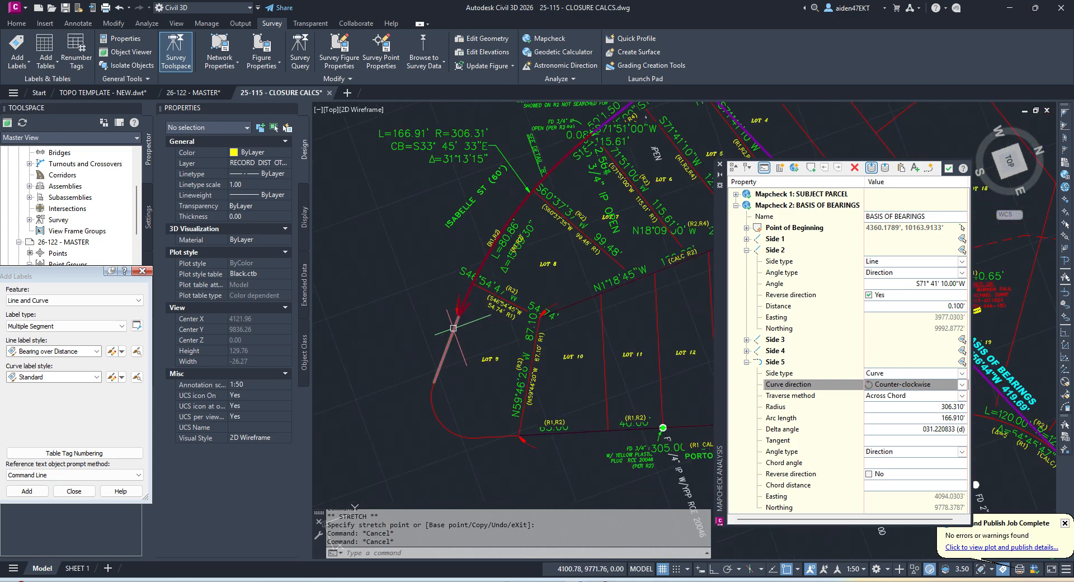
scroll(452, 331, up, 4)
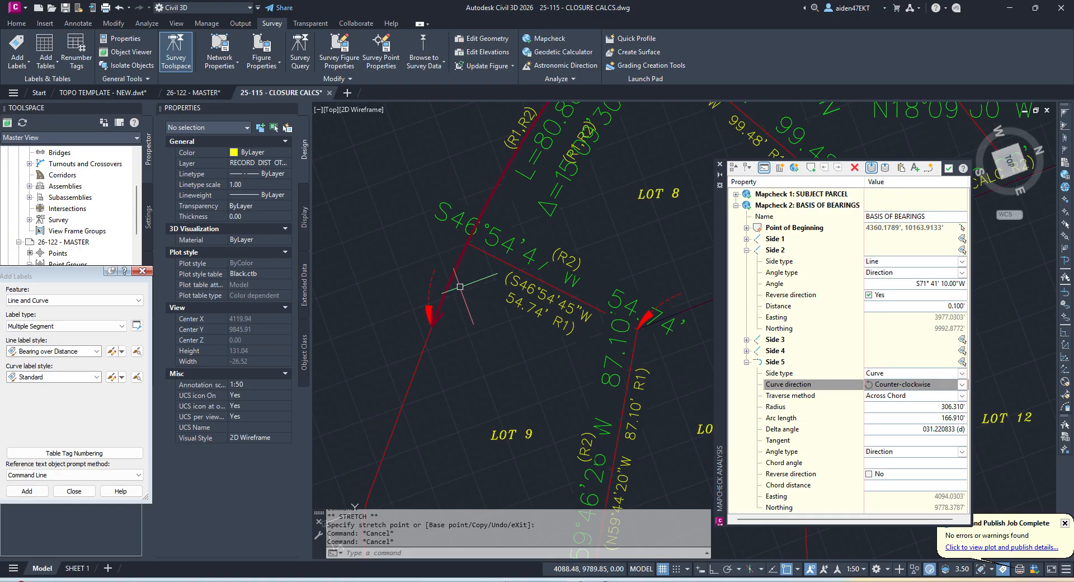
scroll(457, 302, down, 4)
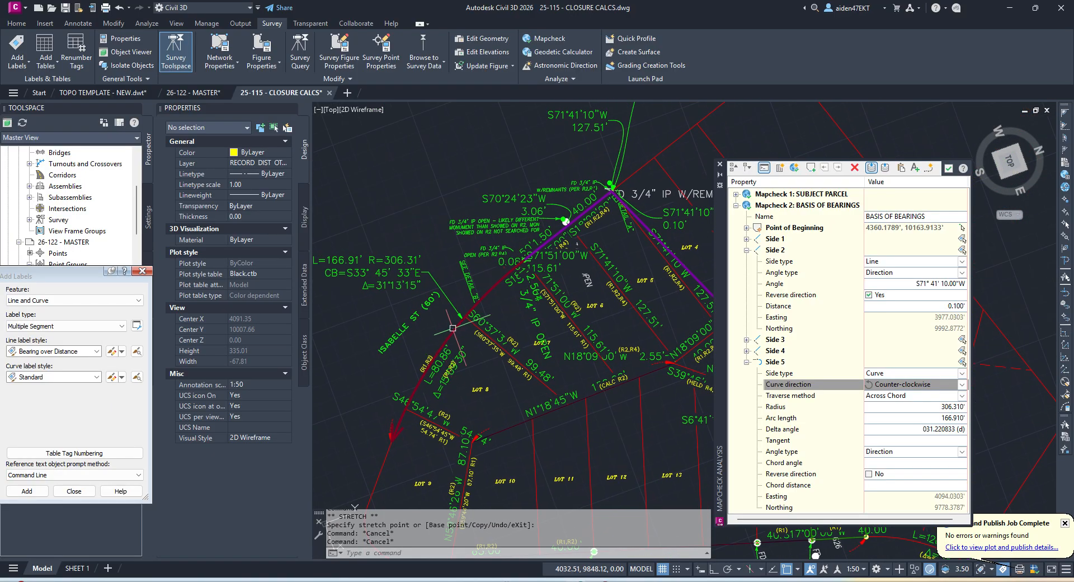
scroll(453, 328, up, 10)
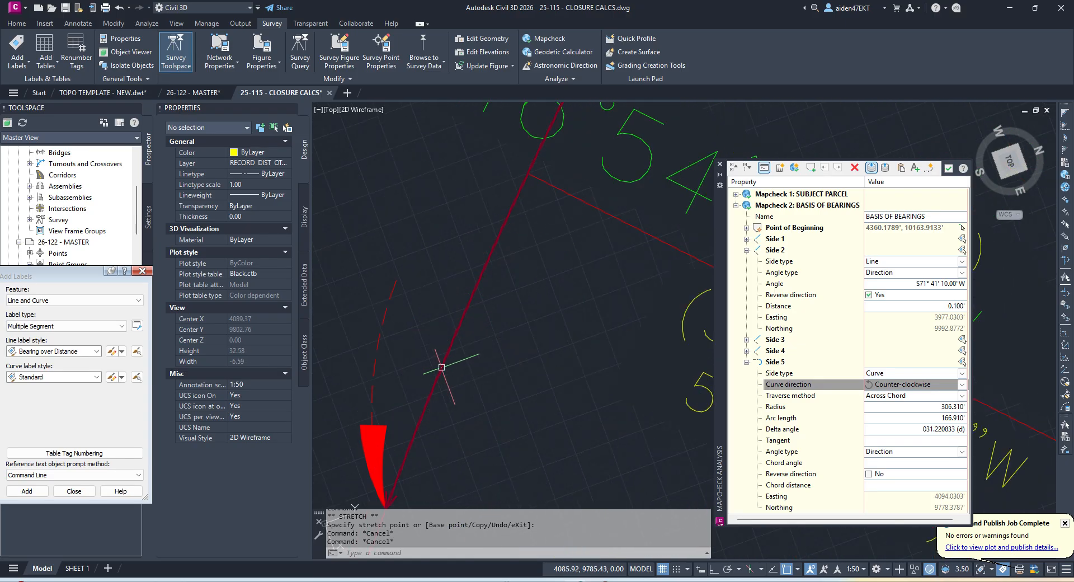
- Compare the straight Lot 9 line along Isabelle St with its bearing and distance on the R1 record map image
scroll(455, 352, down, 6)
mouse_move(534, 156)
middle_down()
mouse_move(491, 255)
mouse_move(475, 343)
mouse_move(462, 268)
middle_up()
scroll(497, 224, down, 4)
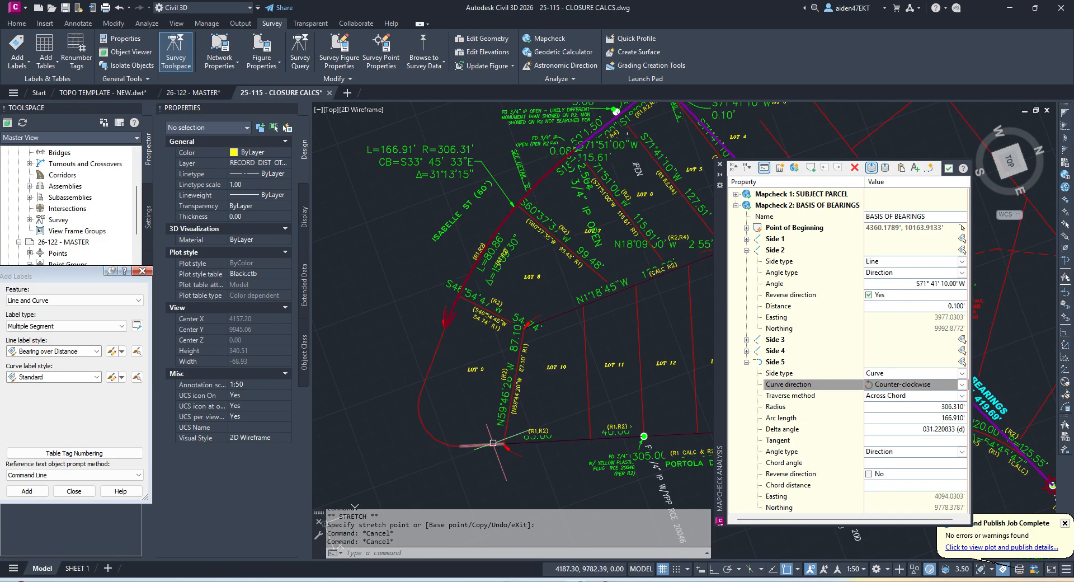
scroll(488, 390, down, 2)
mouse_move(488, 390)
middle_down()
mouse_move(449, 371)
mouse_move(470, 349)
middle_up()
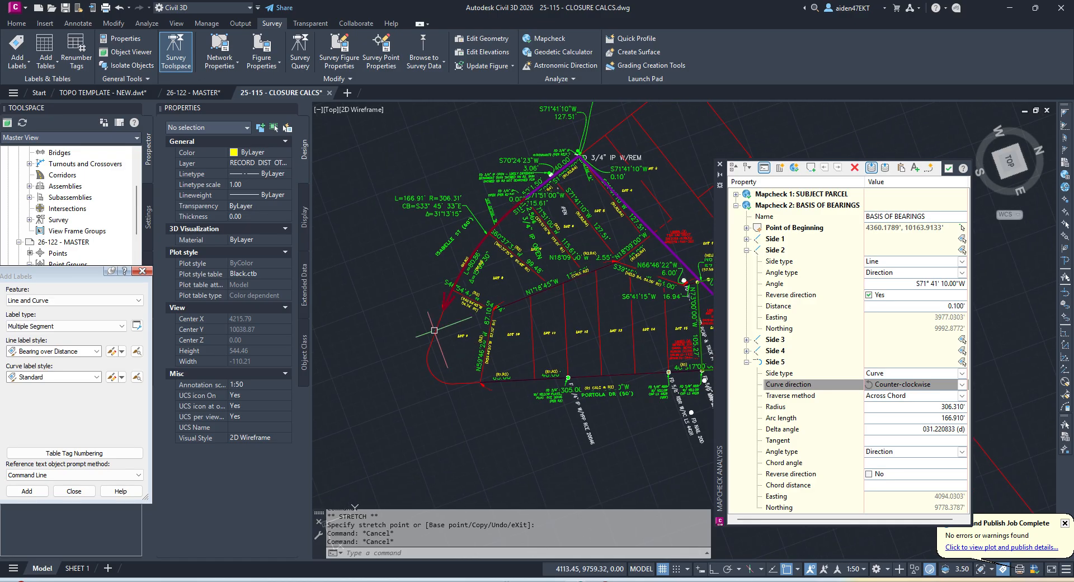
scroll(451, 352, up, 4)
click(450, 341)
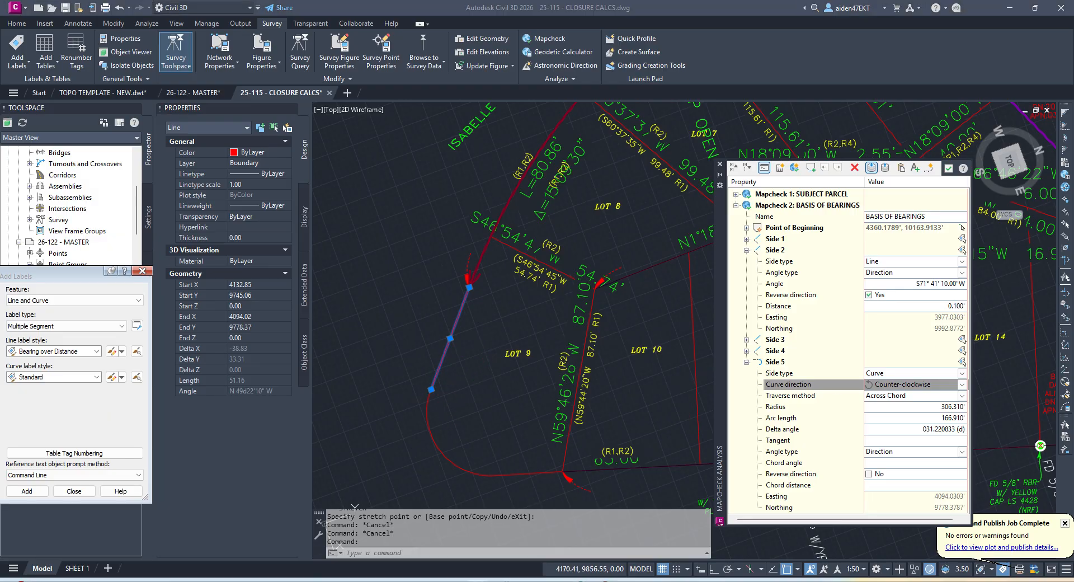
drag(1073, 143, 1072, 163)
scroll(771, 224, up, 5)
scroll(641, 312, up, 5)
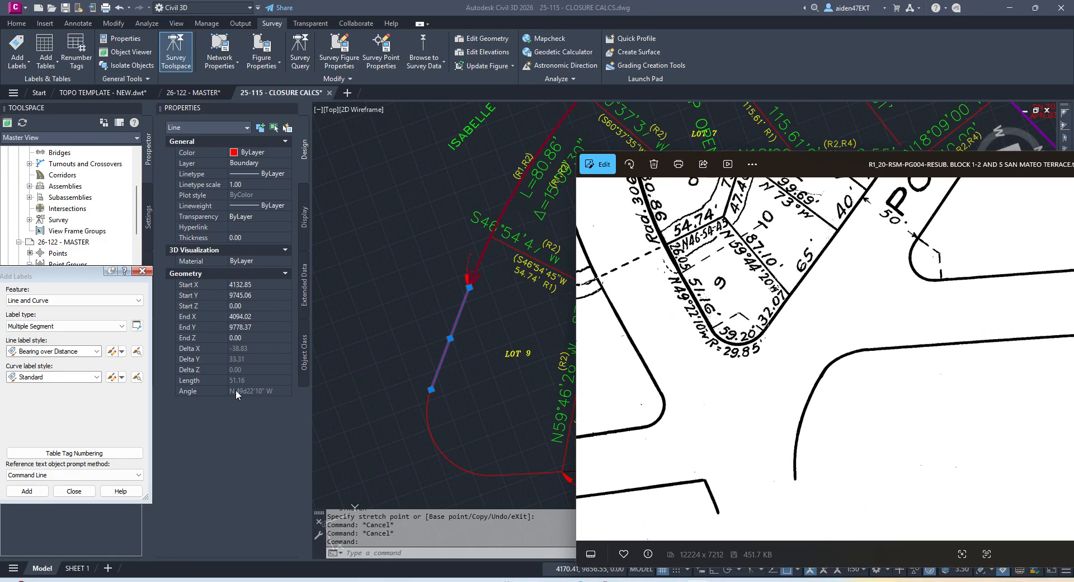
click(517, 374)
key(Escape)
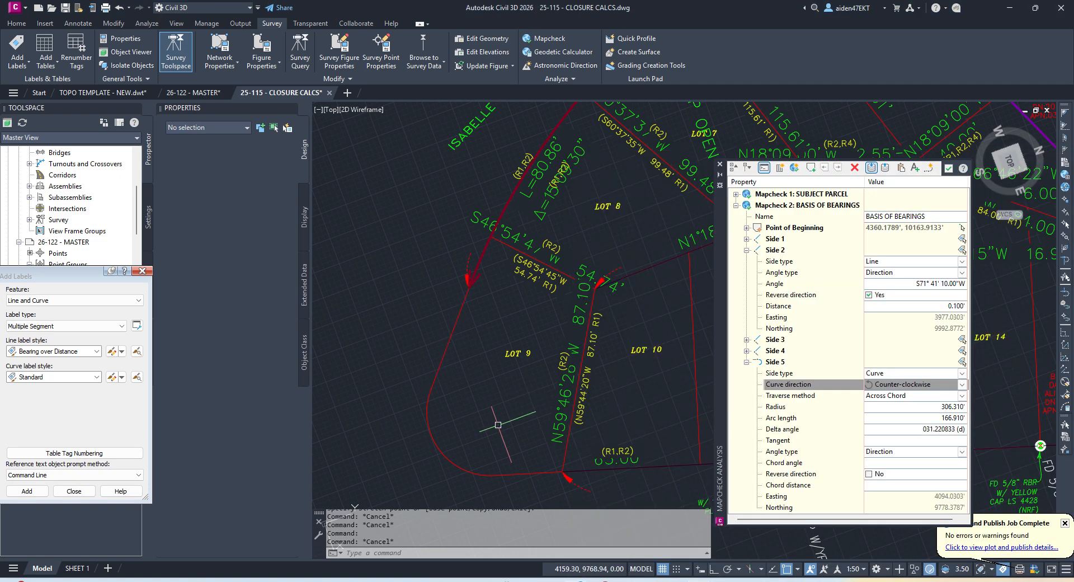
- Compare the Lot 9 corner arc and the short Lot 9 line along Portola Dr with the R1 record map image
click(434, 445)
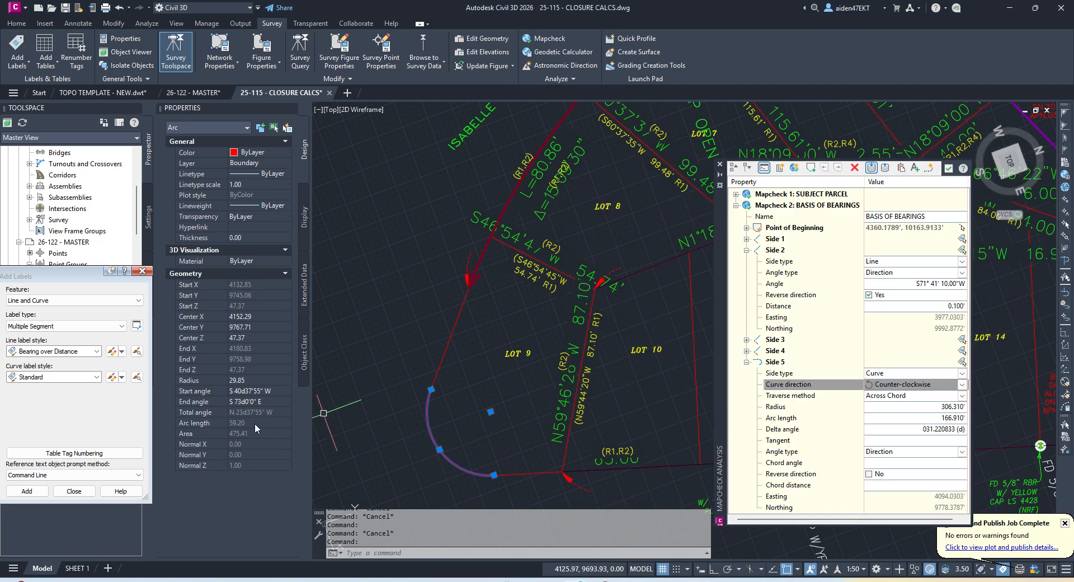
click(1073, 404)
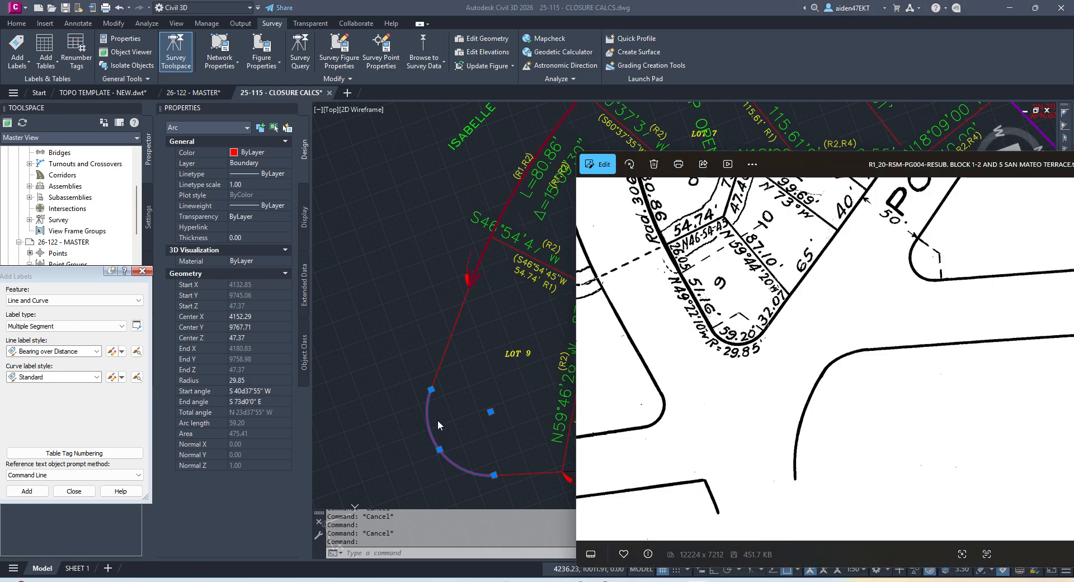
click(502, 430)
key(Escape)
click(526, 471)
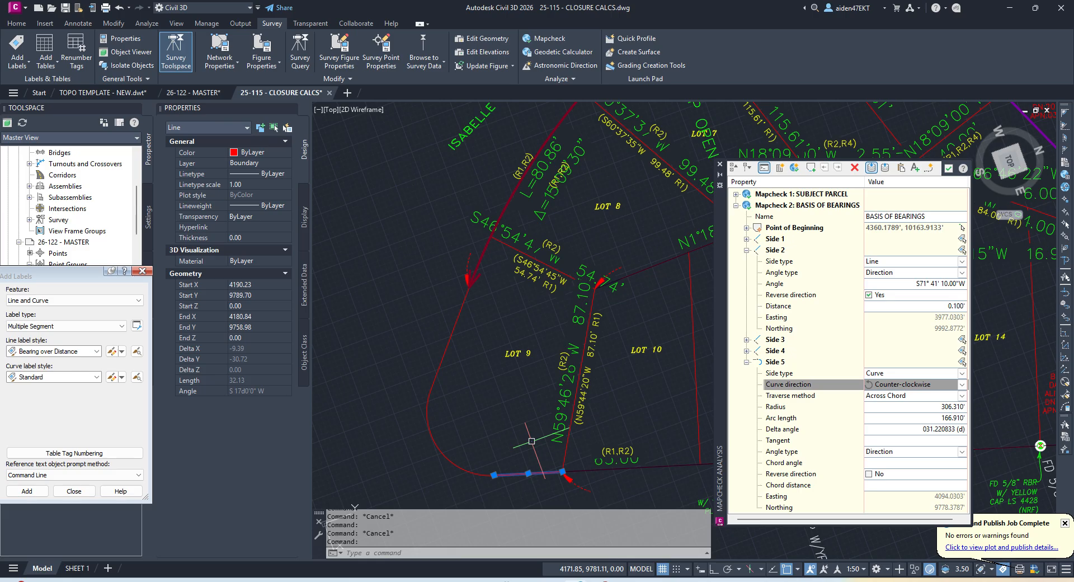
middle_drag(526, 472, 488, 455)
key(alt+Tab)
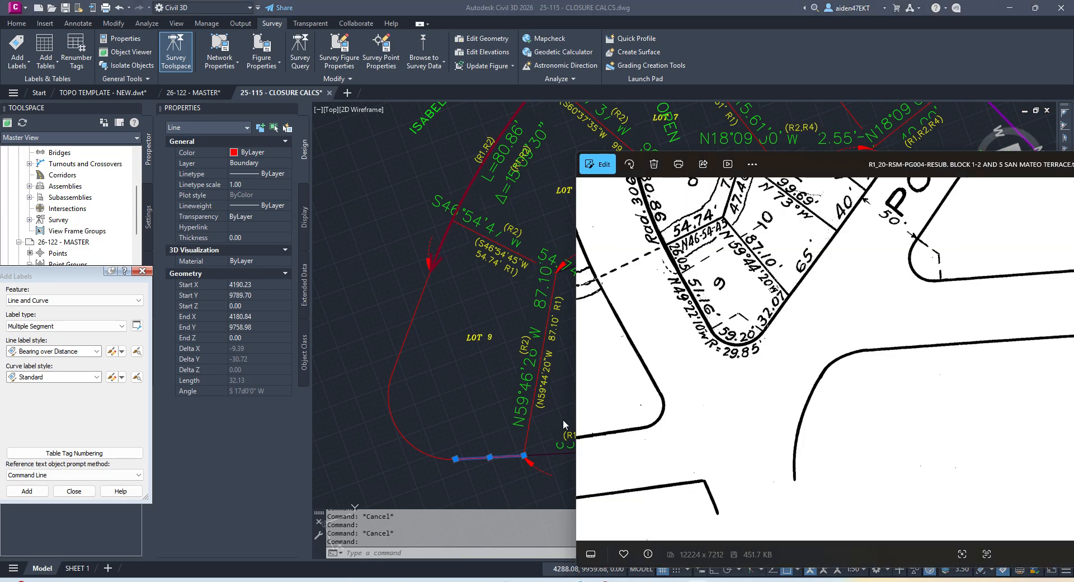
click(489, 435)
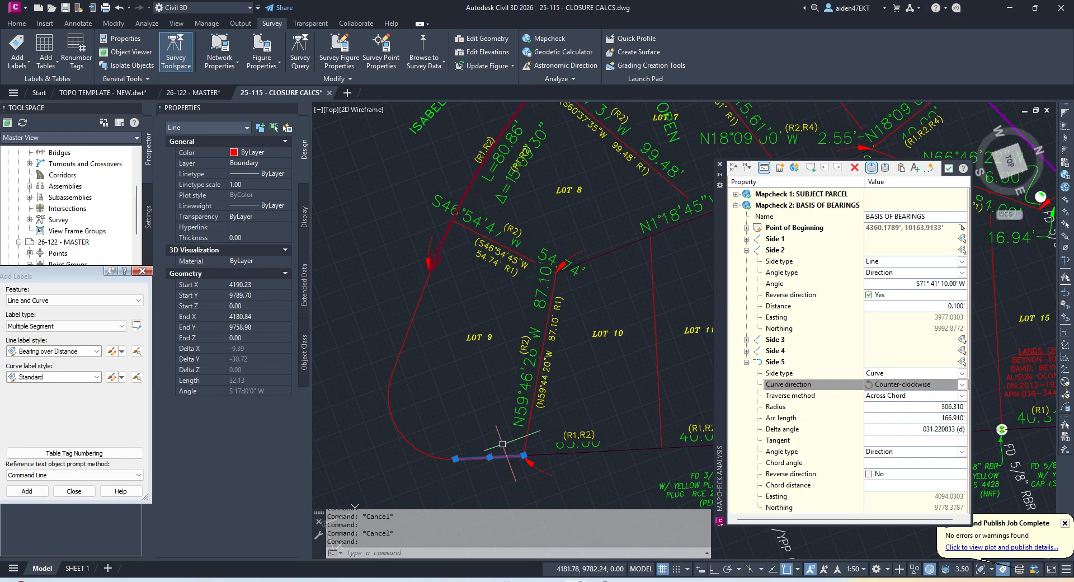
key(Escape)
- Inspect the short Portola Dr line where it meets the Lot 10 corner and recheck its distance on the R1 map
scroll(506, 455, up, 5)
middle_drag(427, 451, 485, 458)
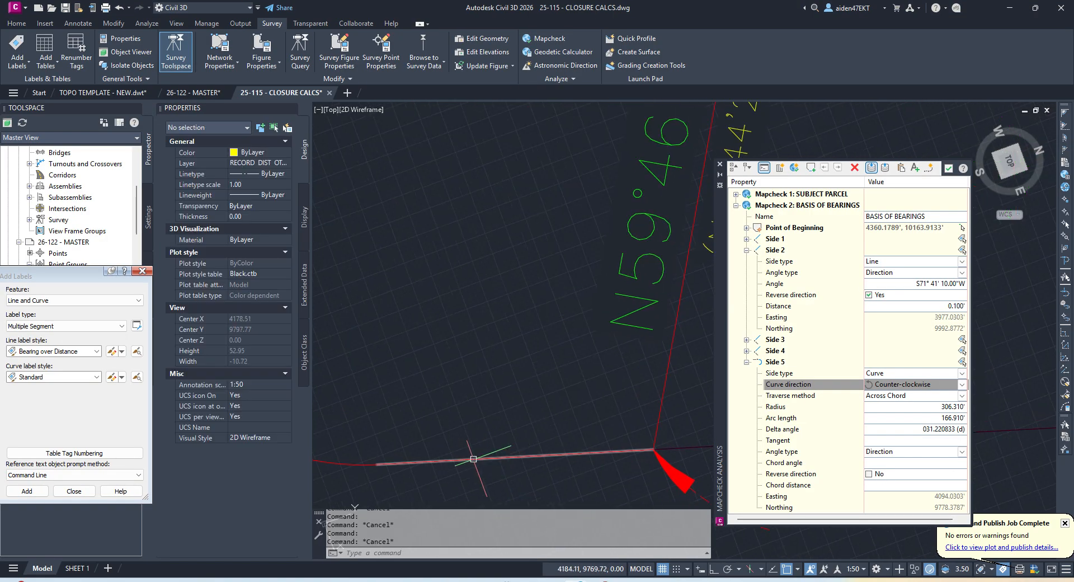
click(479, 457)
middle_drag(614, 454, 533, 448)
scroll(560, 443, up, 5)
mouse_move(659, 439)
middle_down()
mouse_move(560, 470)
mouse_move(649, 410)
mouse_move(508, 426)
middle_up()
scroll(523, 408, down, 10)
key(alt+Tab)
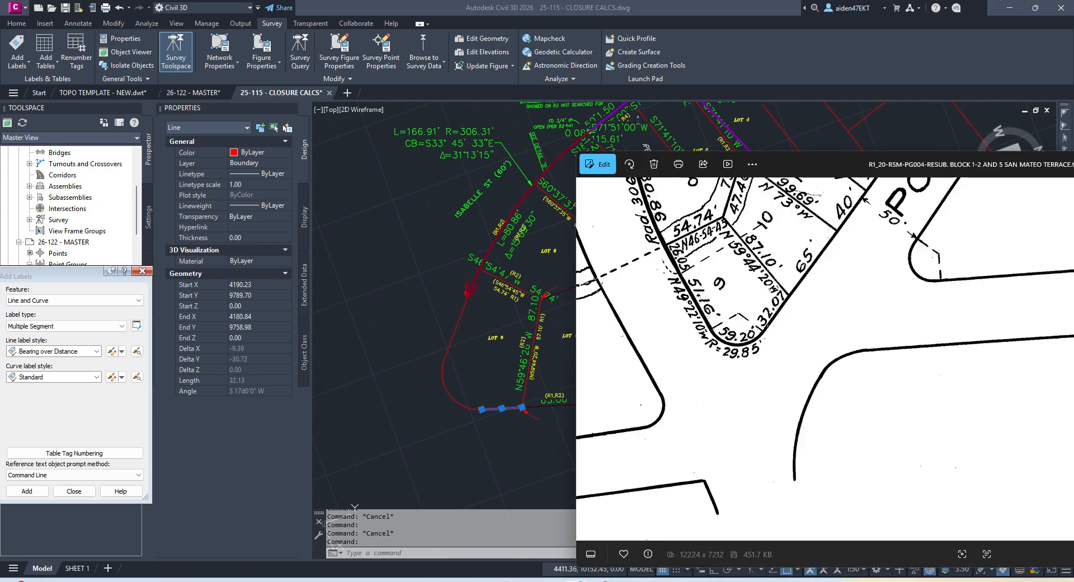
drag(716, 336, 726, 373)
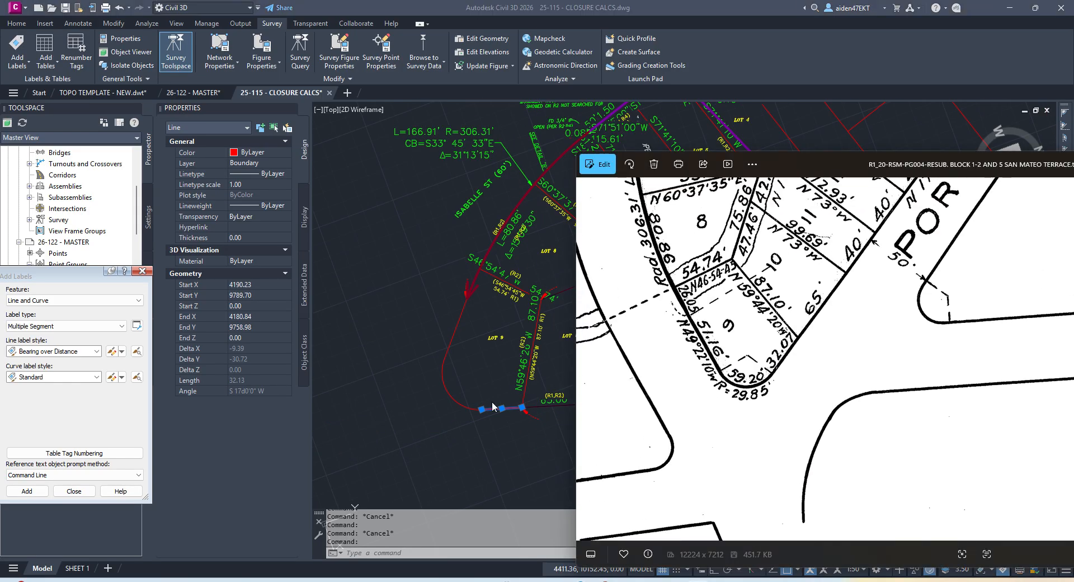
drag(860, 332, 763, 473)
key(alt+Tab)
scroll(535, 398, up, 5)
key(Escape)
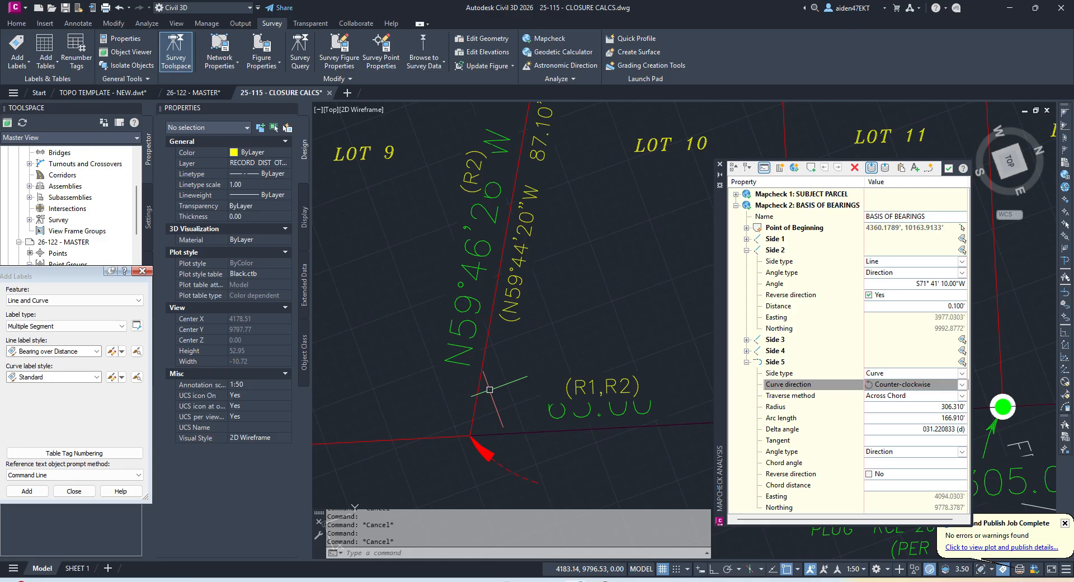
- Check the Lot 9 and Lot 10 boundary dimensions on the R2 record of survey PDF in Acrobat, and return to the drawing
scroll(488, 389, down, 4)
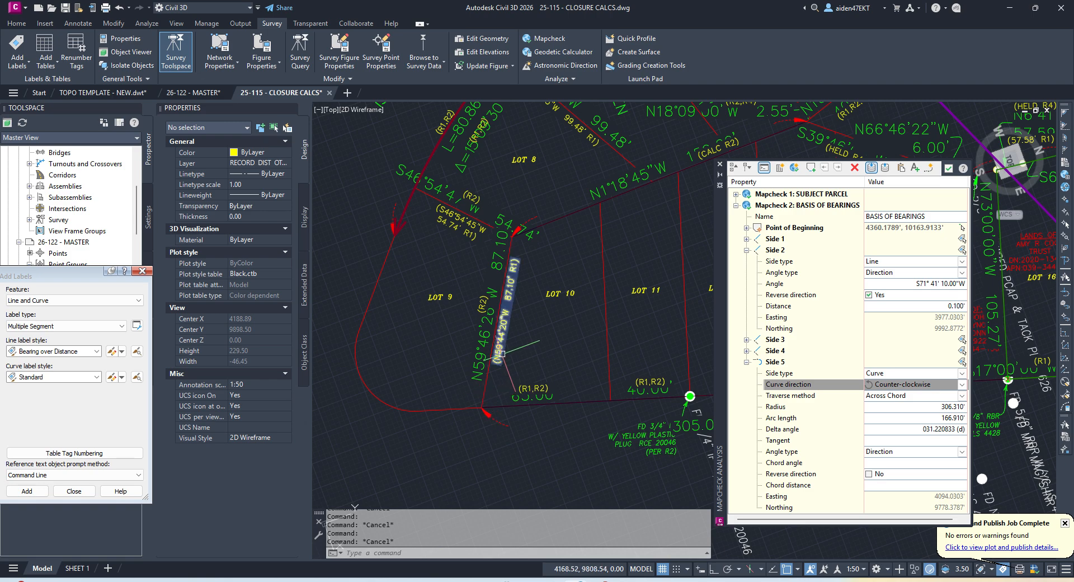
scroll(482, 395, up, 2)
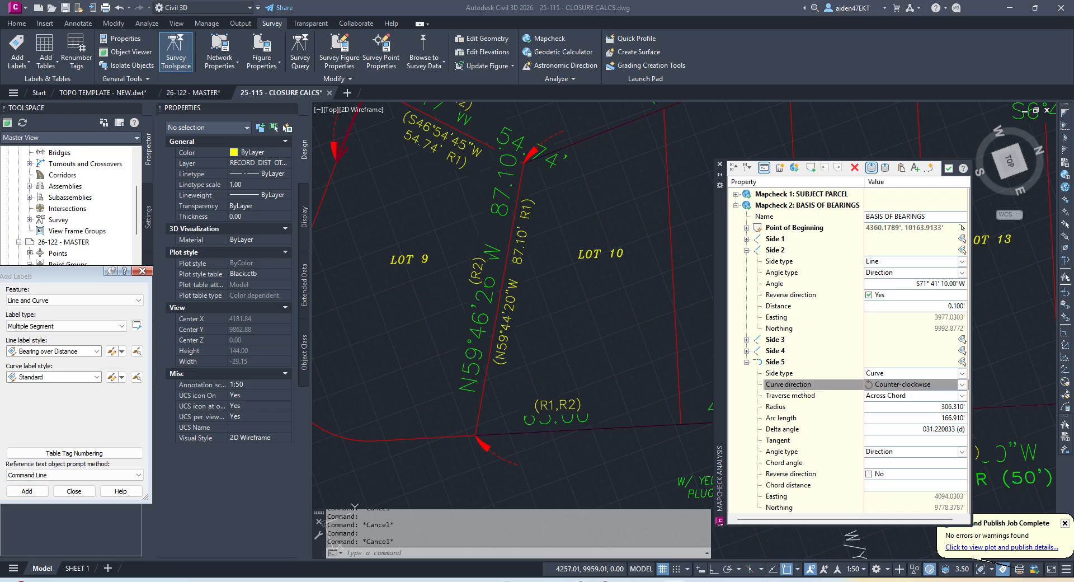
key(alt+Tab)
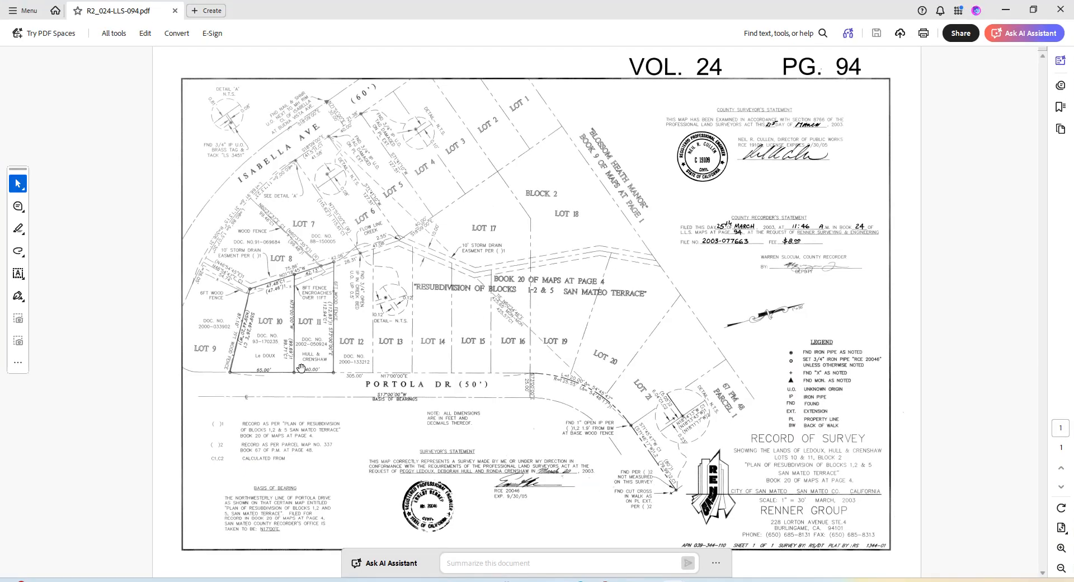
ctrl+scroll(259, 370, up, 3)
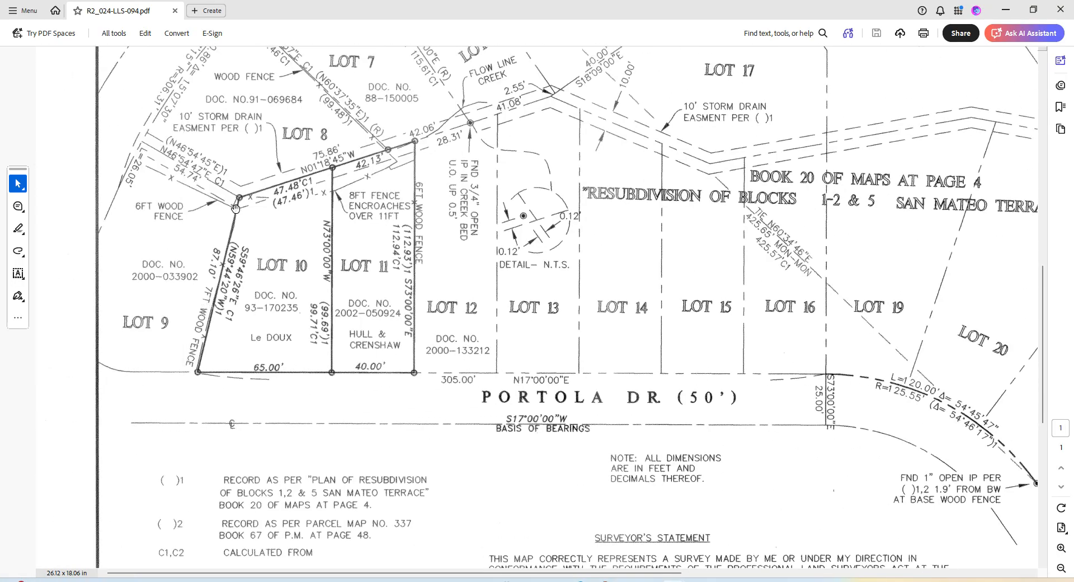
key(alt+Tab)
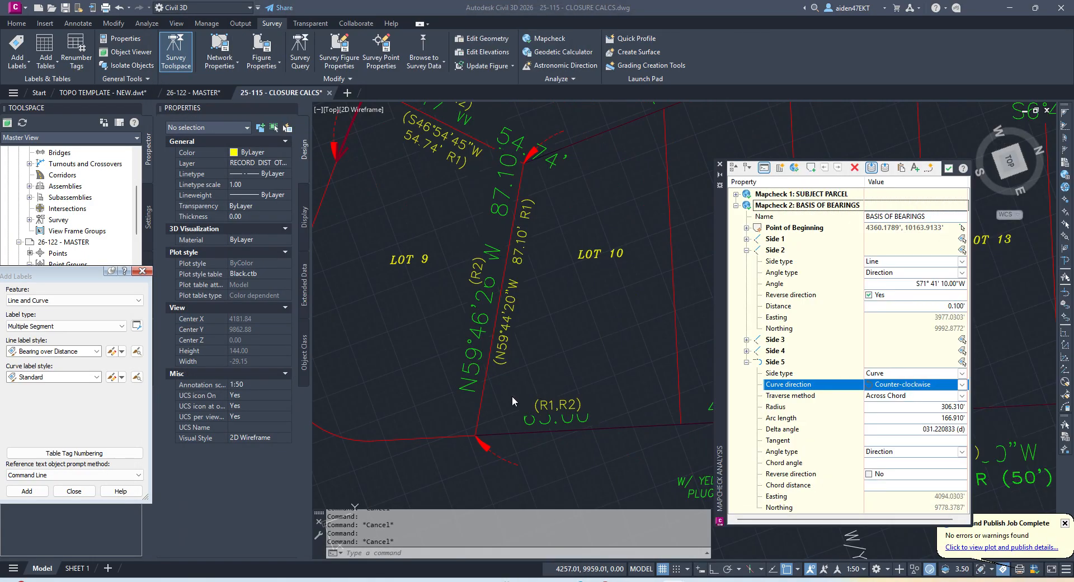
- Examine the Isabelle St arc's geometry properties and its end beside Lot 9
scroll(437, 364, down, 2)
middle_drag(406, 283, 450, 325)
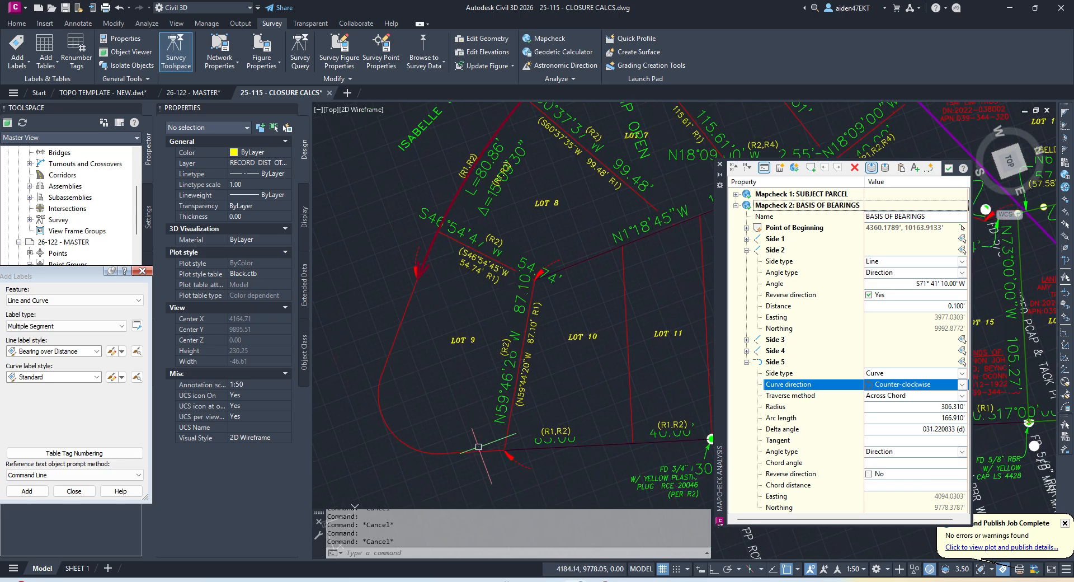
middle_drag(432, 289, 404, 381)
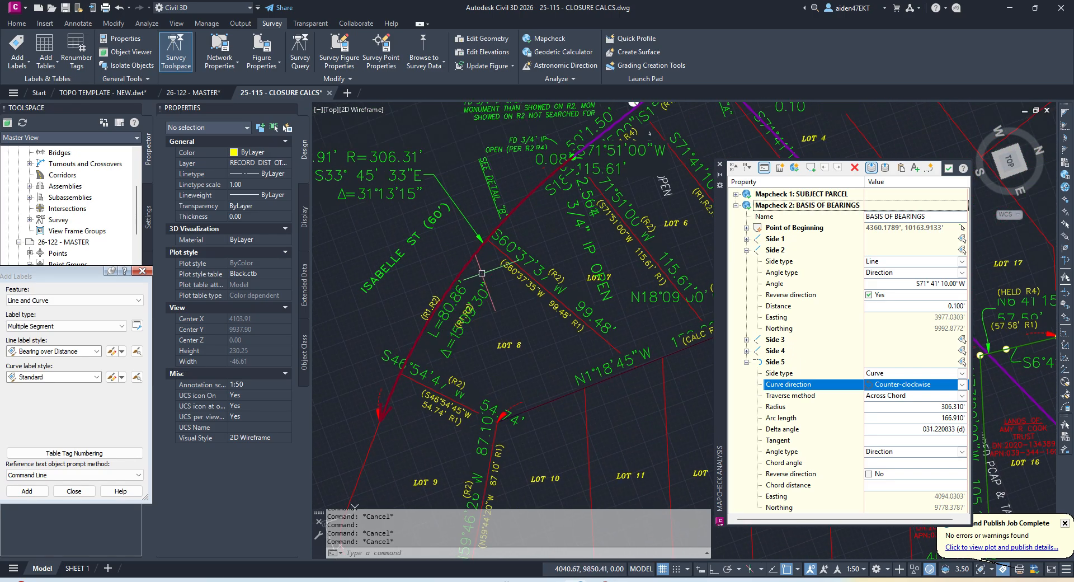
middle_drag(468, 213, 515, 296)
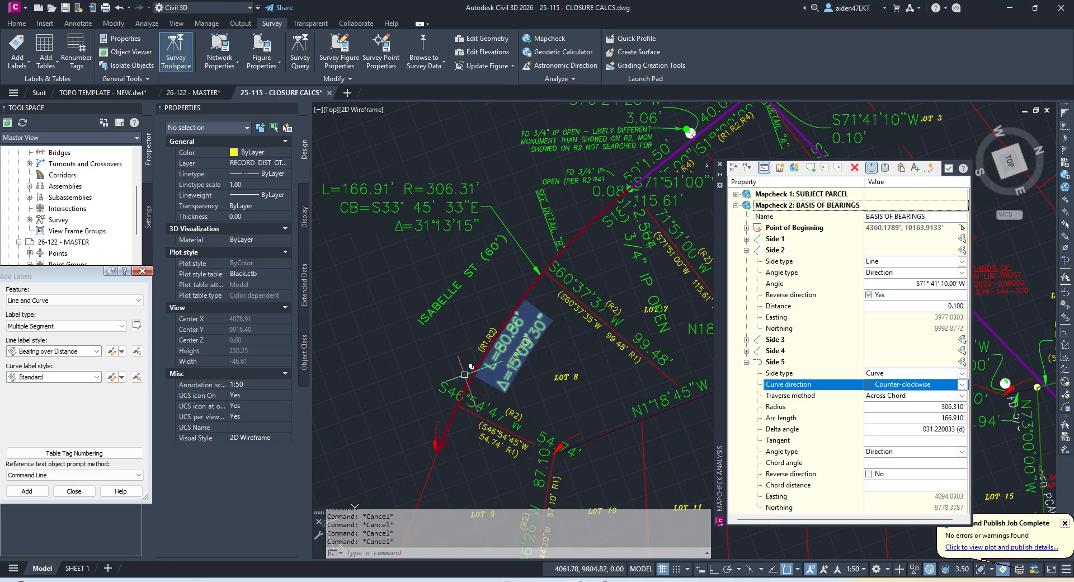
scroll(447, 422, up, 4)
click(481, 396)
scroll(484, 392, down, 3)
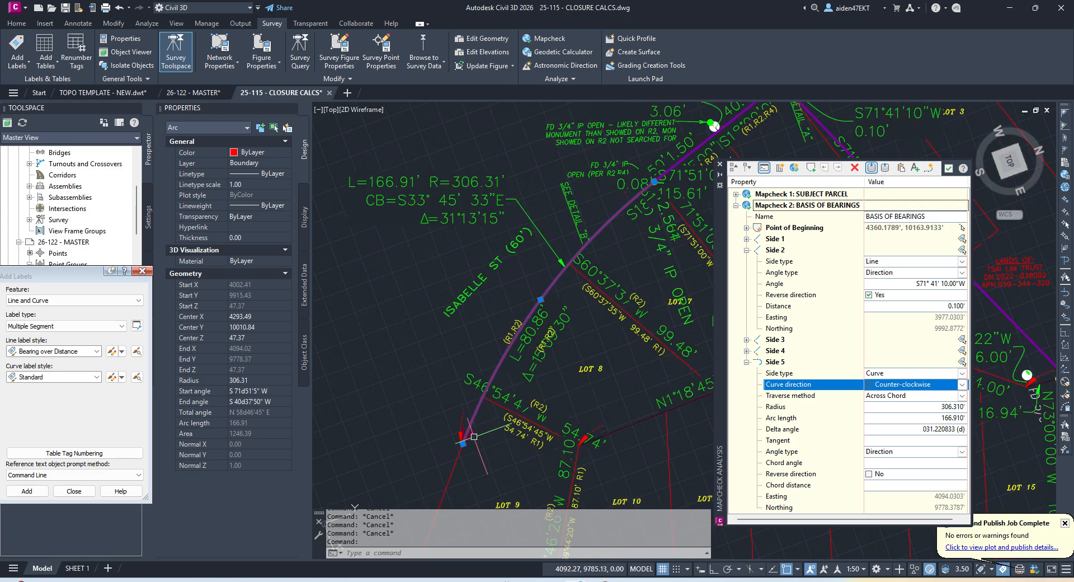
scroll(491, 349, up, 3)
key(Escape)
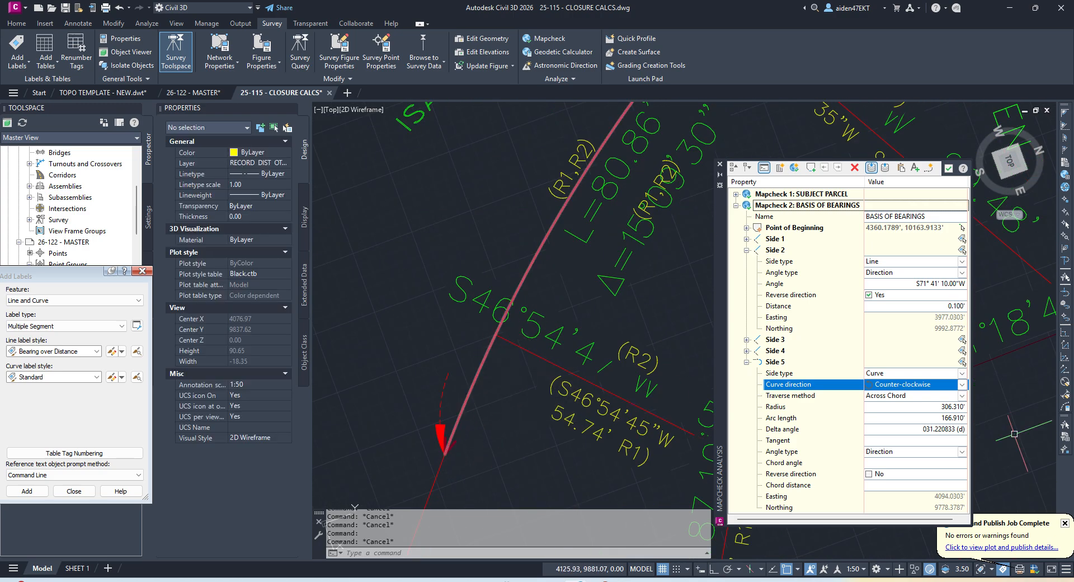
- Check the Isabelle St lot dimensions beside Lots 5 to 9 on the R1 record map image
click(696, 580)
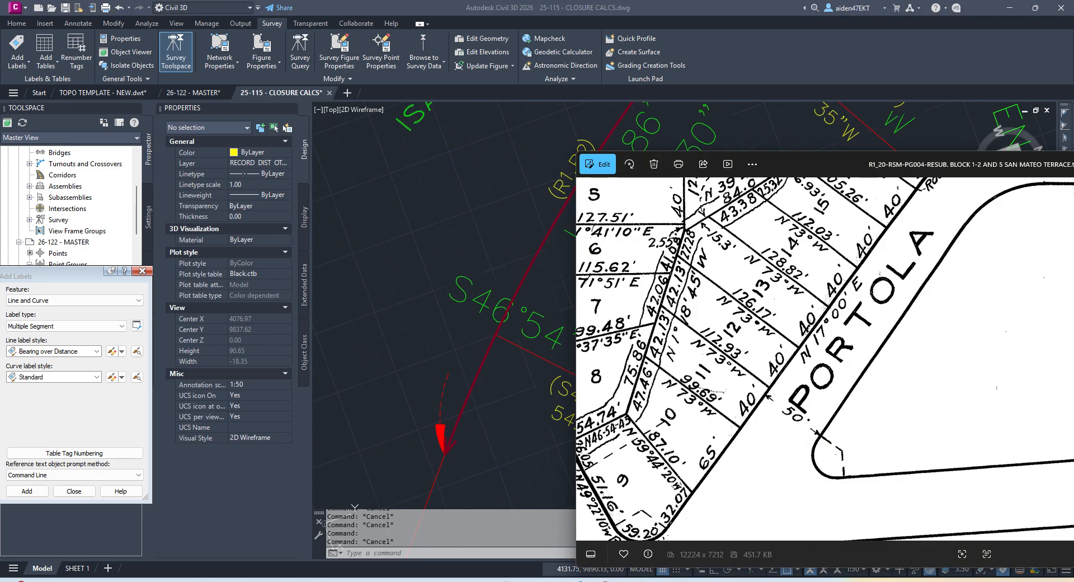
drag(669, 373, 794, 363)
drag(871, 164, 1073, 165)
click(697, 286)
click(680, 262)
key(Escape)
scroll(680, 261, down, 4)
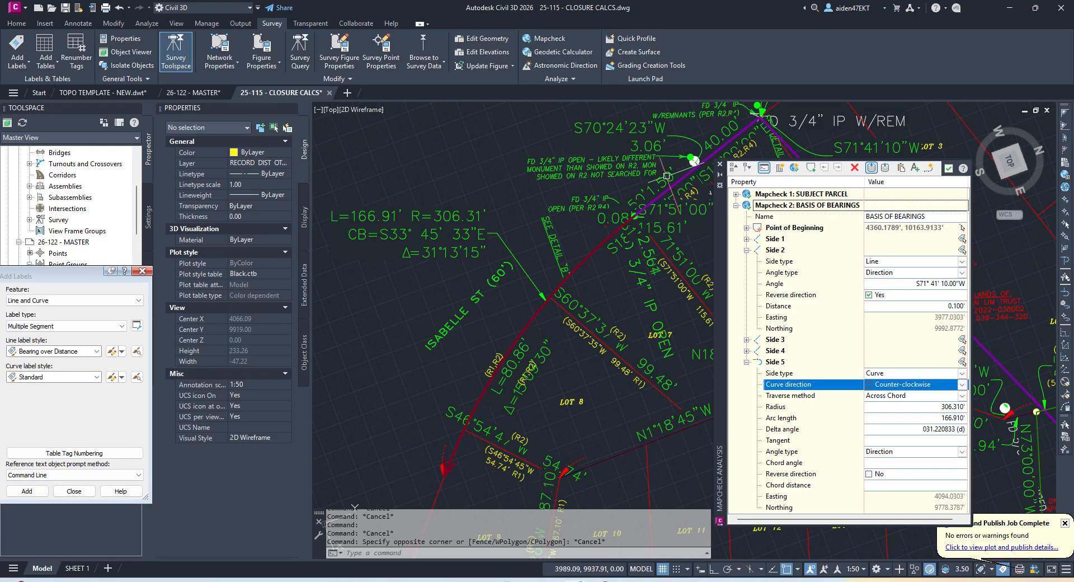
- Shorten the Isabelle St boundary arc so it ends at the corner of the line dividing Lots 8 and 9
middle_drag(492, 339, 554, 179)
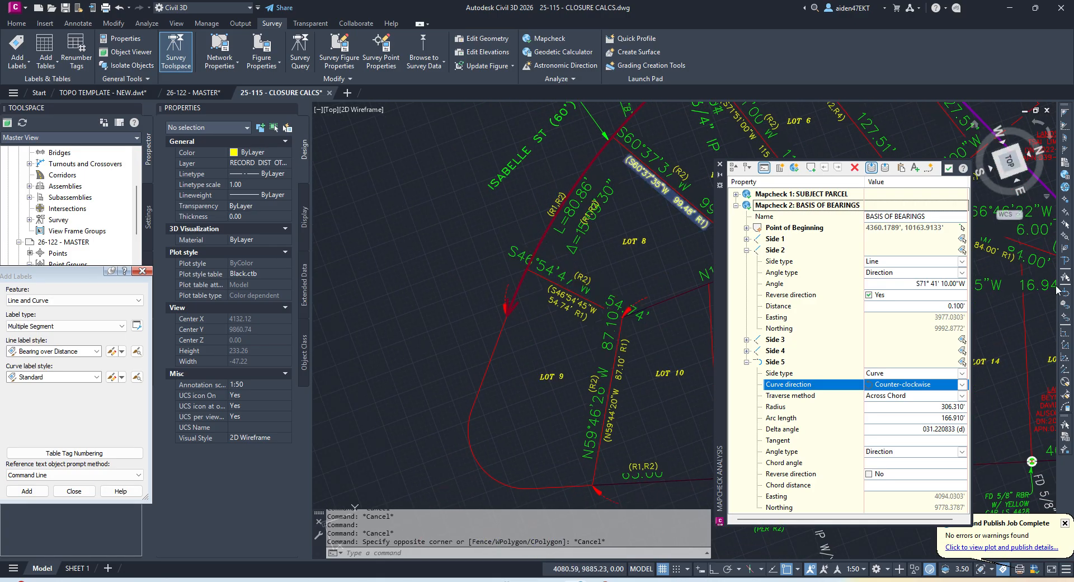
key(Escape)
click(539, 299)
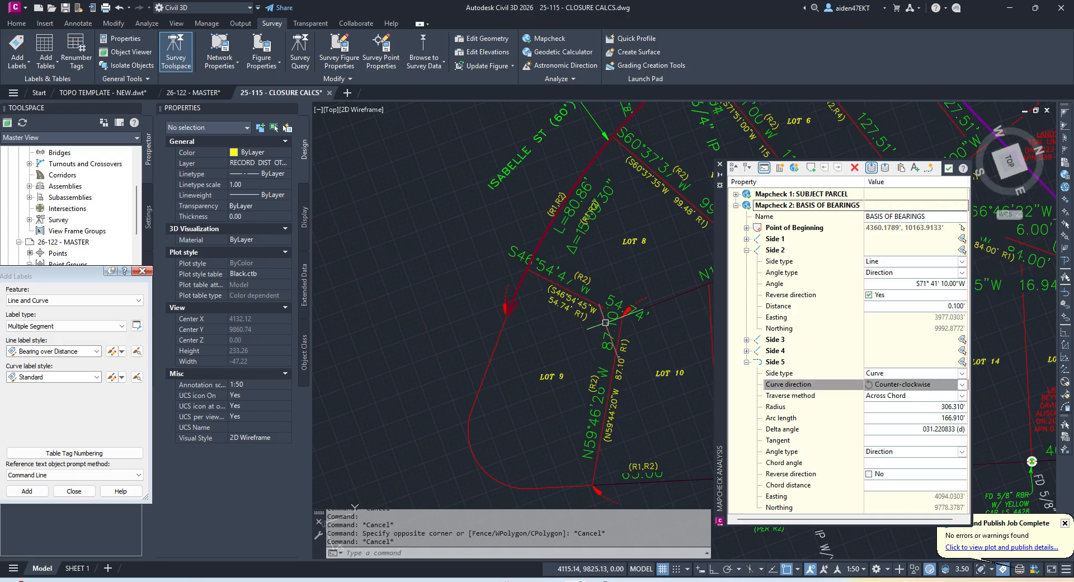
key(Escape)
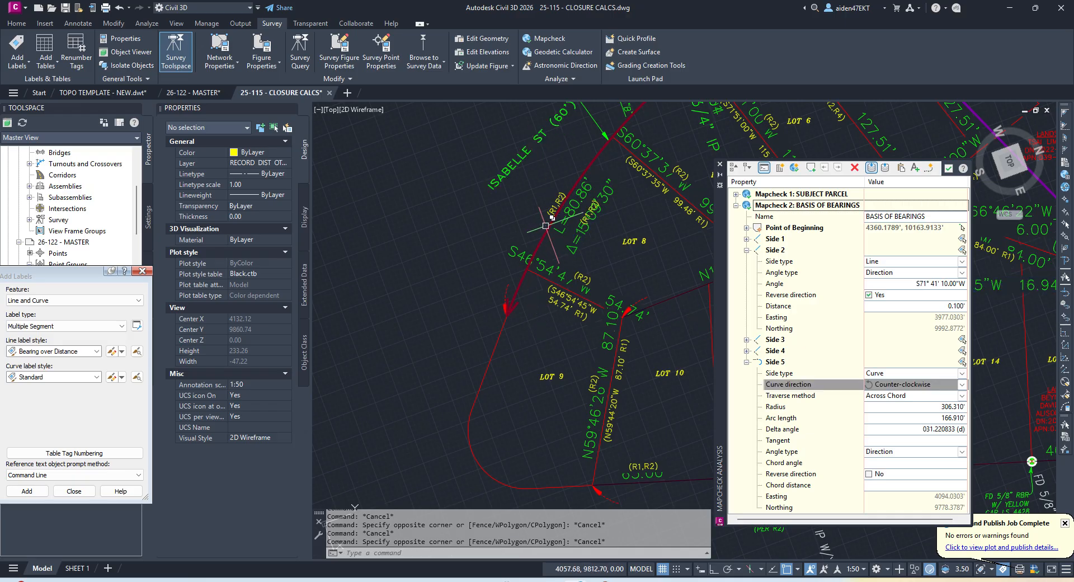
middle_drag(545, 210, 510, 352)
click(485, 225)
key(Escape)
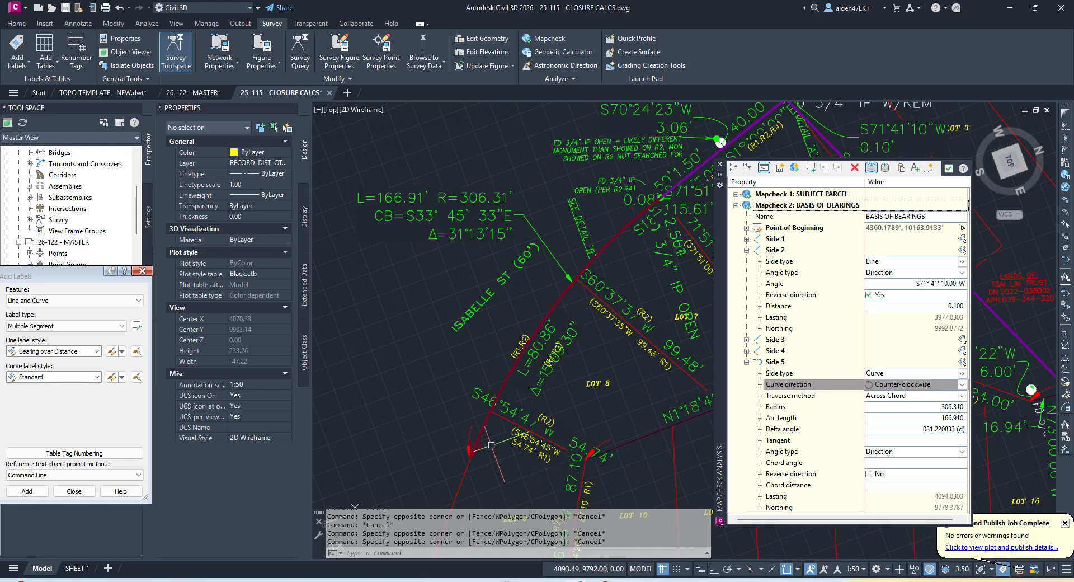
scroll(487, 434, up, 6)
click(459, 404)
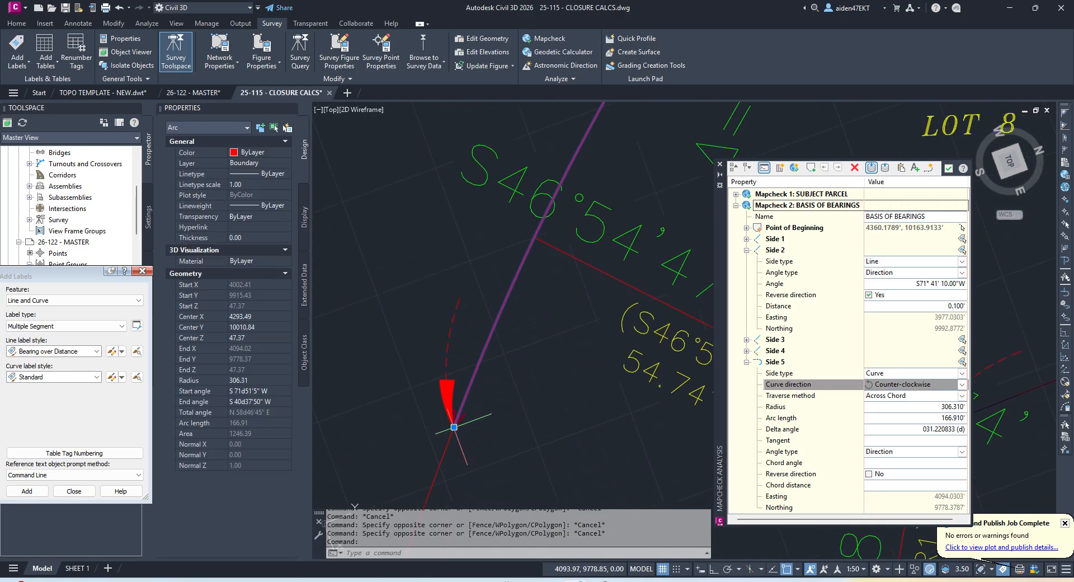
mouse_move(454, 427)
click(483, 459)
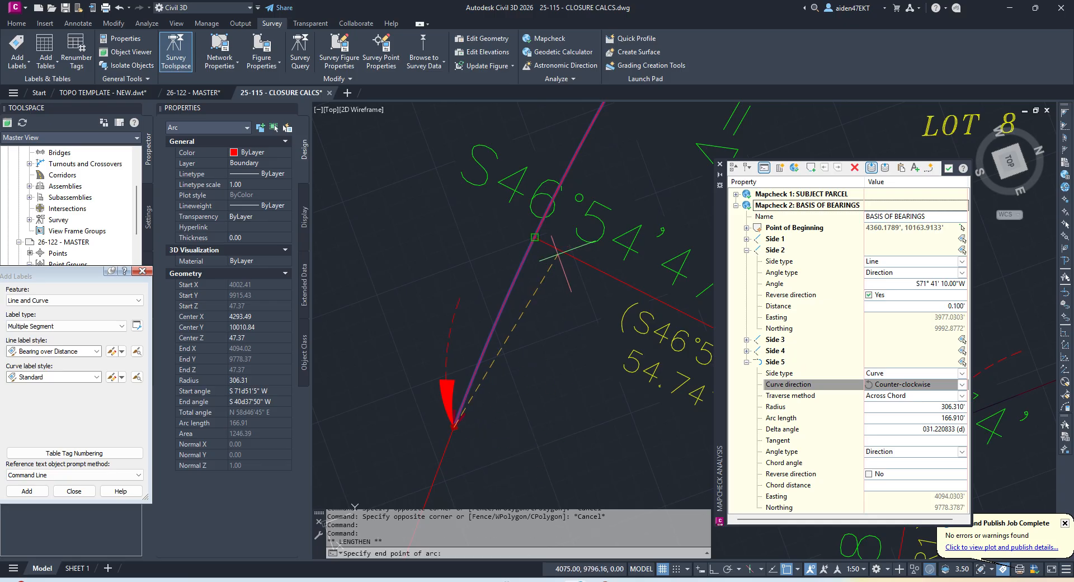
key(Escape)
key(Escape)
- Delete Side 5 from the BASIS OF BEARINGS mapcheck
click(803, 386)
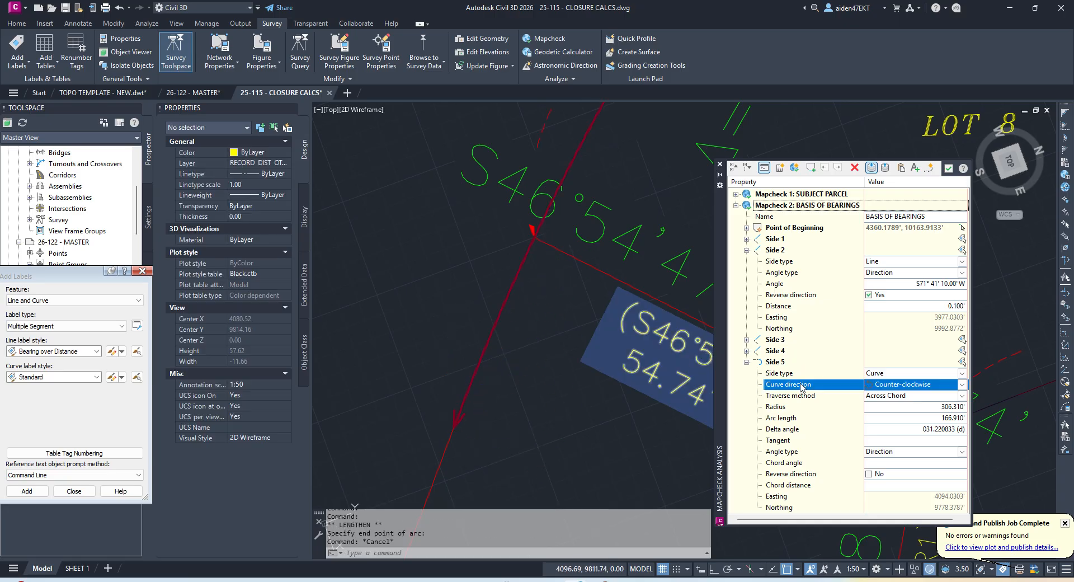
click(798, 376)
click(782, 364)
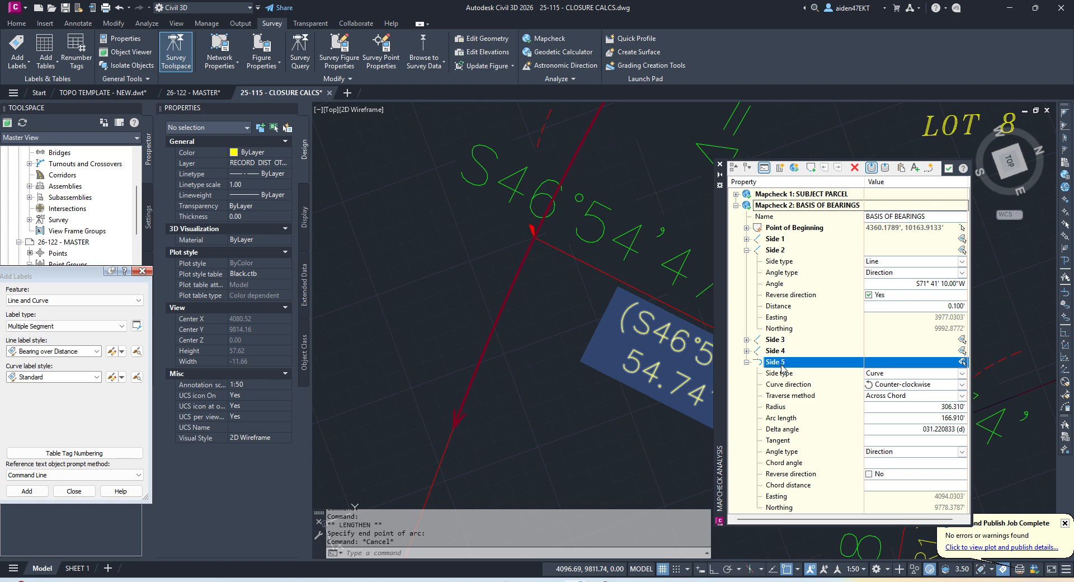
click(854, 167)
scroll(508, 330, down, 5)
click(508, 330)
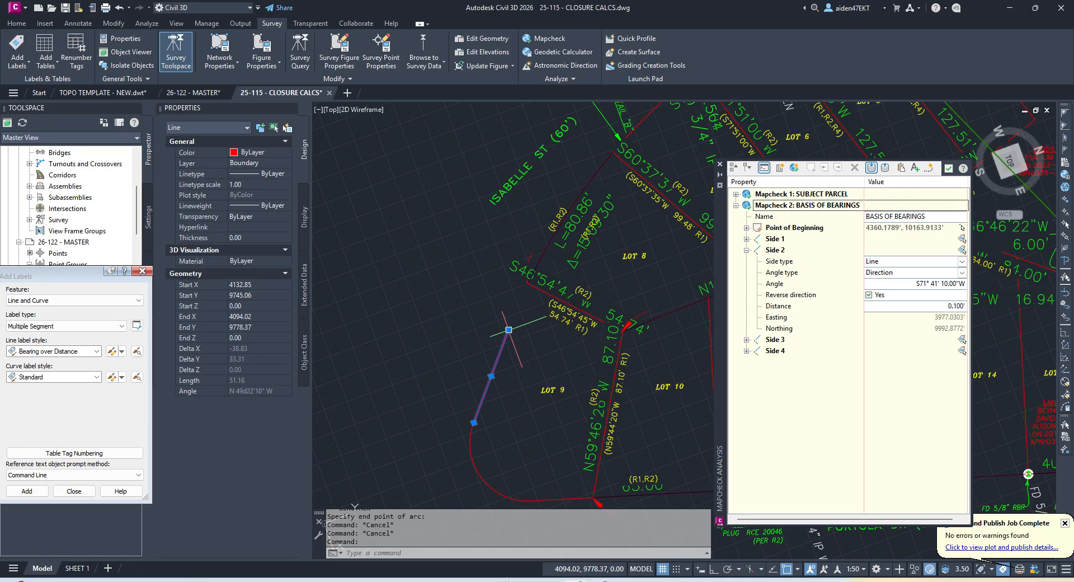
key(Escape)
scroll(528, 303, up, 3)
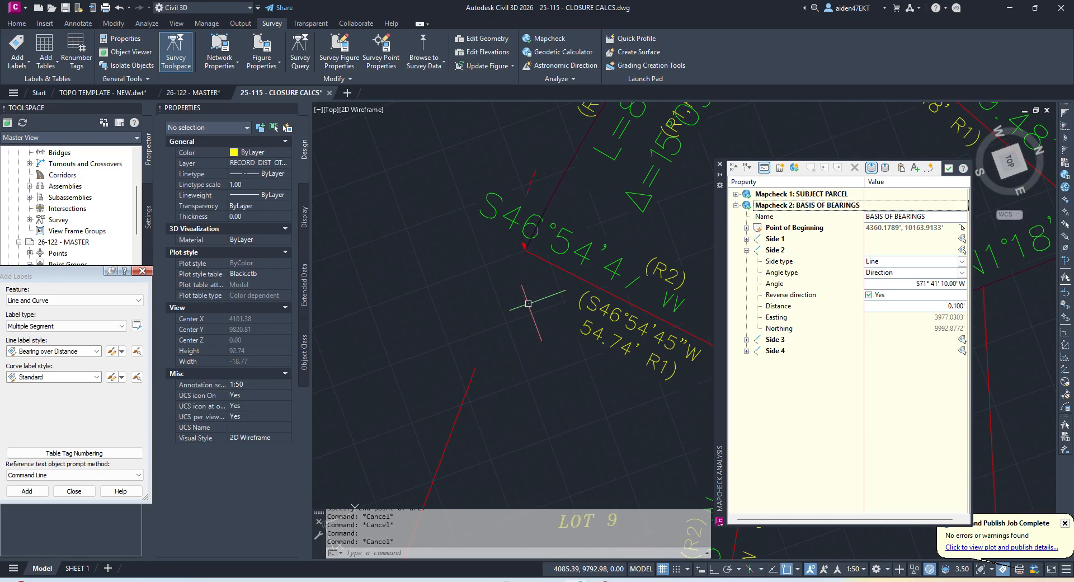
text(arc)
key(Return)
click(527, 251)
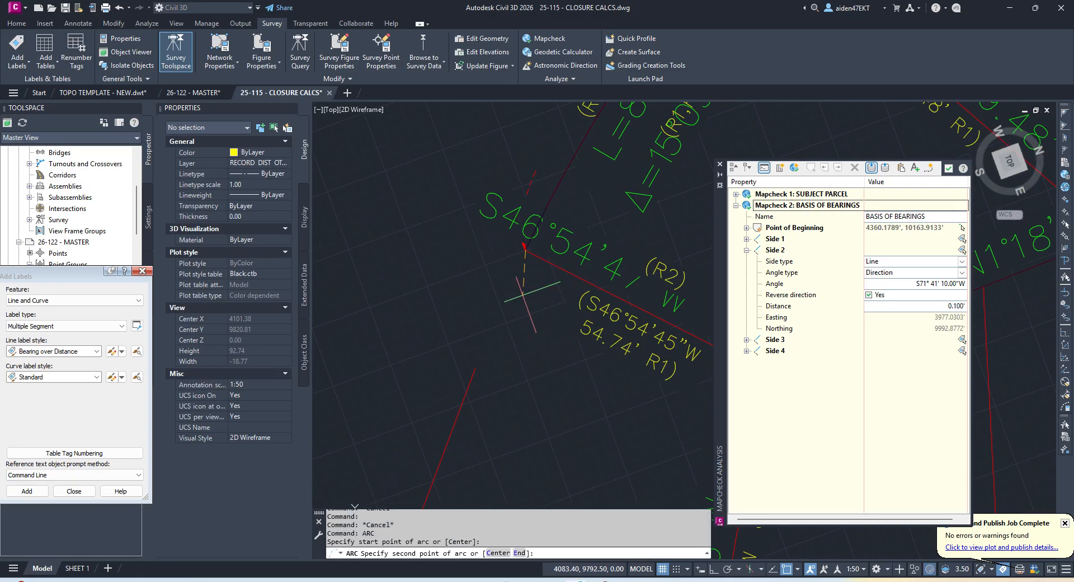
key(Escape)
key(Escape)
- Draw a three-point arc over the Isabelle St curve from the Lot 7/8 corner to the Lot 8/9 corner
key(Return)
scroll(464, 359, down, 2)
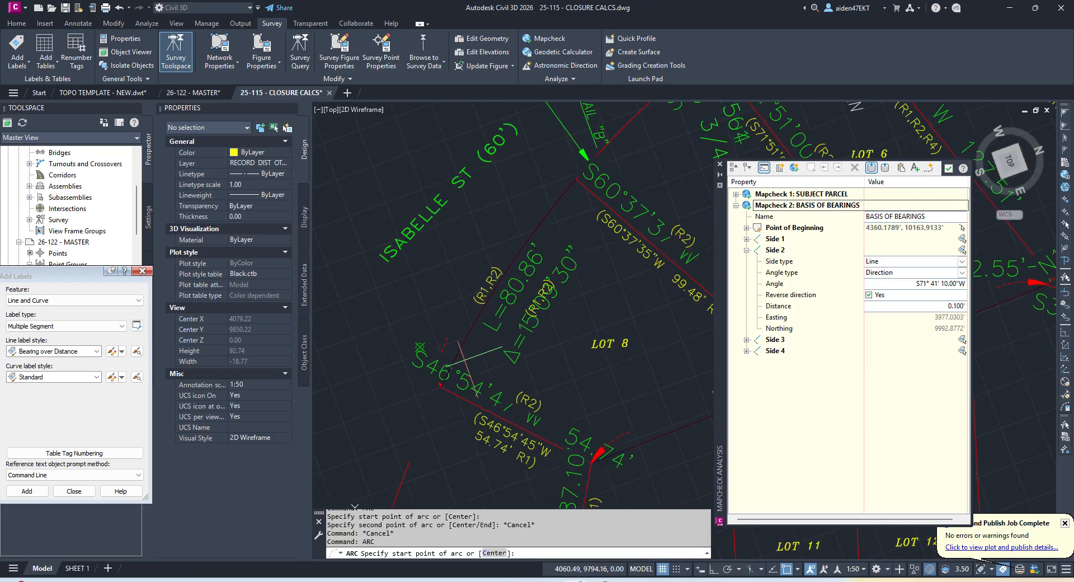
scroll(521, 259, up, 2)
click(572, 246)
shift+right_click(515, 268)
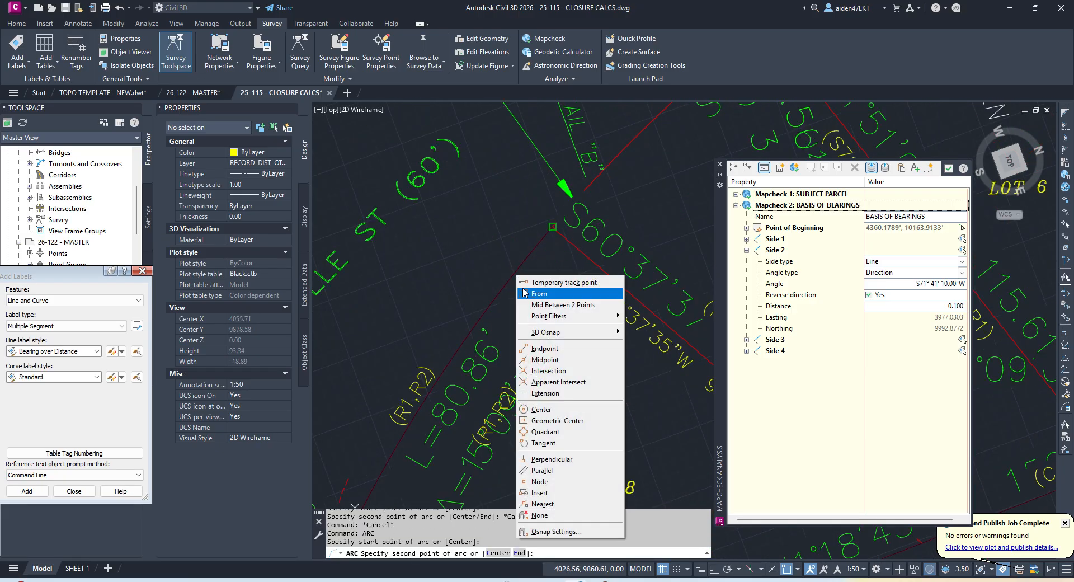
click(551, 495)
scroll(497, 294, down, 2)
scroll(515, 288, up, 2)
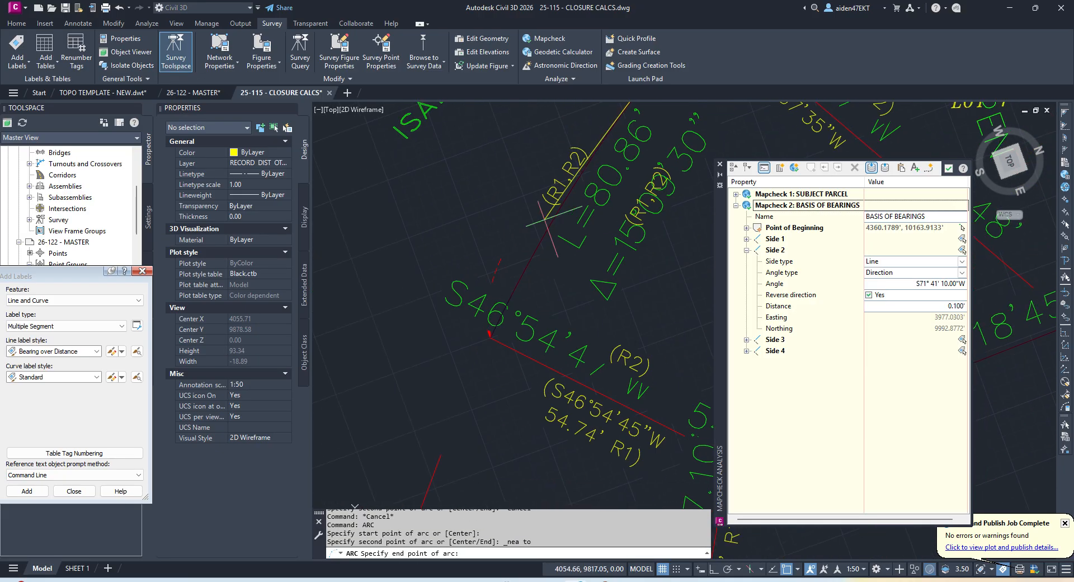
click(519, 283)
key(Escape)
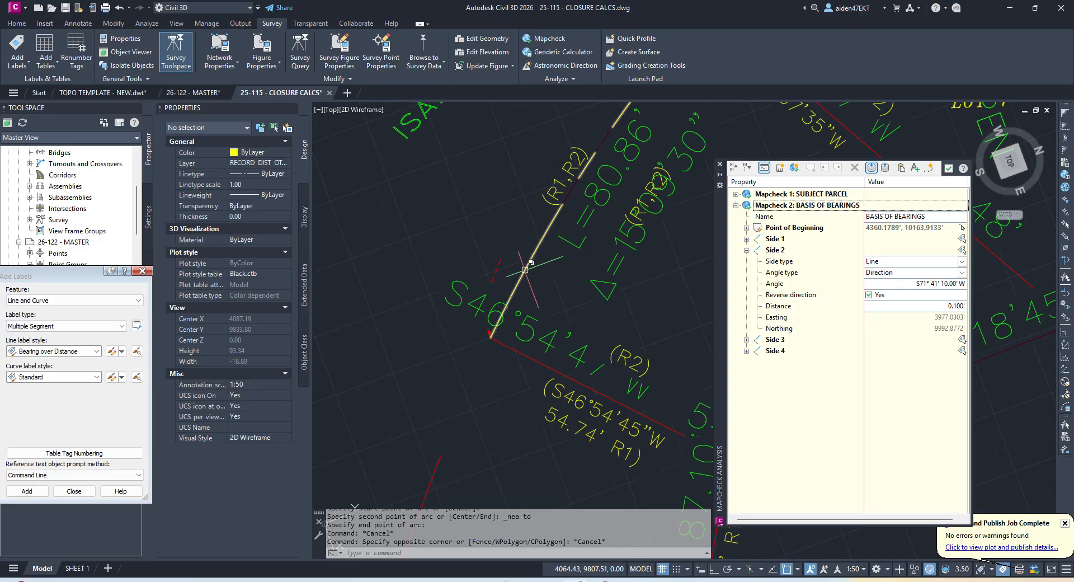
- Lengthen the new arc to the red boundary line beside Lot 9 and bring its other end to the Lot 8/9 corner
click(481, 334)
click(490, 337)
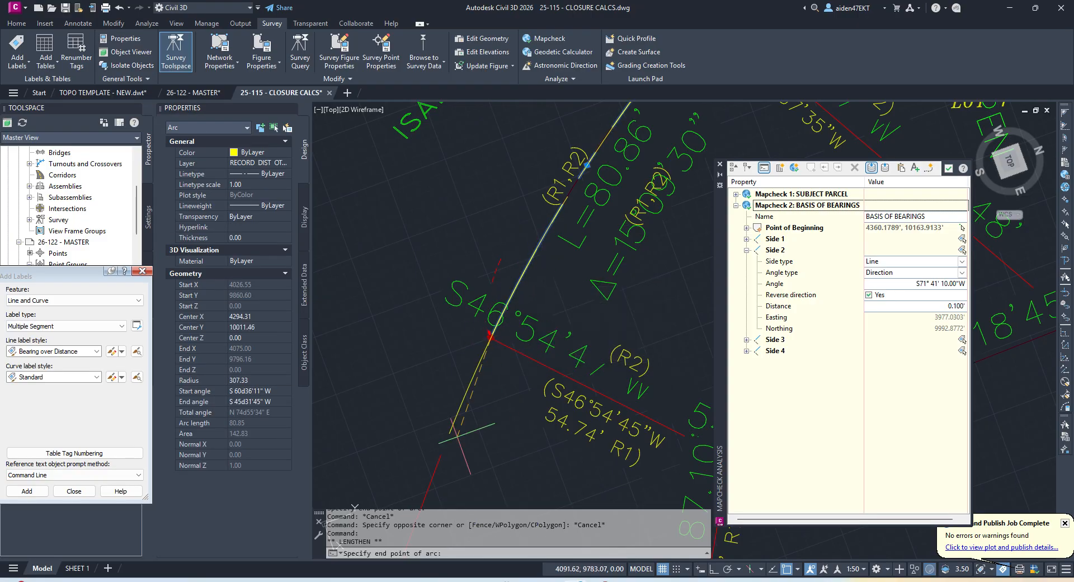
key(Escape)
click(531, 257)
scroll(534, 252, down, 1)
middle_drag(564, 222, 495, 350)
scroll(531, 279, up, 1)
mouse_move(609, 169)
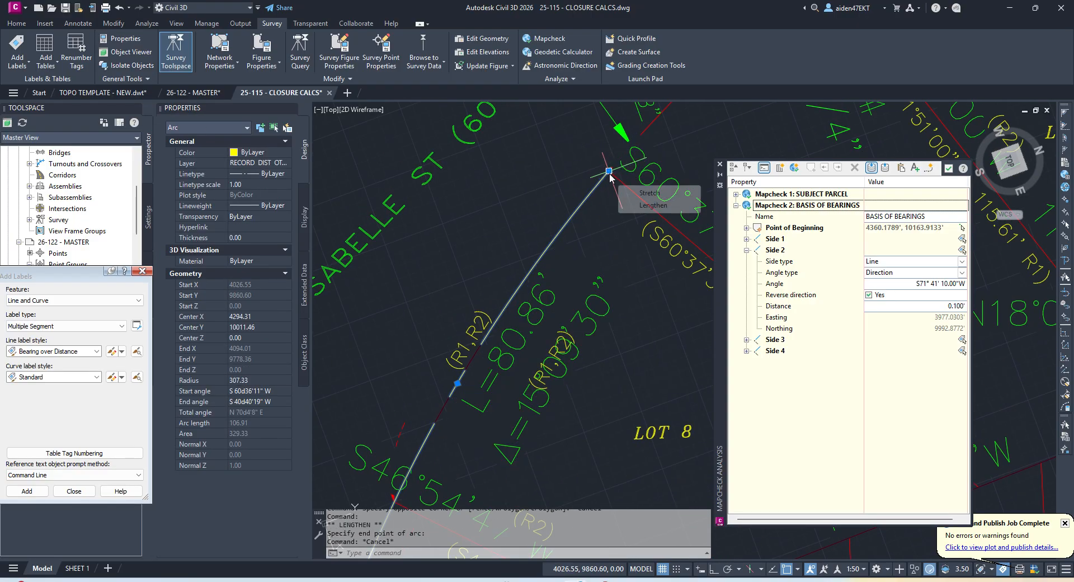
click(649, 209)
middle_drag(458, 383, 644, 128)
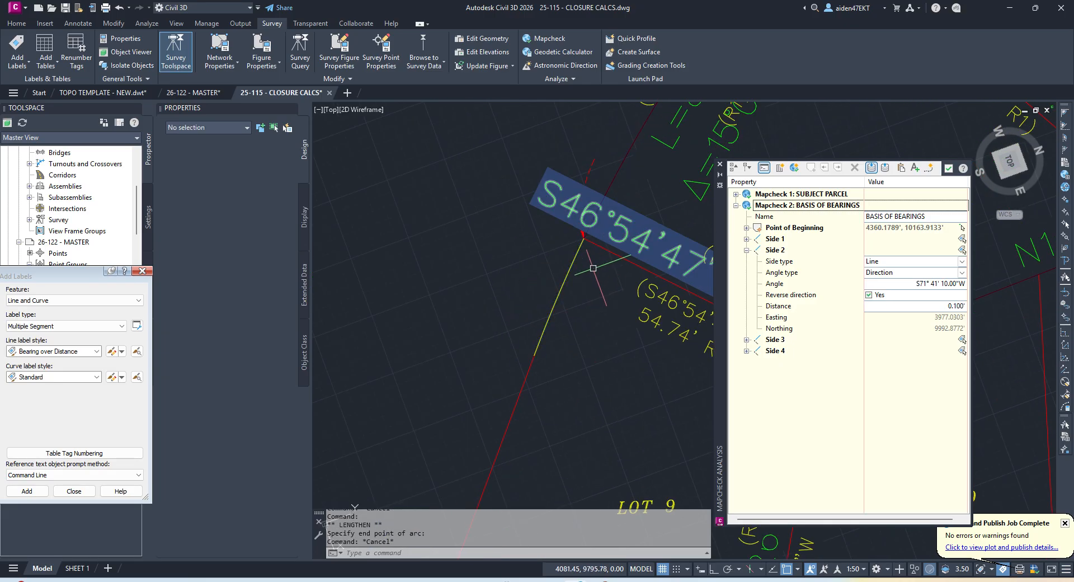
- Match the short arc's properties to the red line dividing Lots 8 and 9
key(Escape)
text(MA)
key(Return)
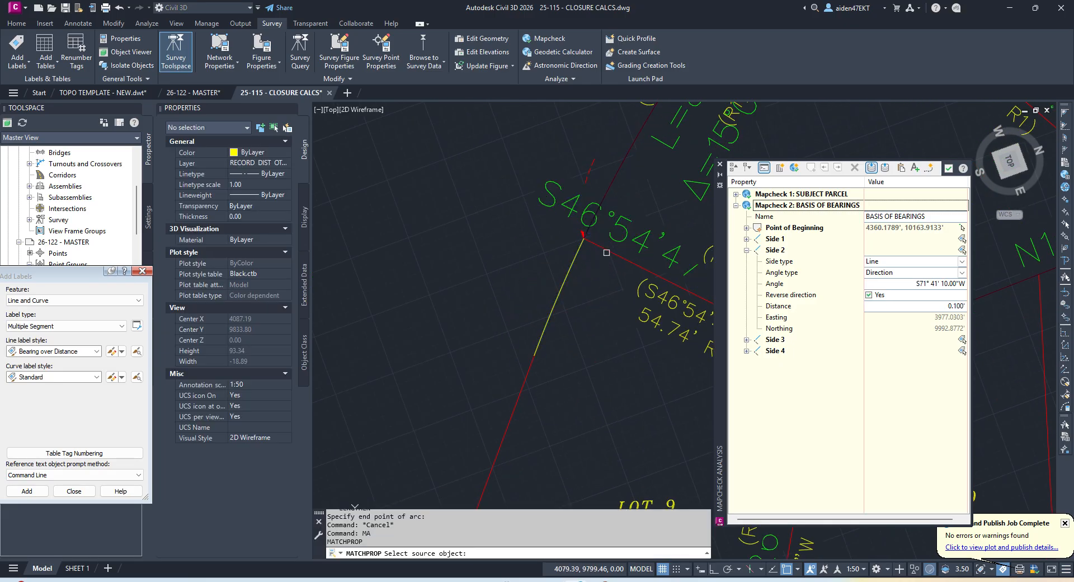
click(606, 252)
key(Escape)
- Check the arc length of the short arc beside Lot 9 and the Isabelle St arc adjoining it
click(566, 279)
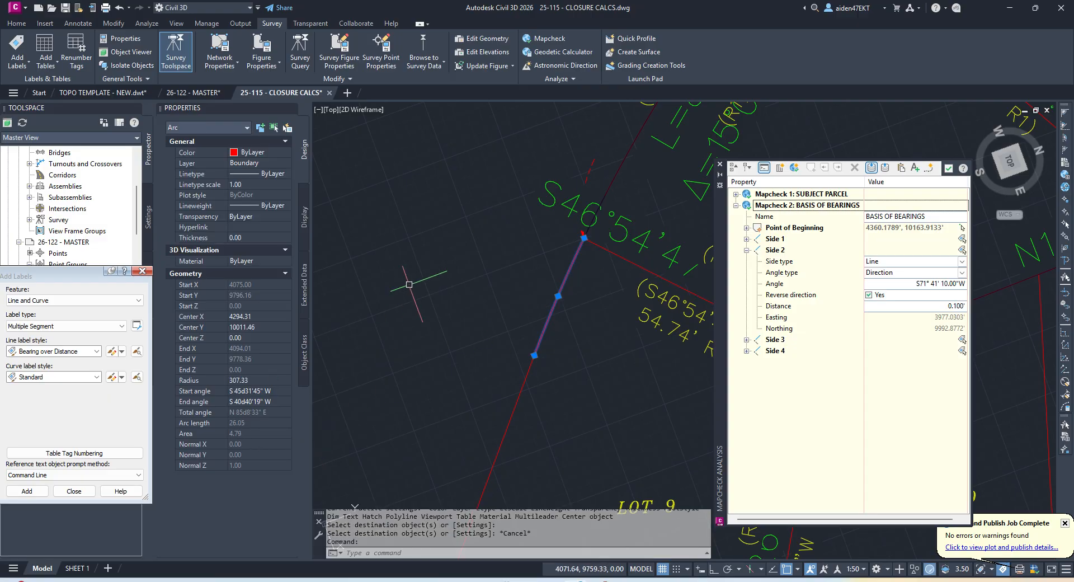
scroll(408, 284, down, 2)
key(Escape)
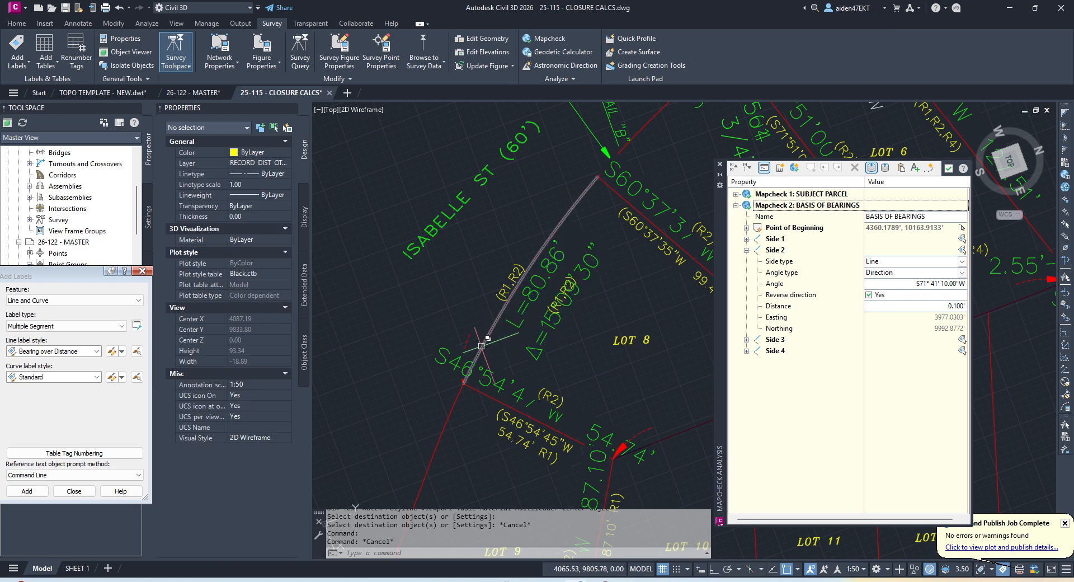
click(481, 345)
key(Escape)
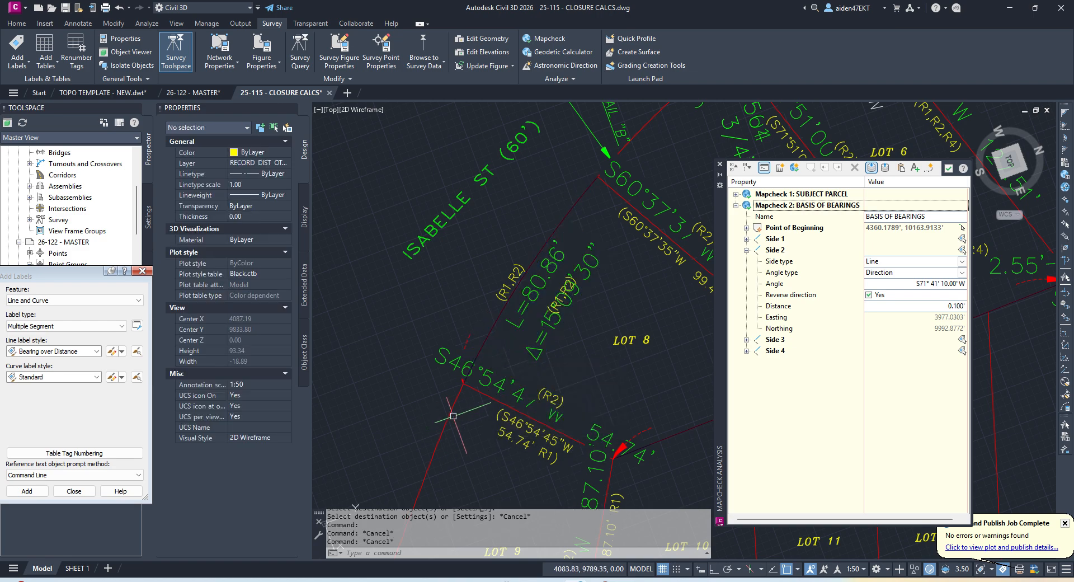
- Erase the short arc beside Lot 9 and redraw it as a curve from the red Isabelle St arc's end, radius -306.31 and length 26.05
click(452, 408)
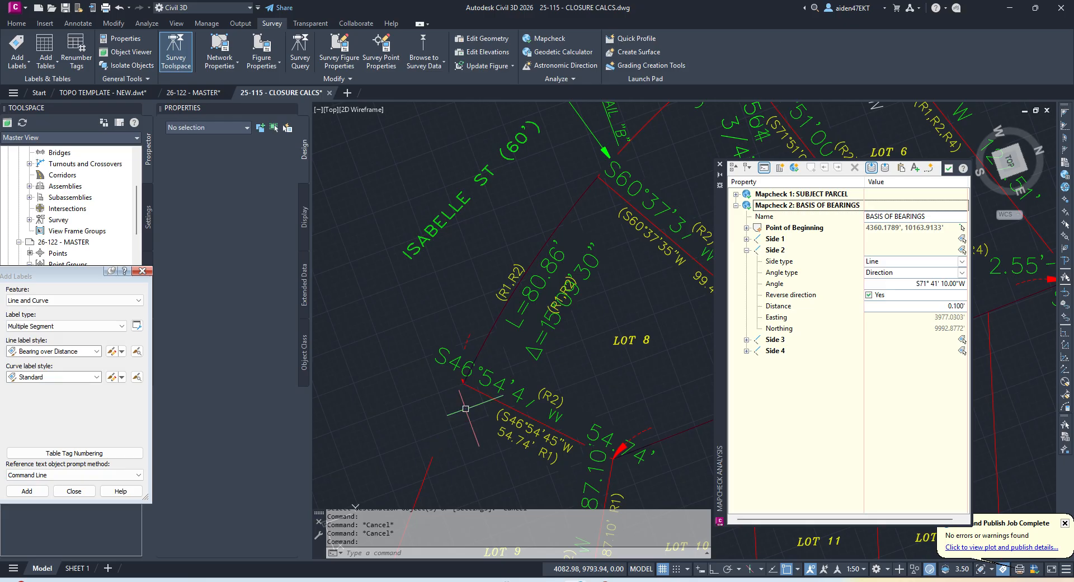
key(Delete)
text(v)
key(Return)
scroll(464, 389, up, 4)
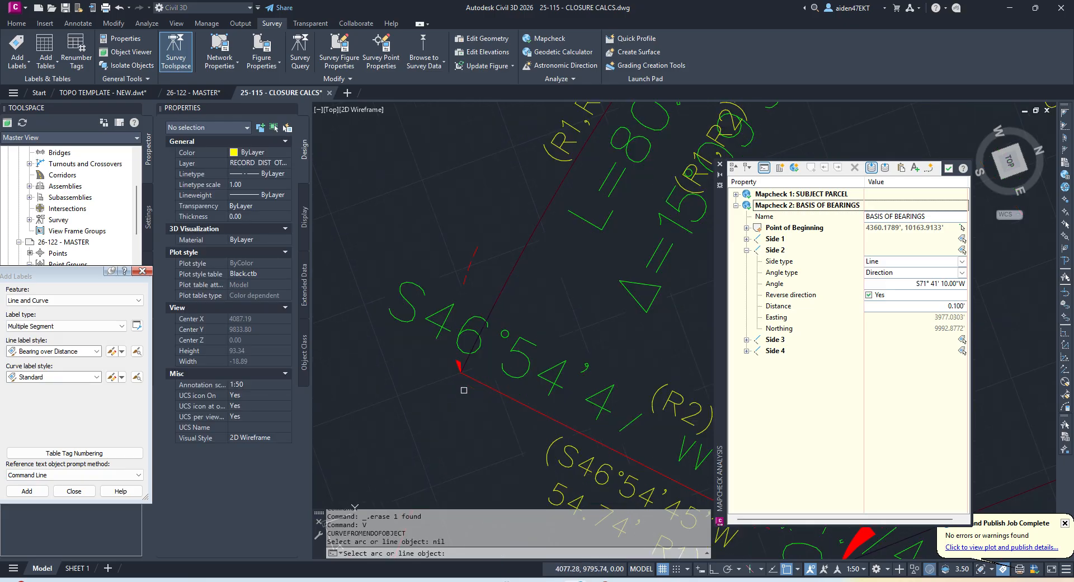
scroll(464, 390, up, 3)
click(467, 342)
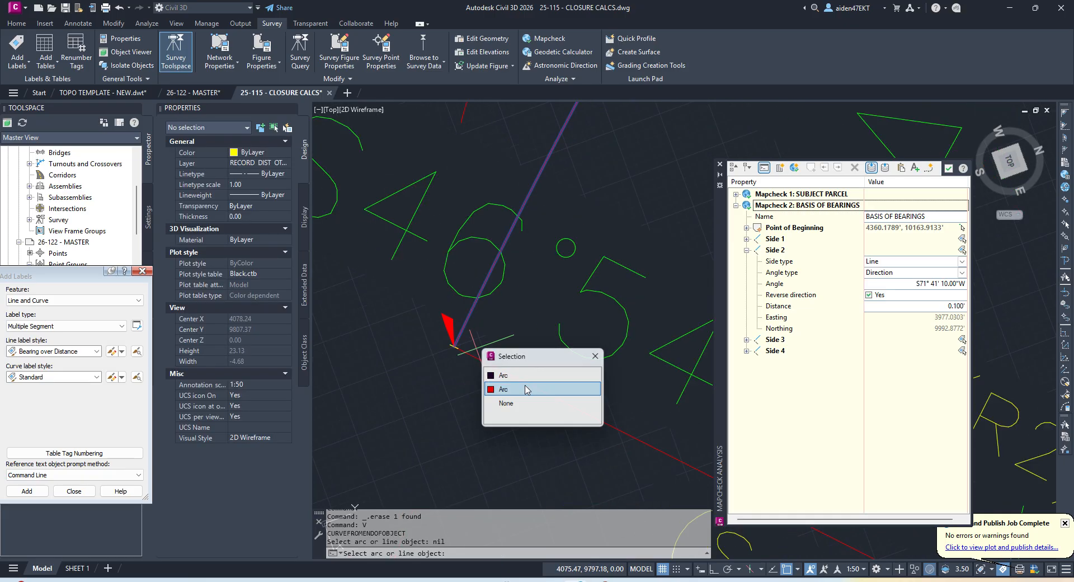
click(525, 389)
scroll(448, 397, up, 3)
text(R)
key(Return)
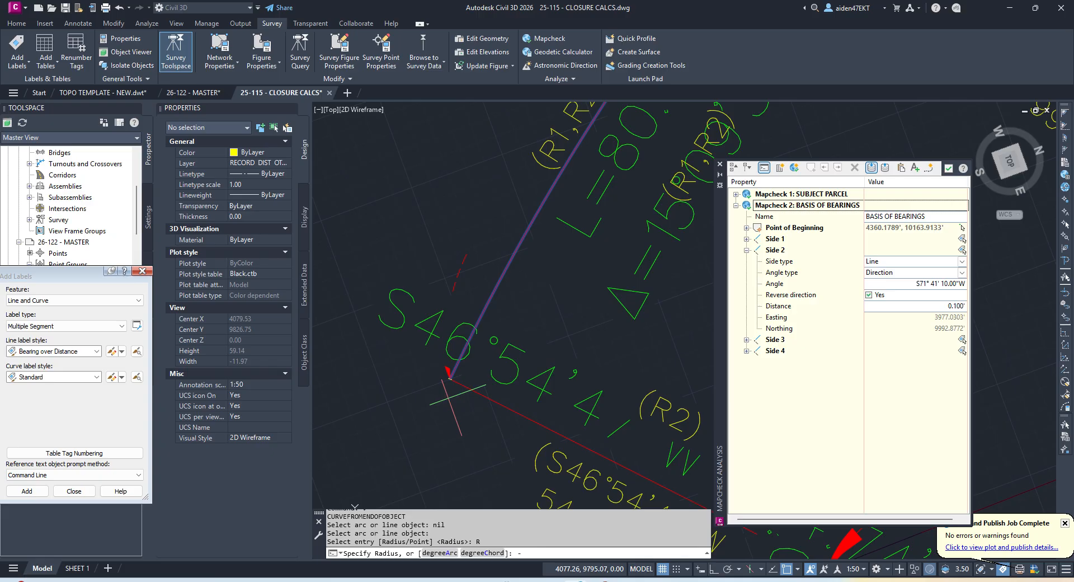
text(-306.31)
key(Return)
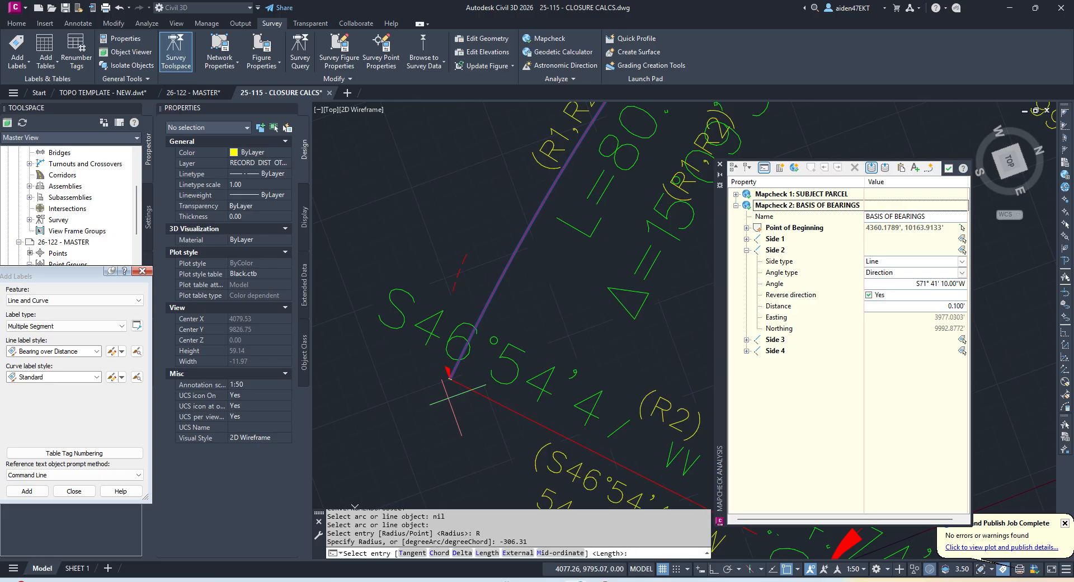
key(Return)
text(26.05)
key(Return)
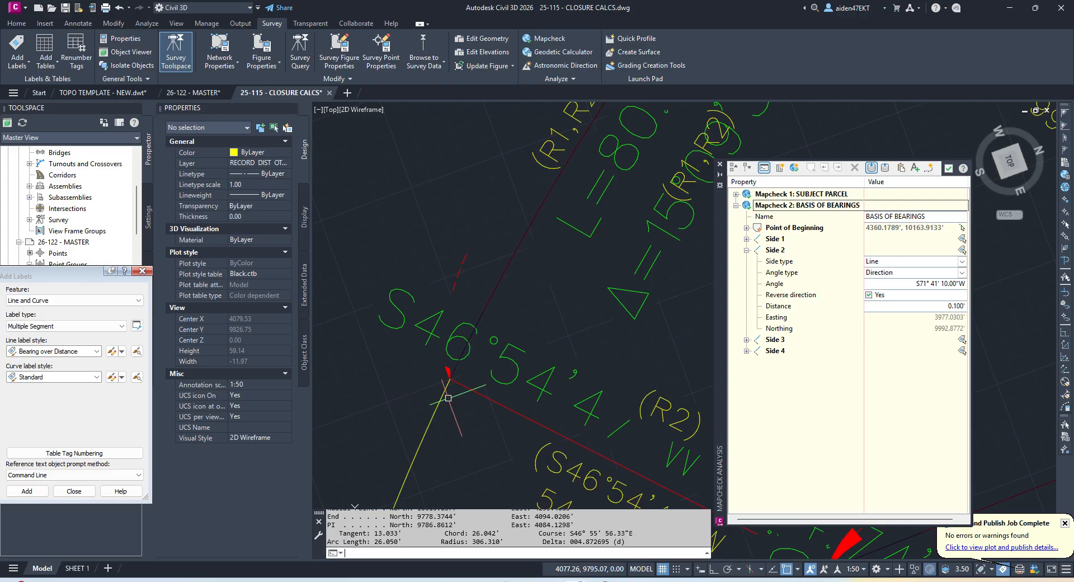
key(Escape)
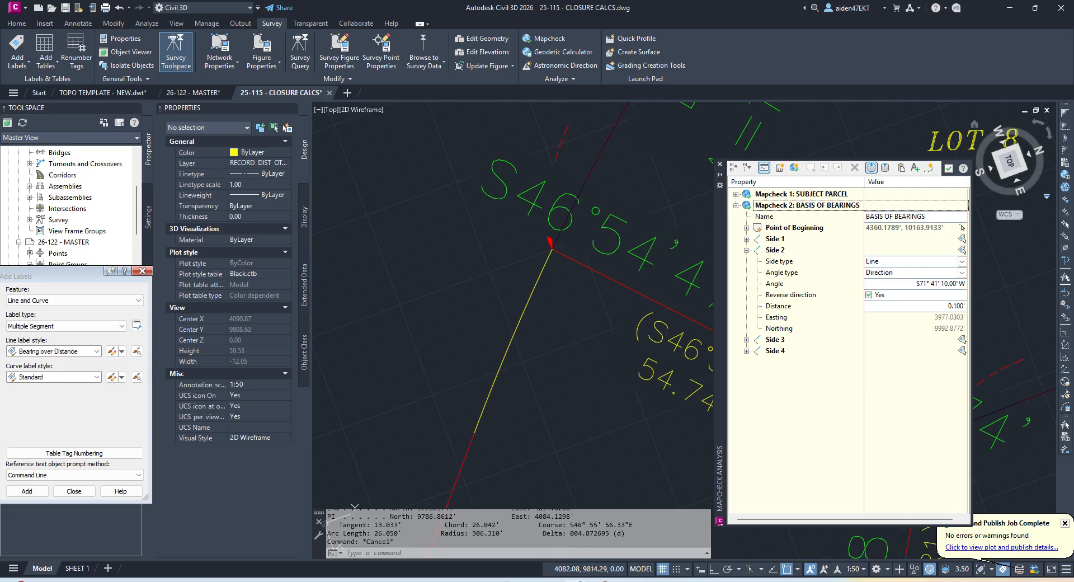
- Match the redrawn arc's properties to the red line dividing Lots 8 and 9
click(561, 325)
key(Escape)
key(Escape)
click(565, 295)
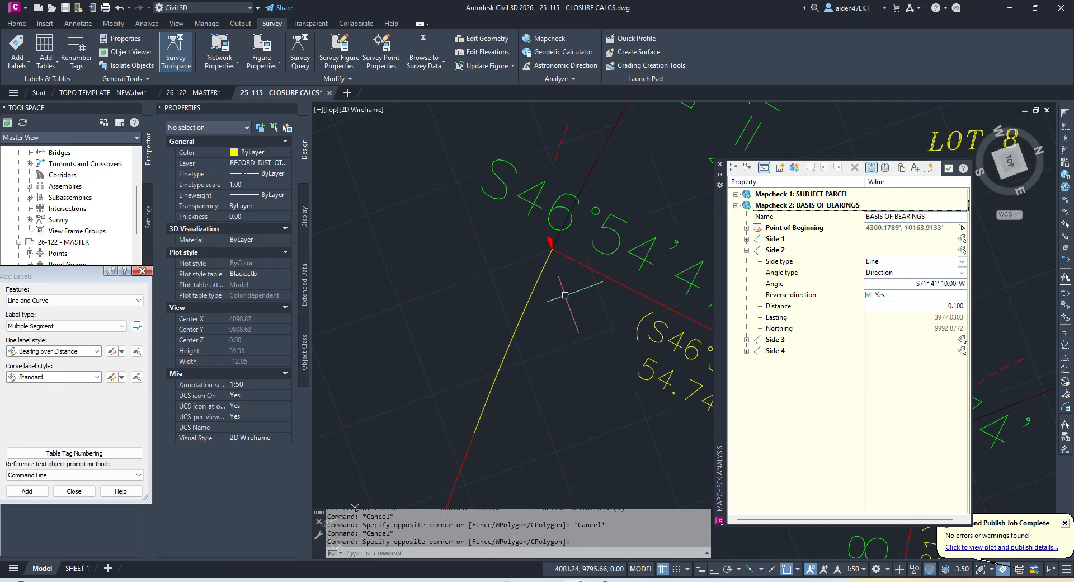
text(MA)
key(Return)
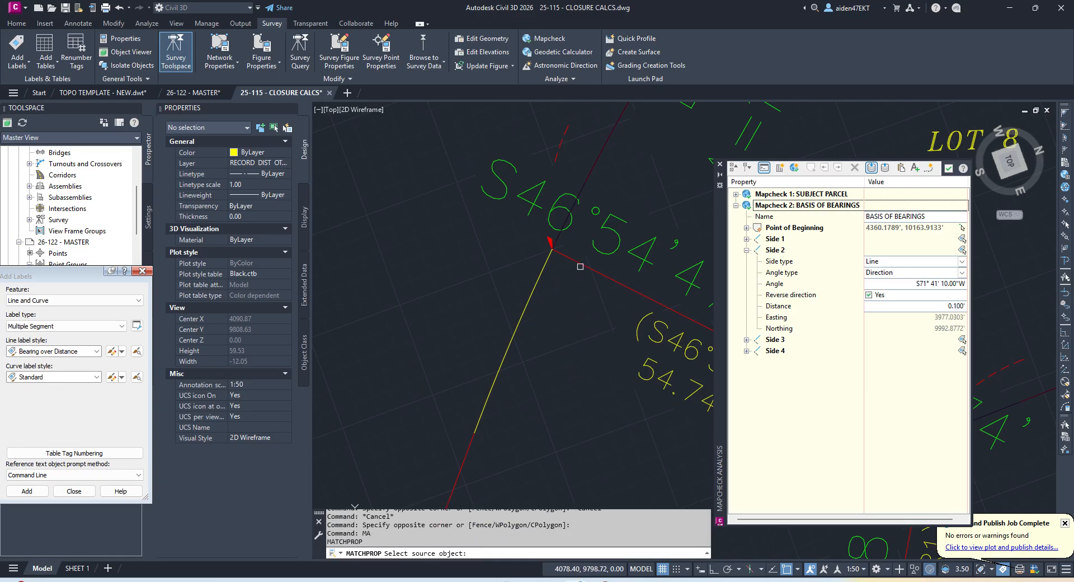
click(580, 265)
click(535, 290)
key(Escape)
scroll(448, 437, down, 5)
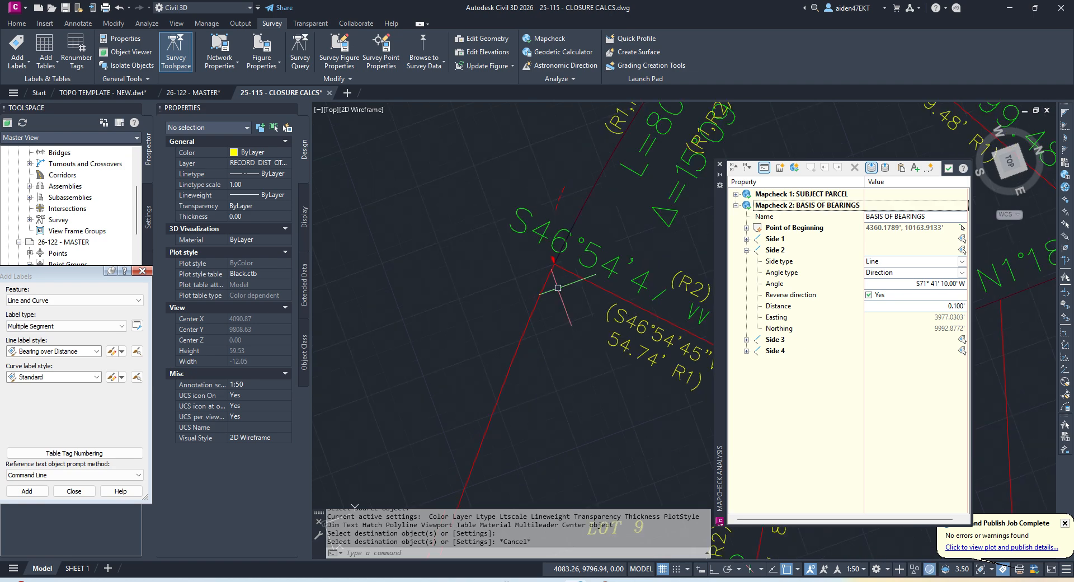
- Save the drawing and check the redrawn arc's geometry properties beside Lot 9
key(ctrl+s)
click(465, 407)
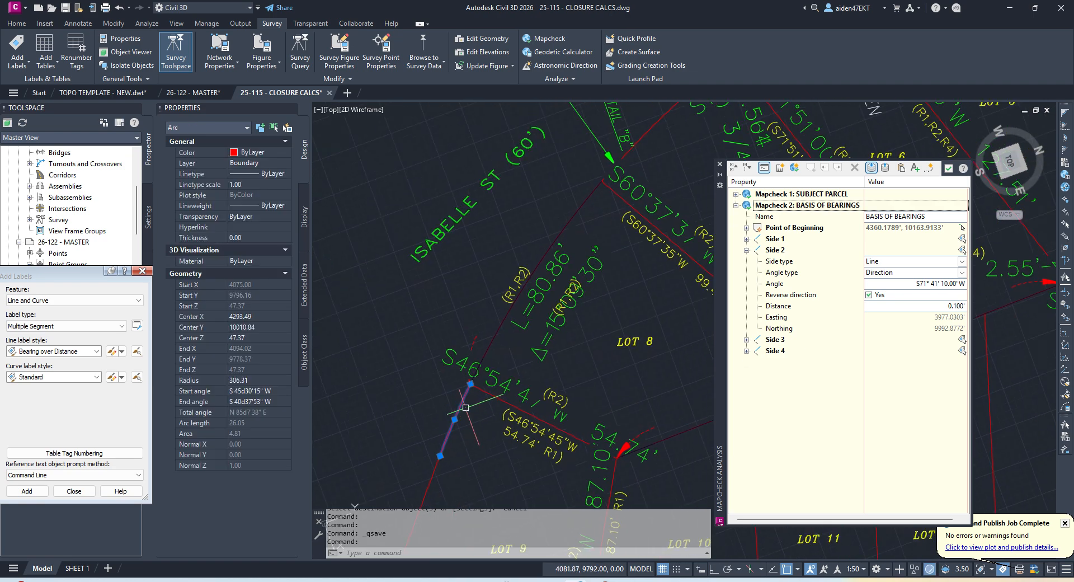
key(Escape)
scroll(503, 331, up, 2)
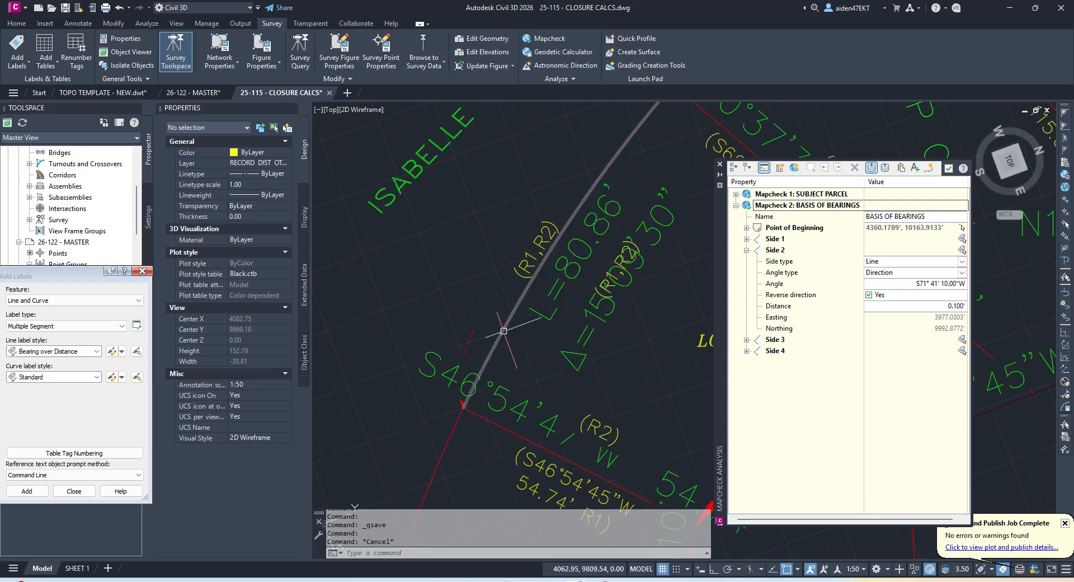
scroll(504, 330, down, 2)
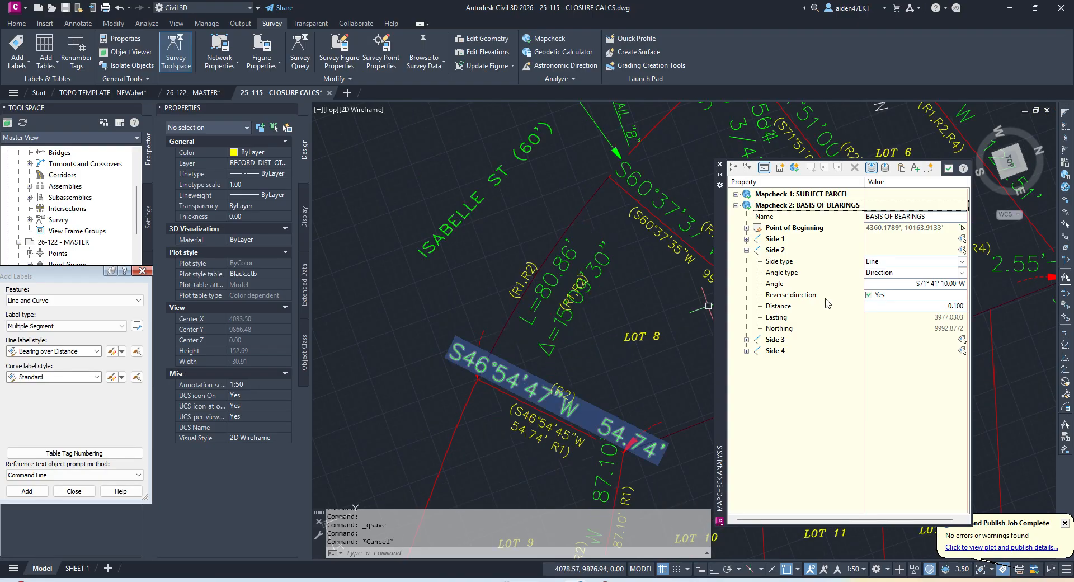
- Add the L=140.86' R=306.31' curve label after Side 4 of the BASIS OF BEARINGS mapcheck and set its direction to Counter-clockwise
click(782, 355)
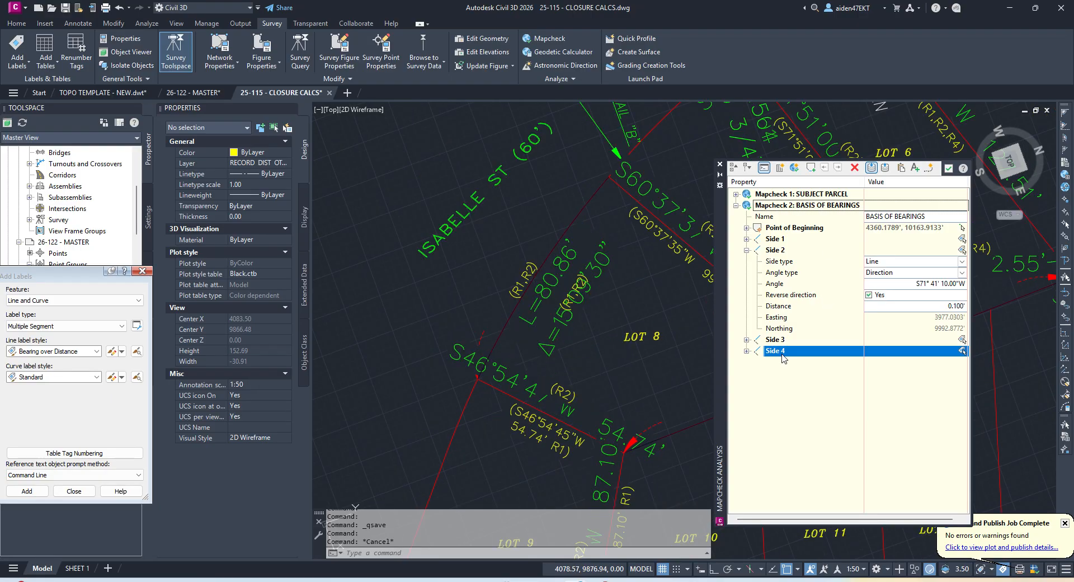
click(811, 167)
scroll(520, 456, down, 2)
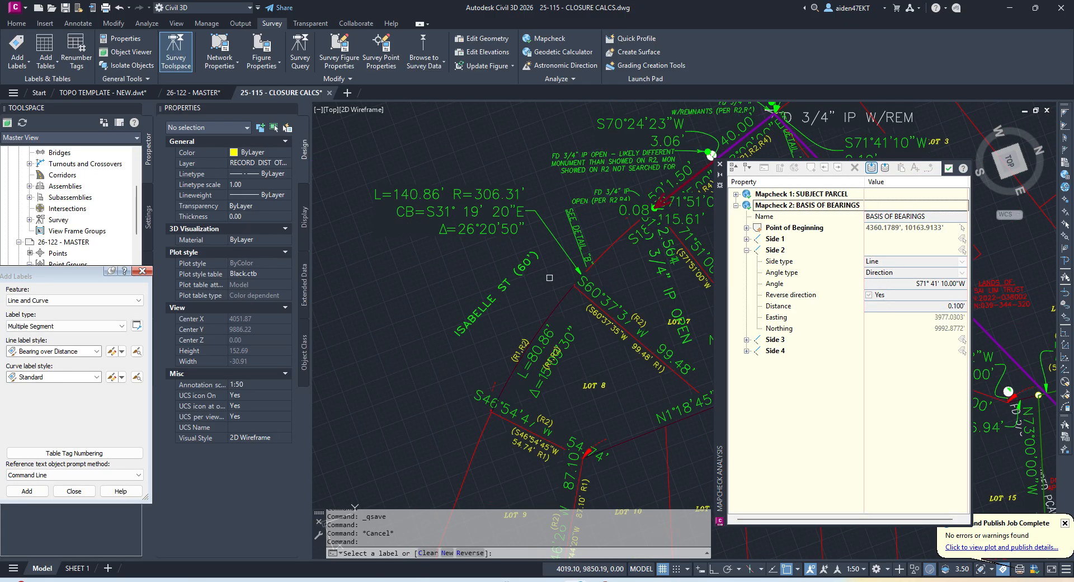
click(509, 211)
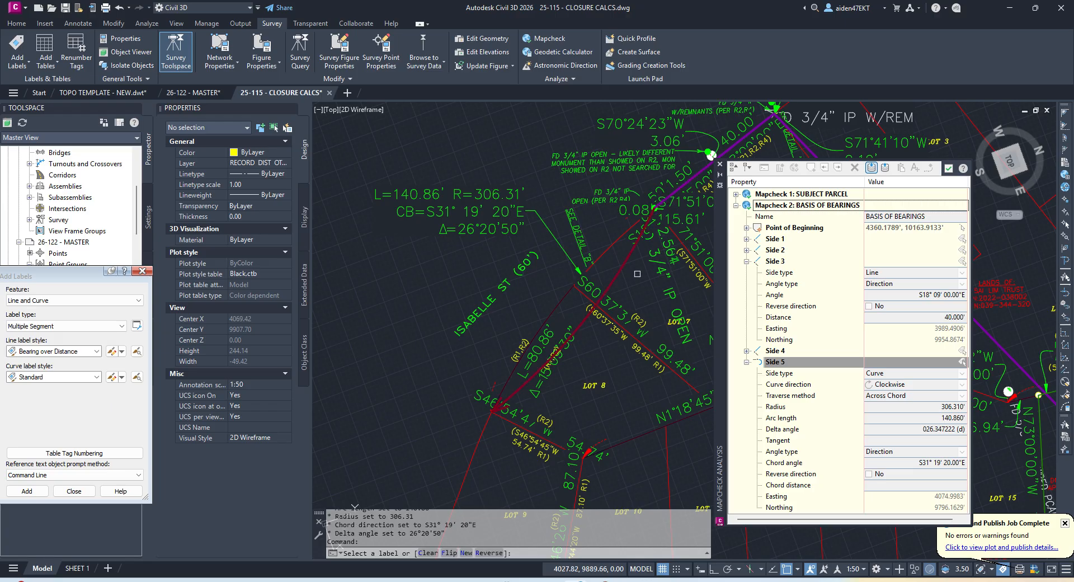
click(900, 384)
click(901, 385)
click(896, 406)
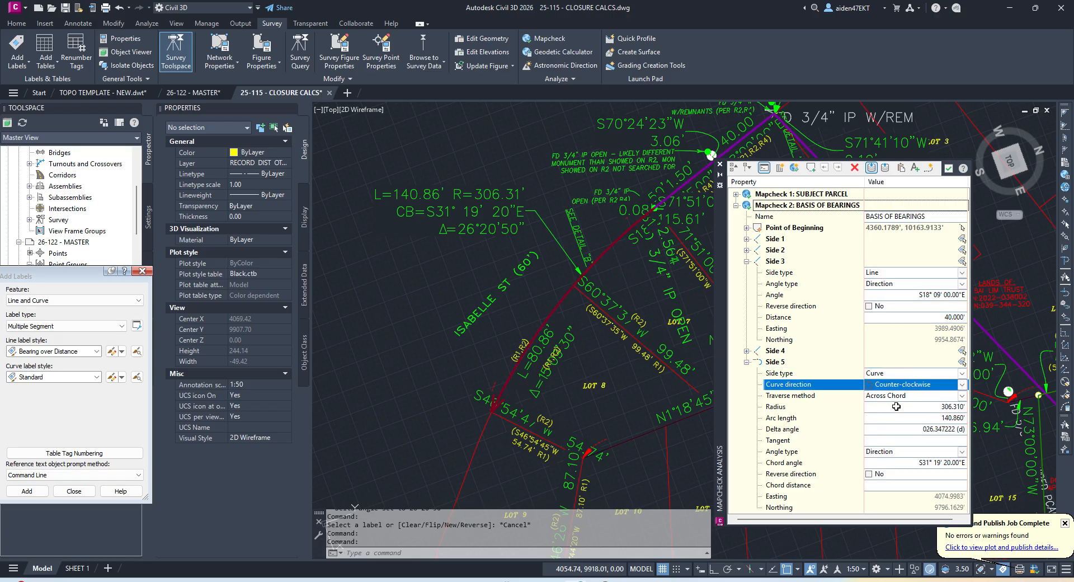
- Add the S46°54'47"W 54.74' line label as the side following the curve and reverse its direction
scroll(563, 455, up, 4)
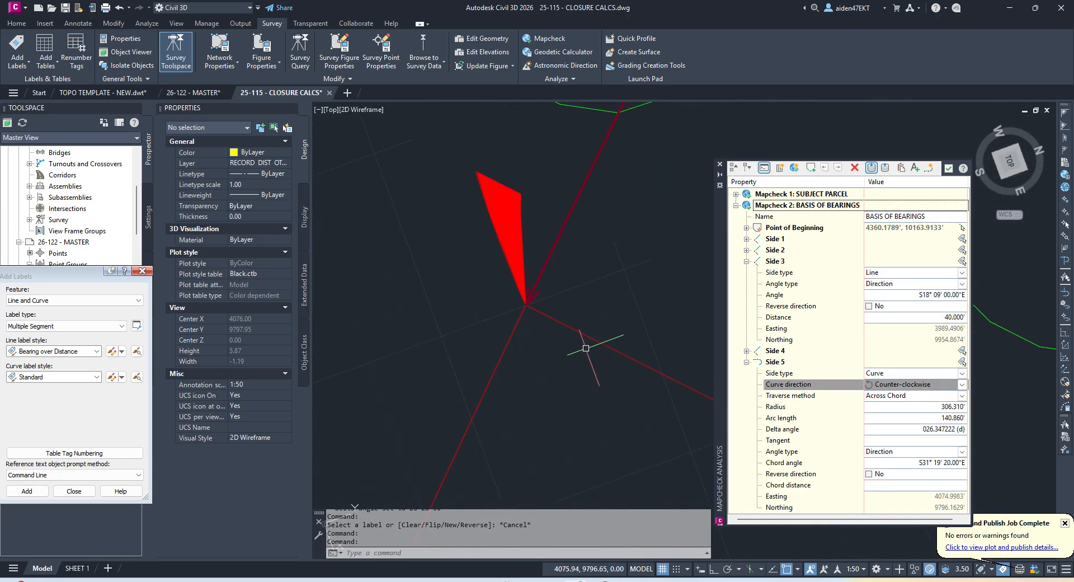
scroll(571, 346, down, 2)
middle_drag(609, 339, 491, 330)
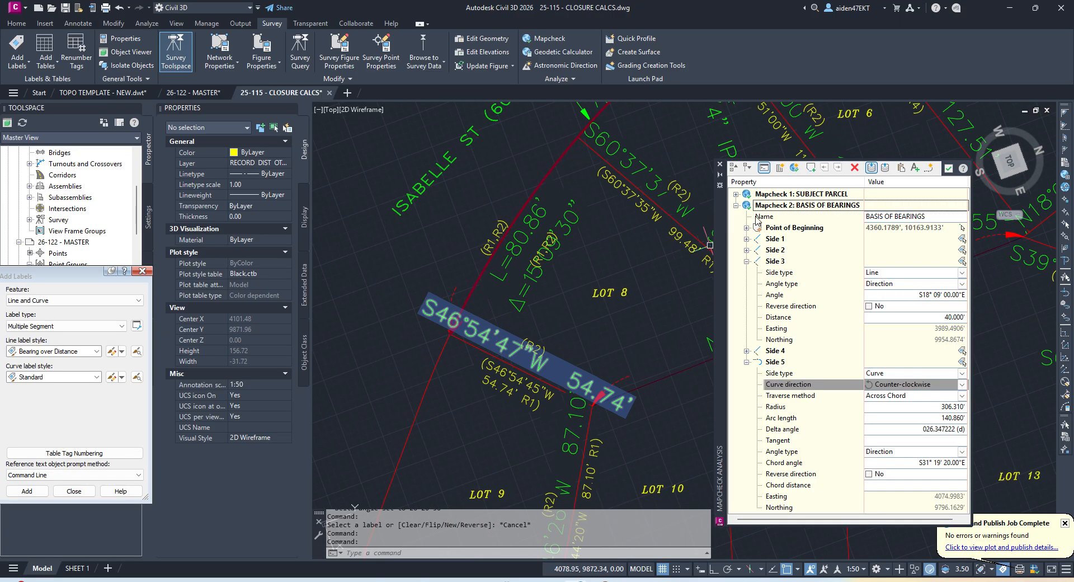
click(811, 167)
click(482, 332)
key(Escape)
key(Escape)
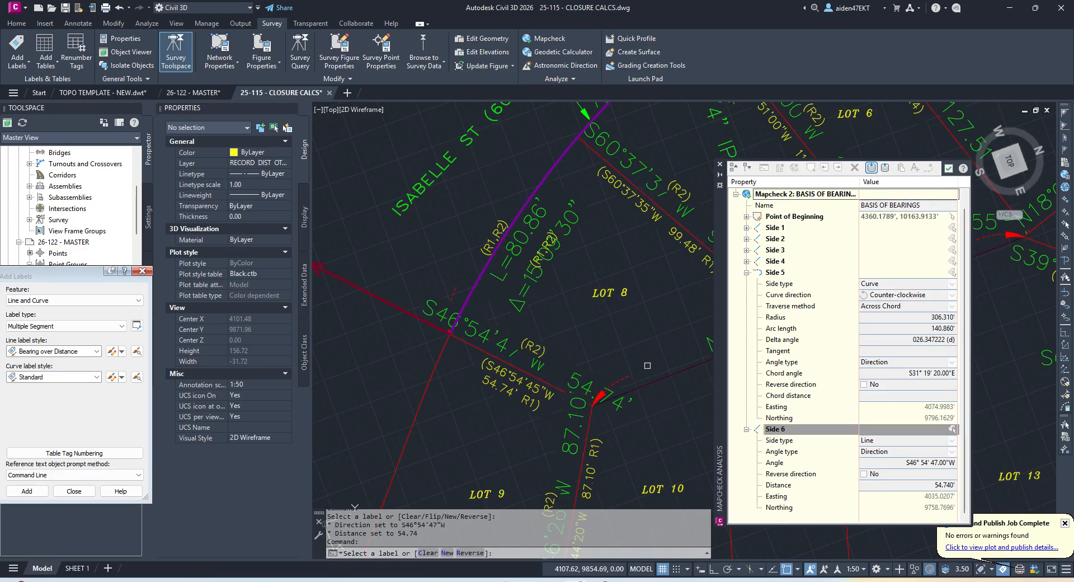
click(862, 474)
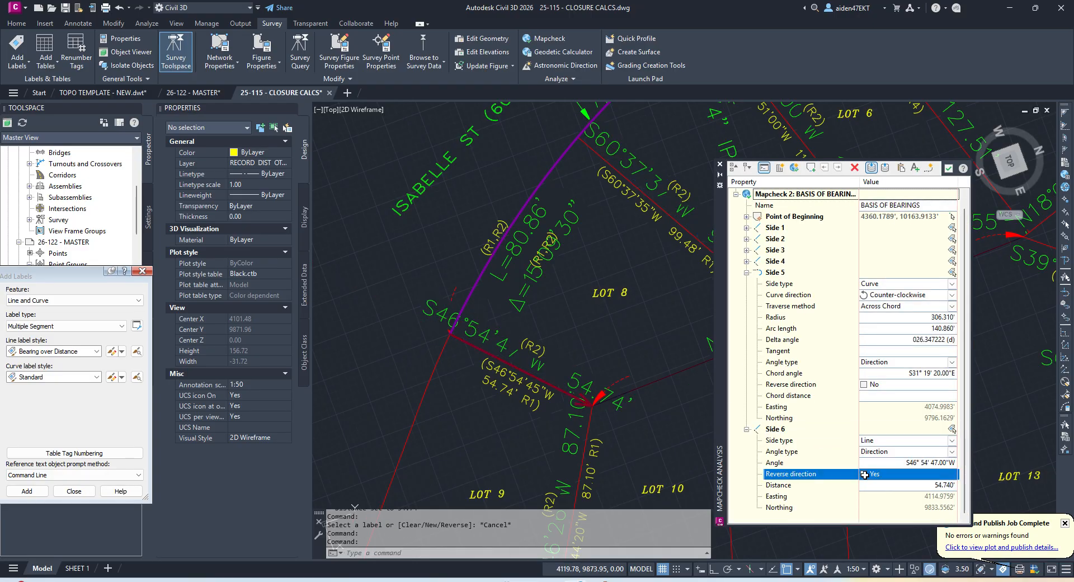
- Add the N59°46'26"W 87.10' line label as Side 7 of the BASIS OF BEARINGS mapcheck and reverse its direction
click(811, 167)
scroll(568, 351, down, 6)
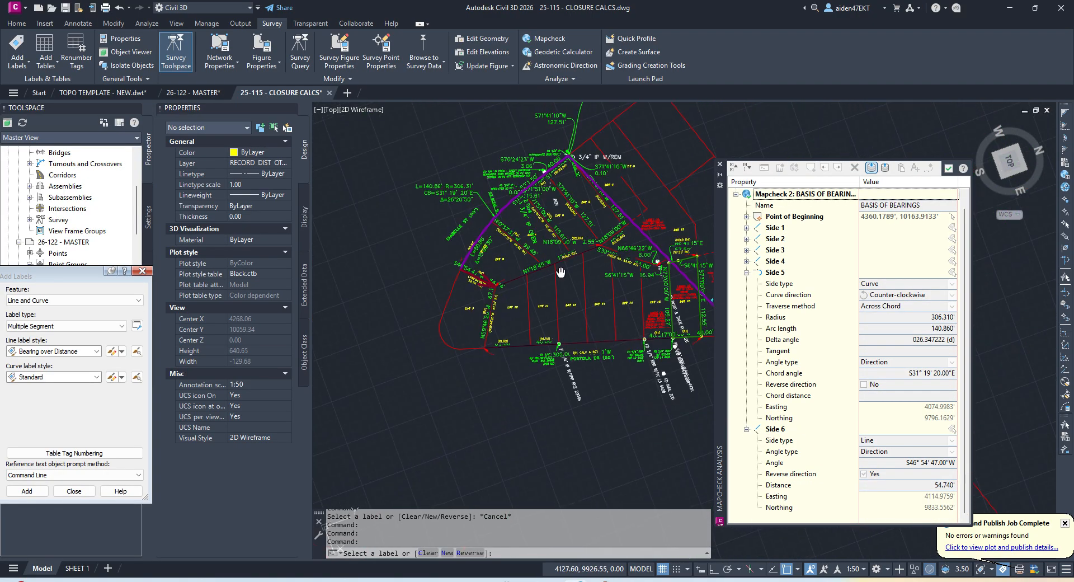
scroll(488, 315, up, 8)
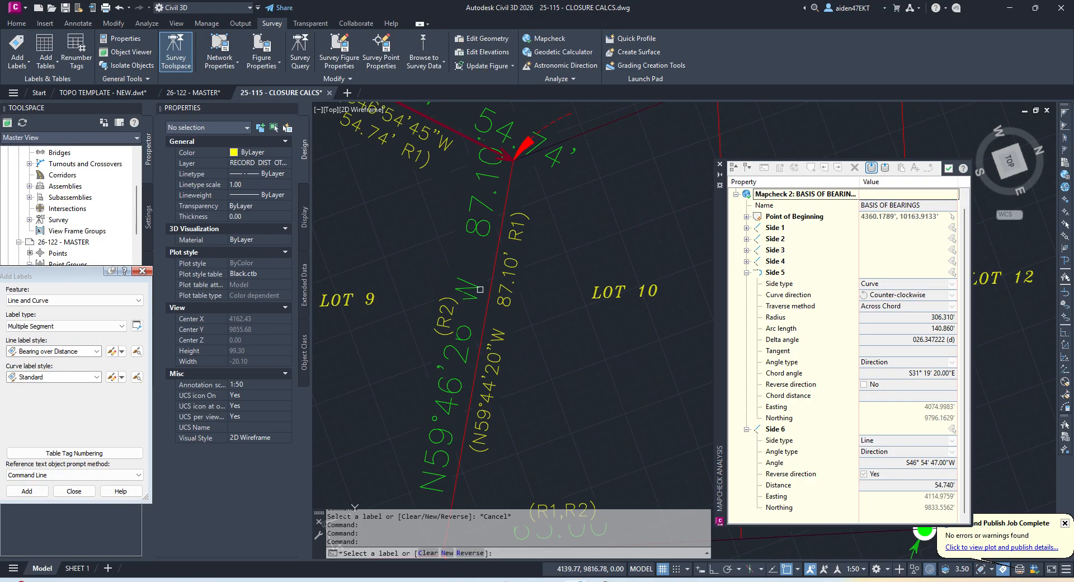
click(468, 242)
key(Return)
scroll(468, 242, down, 6)
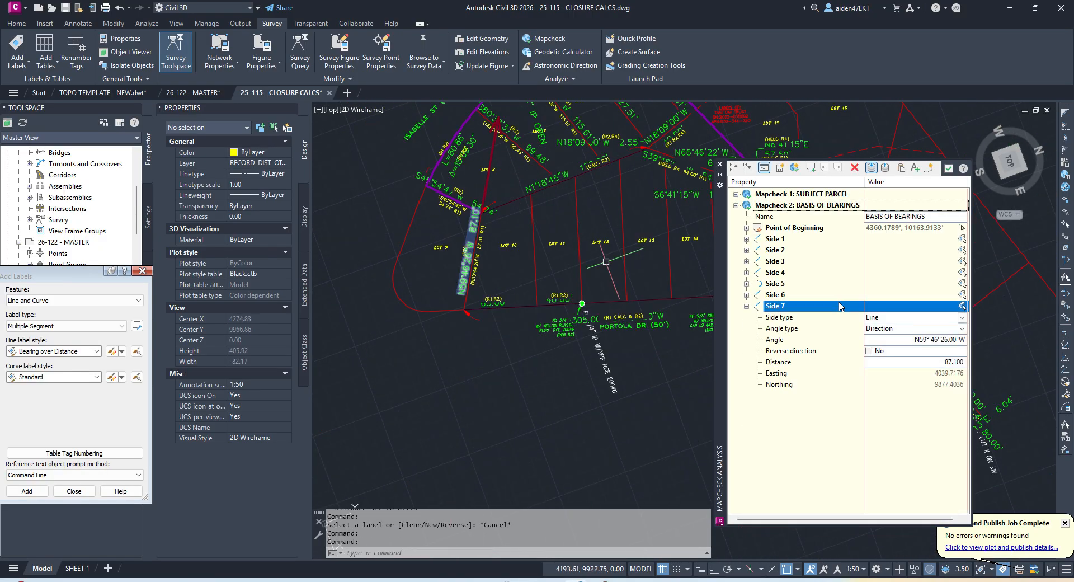
click(869, 350)
- Add the 305.00' line label along Portola Dr as Side 8 and reverse its direction
click(811, 168)
scroll(550, 317, up, 4)
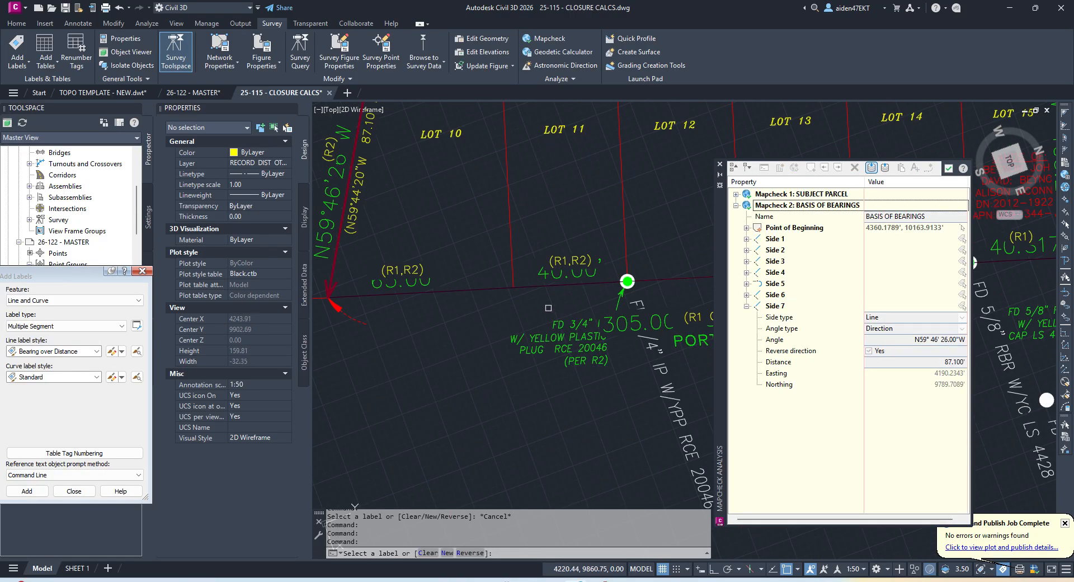
scroll(546, 292, down, 4)
scroll(652, 301, up, 6)
scroll(663, 296, down, 4)
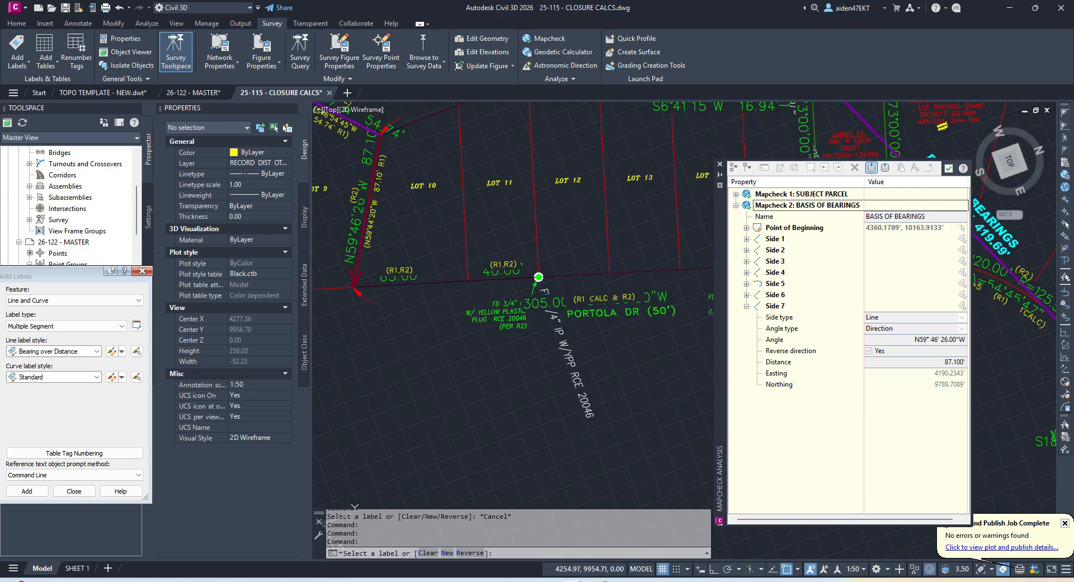
click(663, 296)
key(Escape)
click(869, 439)
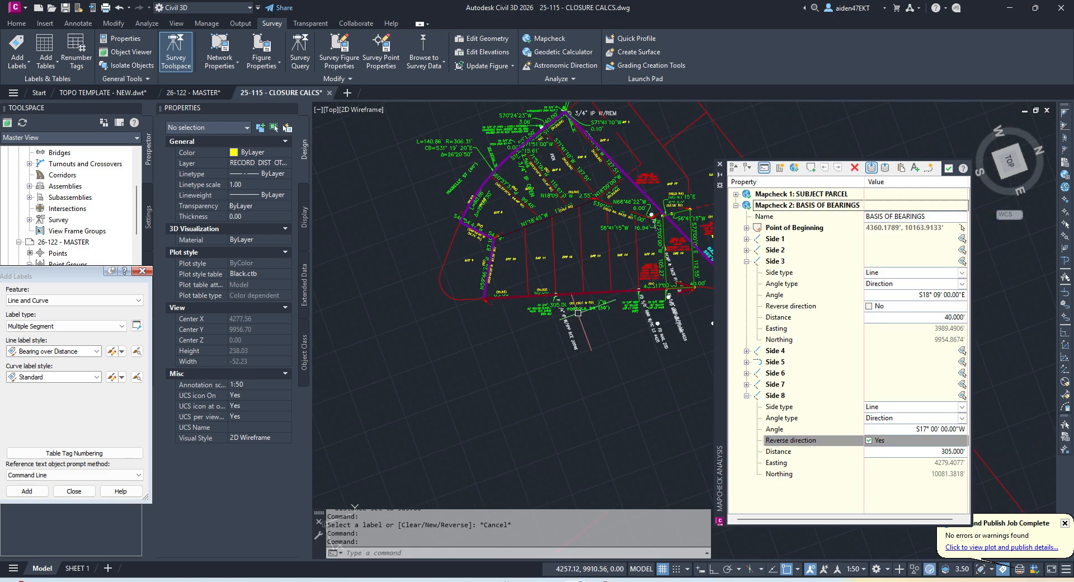
- Add the L=120.00' R=125.55' curve label as Side 9 to finish the BASIS OF BEARINGS mapcheck
click(811, 168)
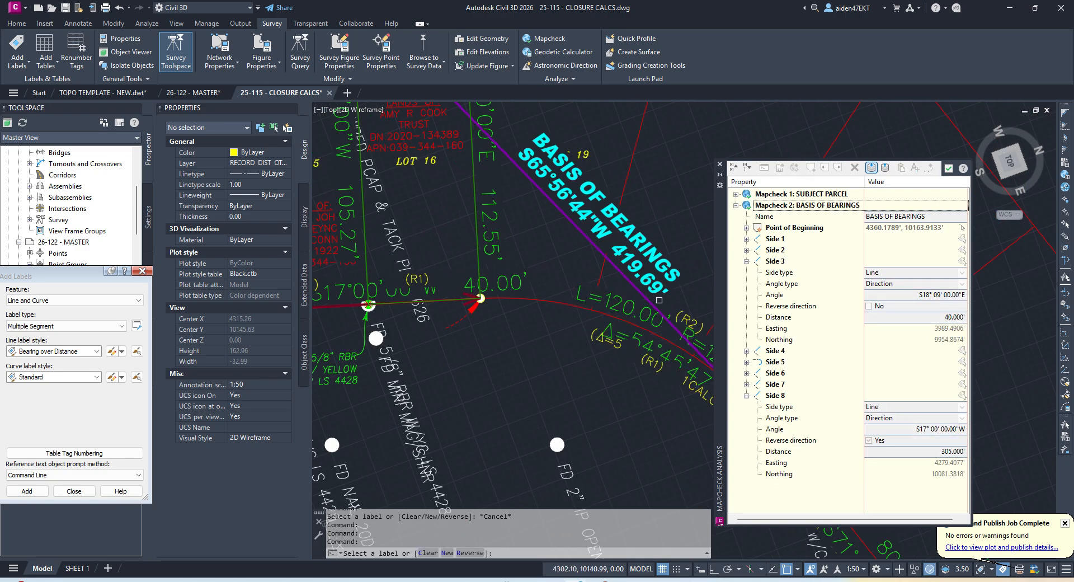
click(632, 313)
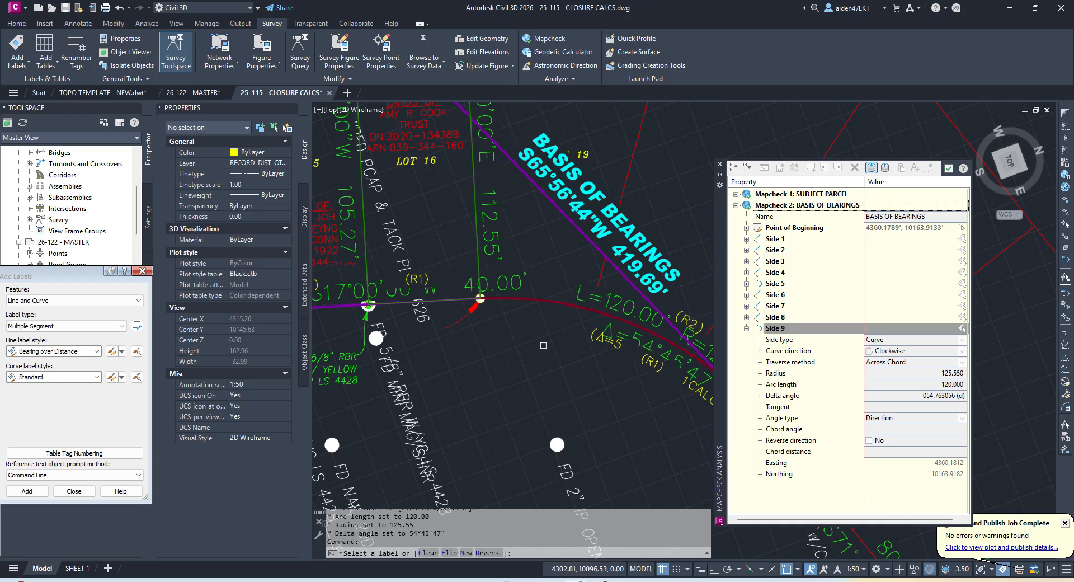
key(Escape)
- Review the BASIS OF BEARINGS closure summary and examine where the final curve meets the point of beginning
click(884, 168)
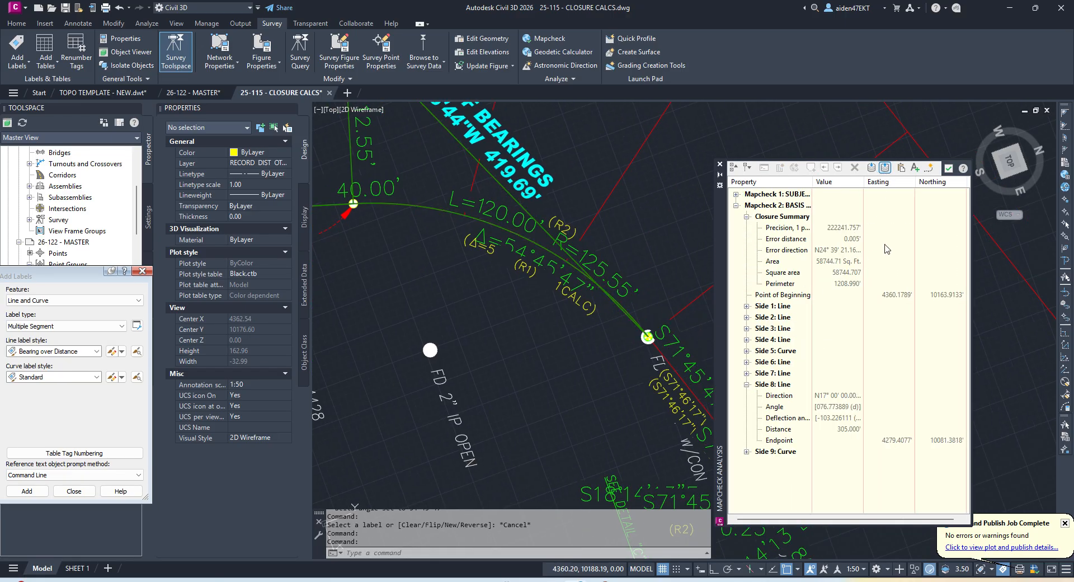
scroll(612, 316, up, 6)
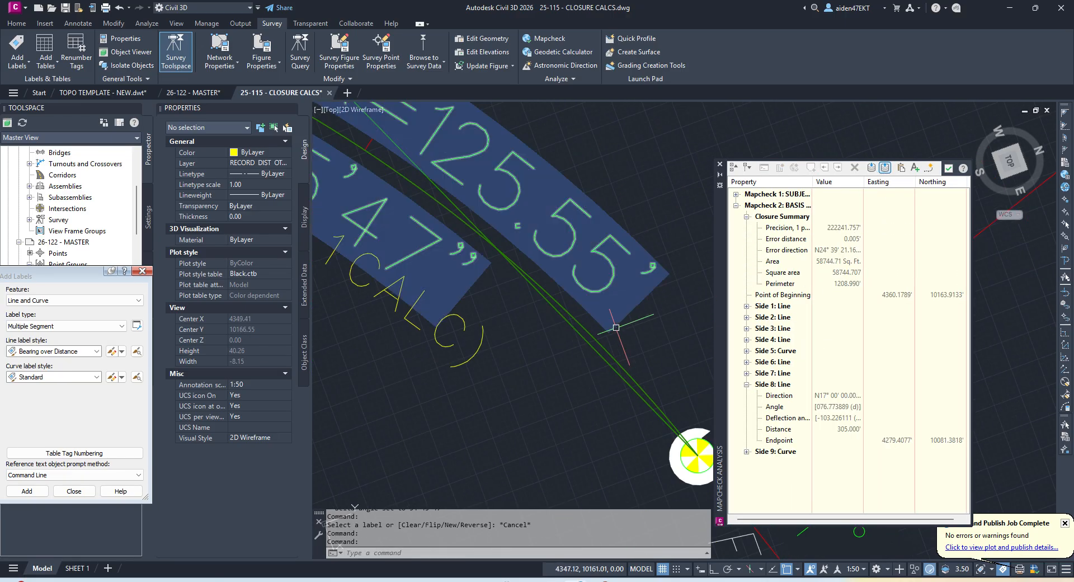
scroll(618, 338, down, 4)
middle_drag(485, 293, 585, 414)
scroll(585, 414, down, 6)
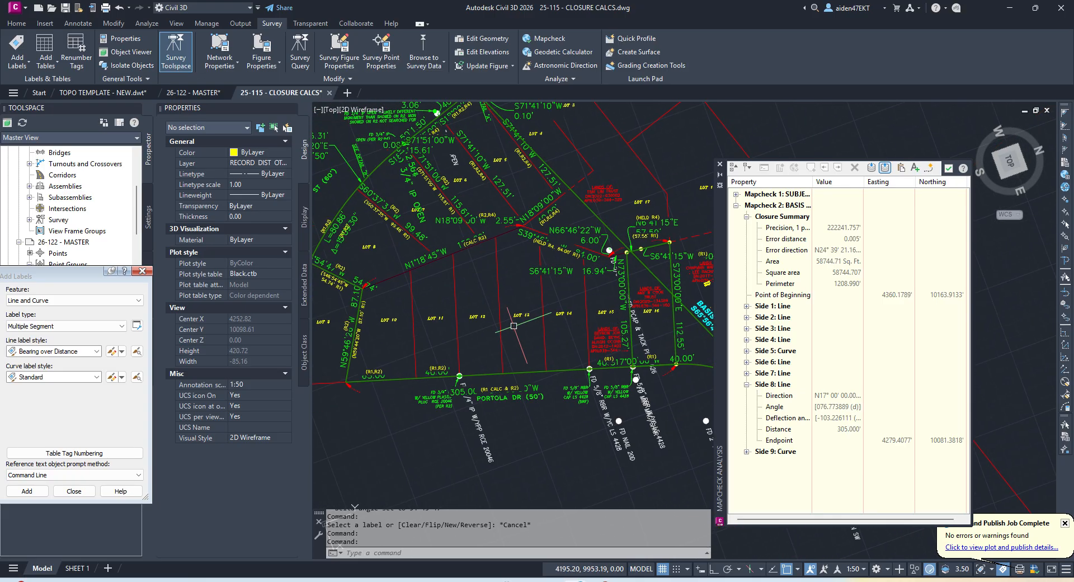
scroll(621, 371, up, 7)
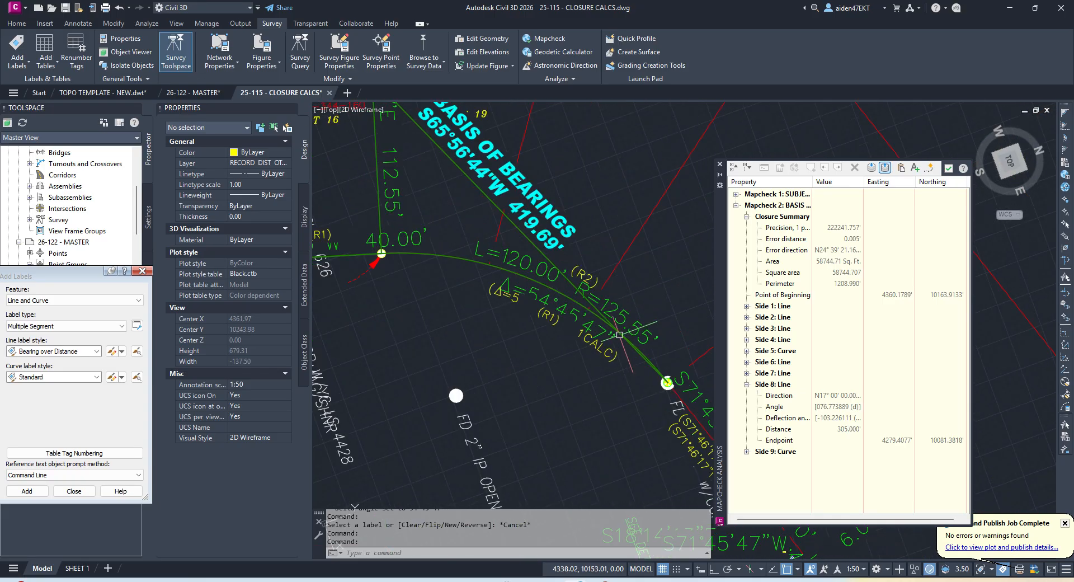
scroll(621, 372, down, 2)
scroll(674, 420, up, 5)
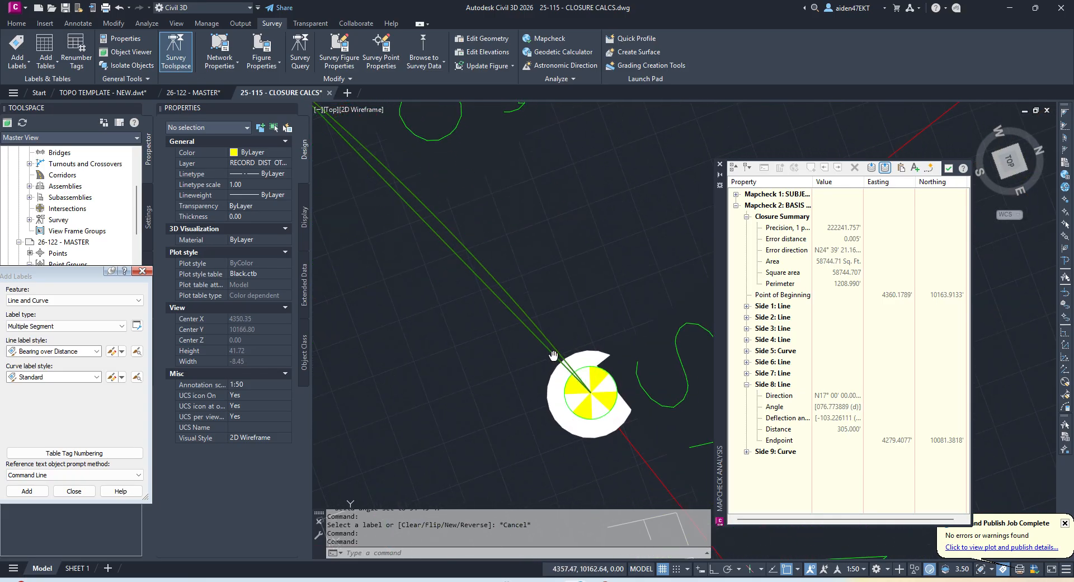
scroll(562, 344, down, 2)
scroll(562, 352, down, 6)
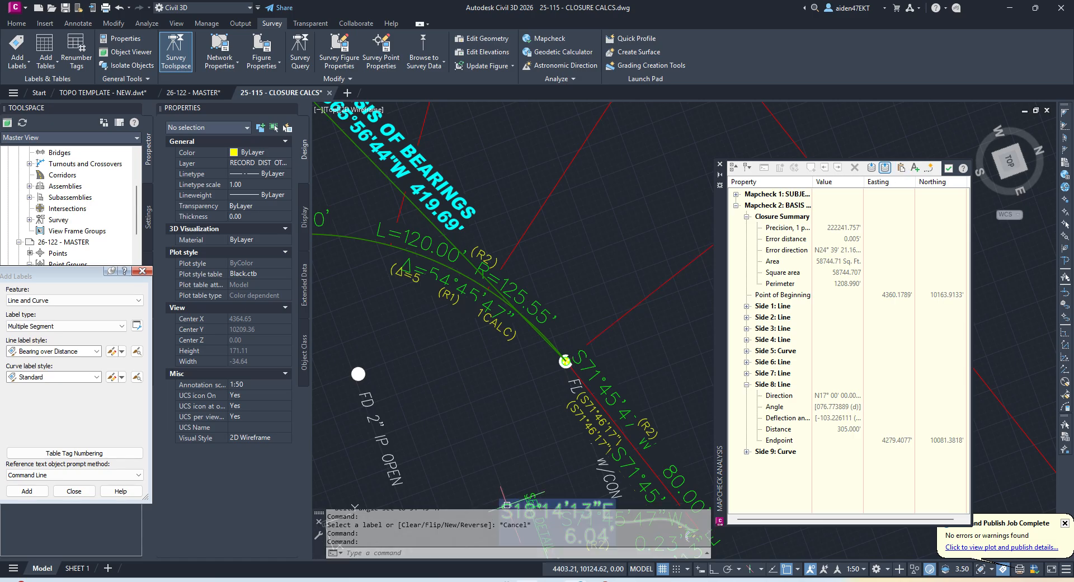
- Switch to the CLOSURE CALCS - SUBJECT PARCEL document in Word and replace its entire contents with the copied BASIS OF BEARINGS mapcheck report
click(541, 580)
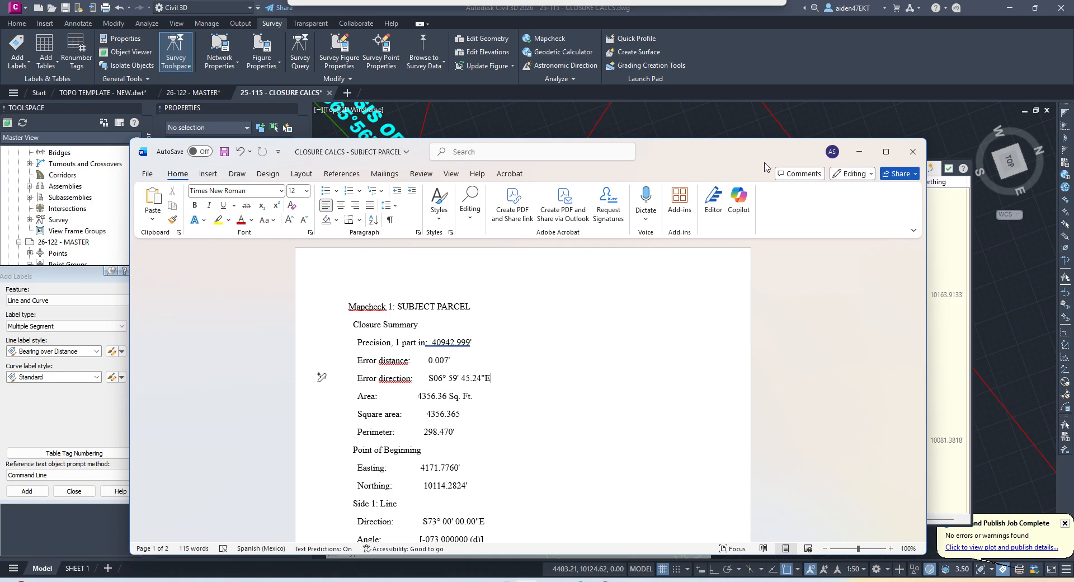
click(885, 152)
click(201, 169)
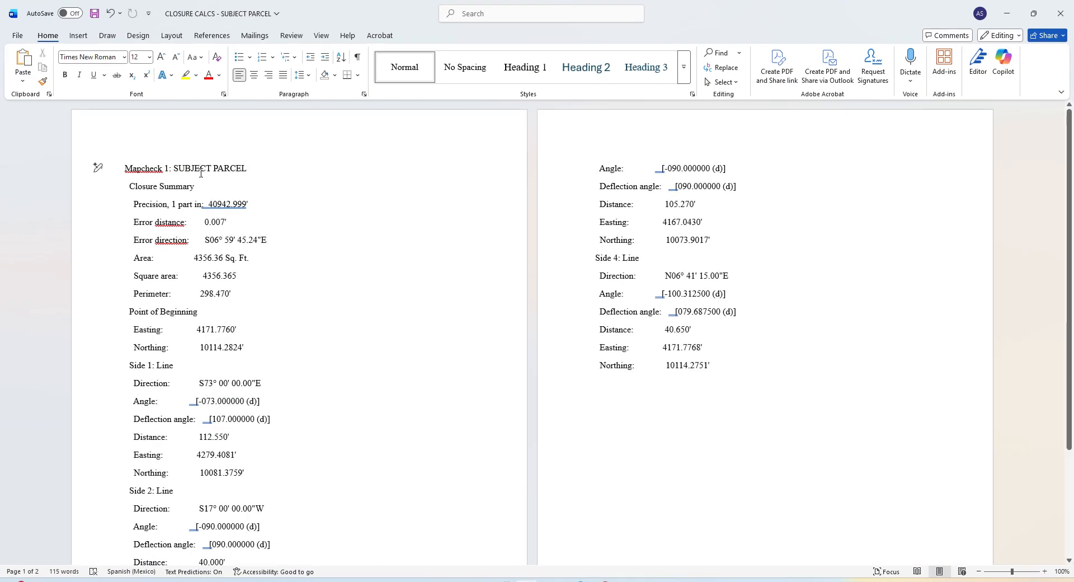
key(ctrl+a)
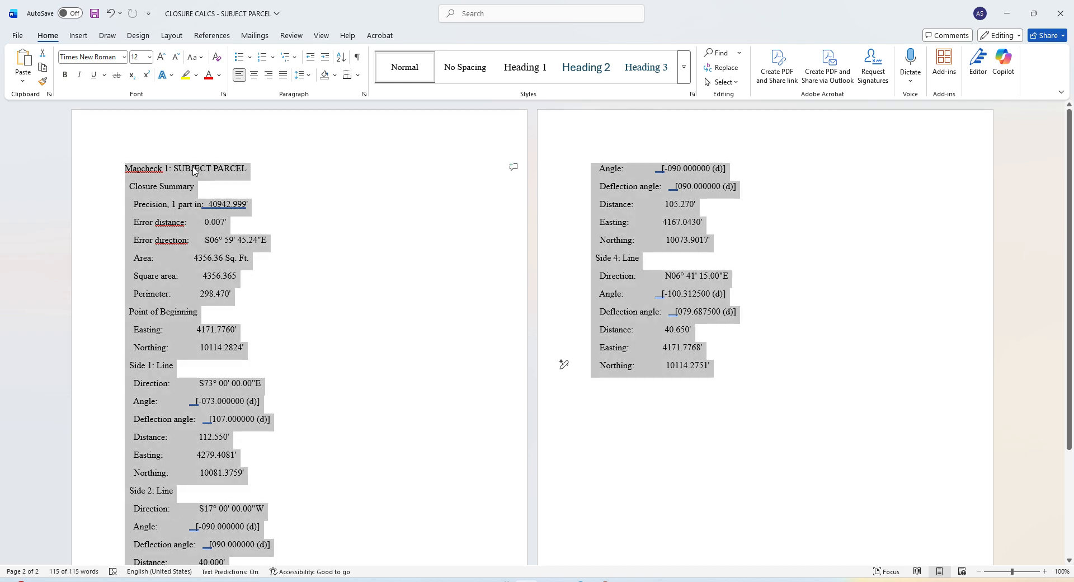
key(ctrl+v)
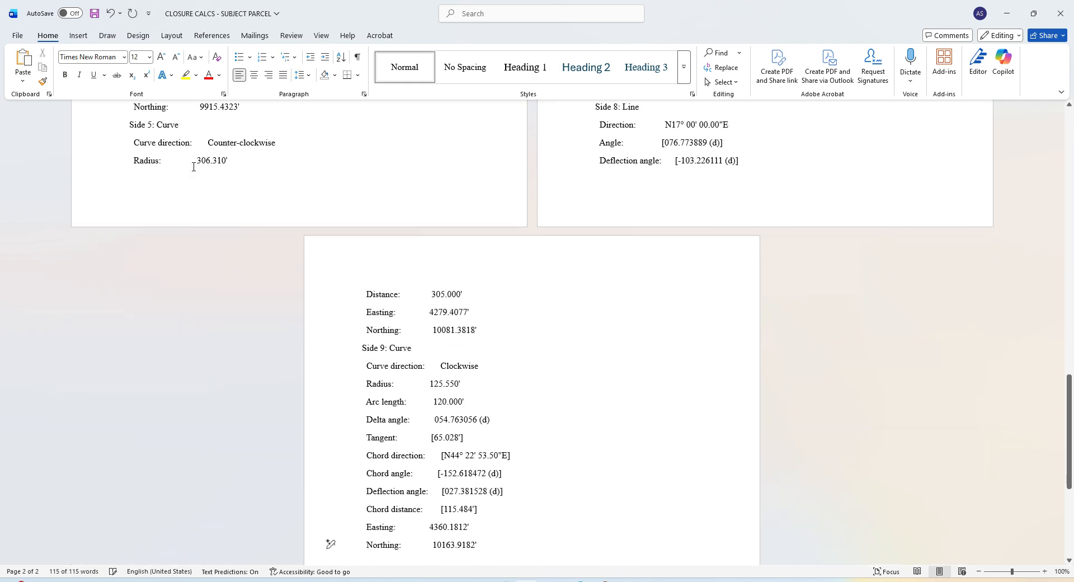
- Save the report as a separate Word document named CLOSURE CALCS - BASIS OF BEARINGS in the CLOSURE CALCS folder
click(17, 35)
click(45, 187)
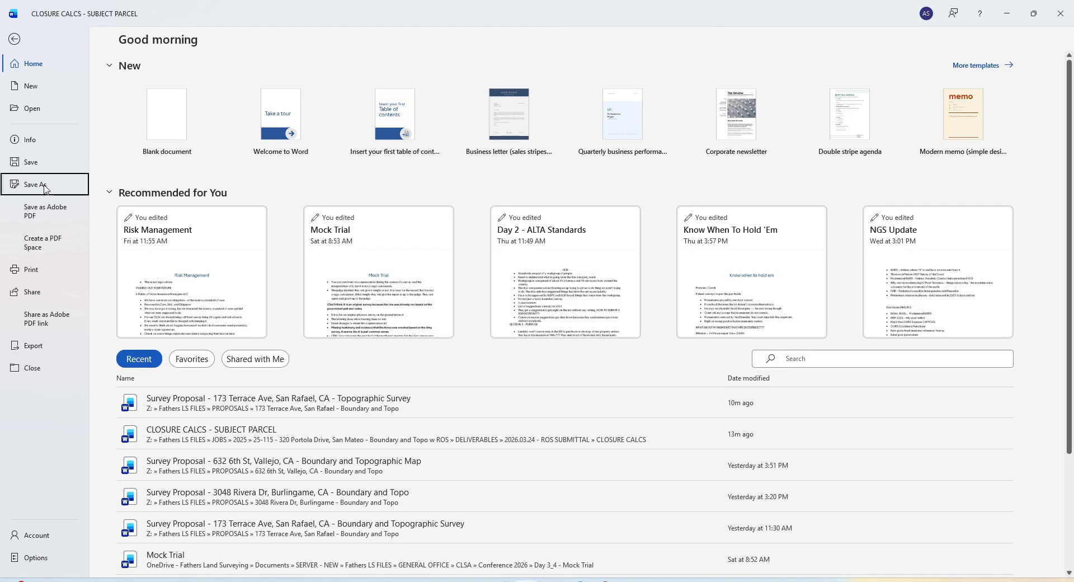
click(178, 309)
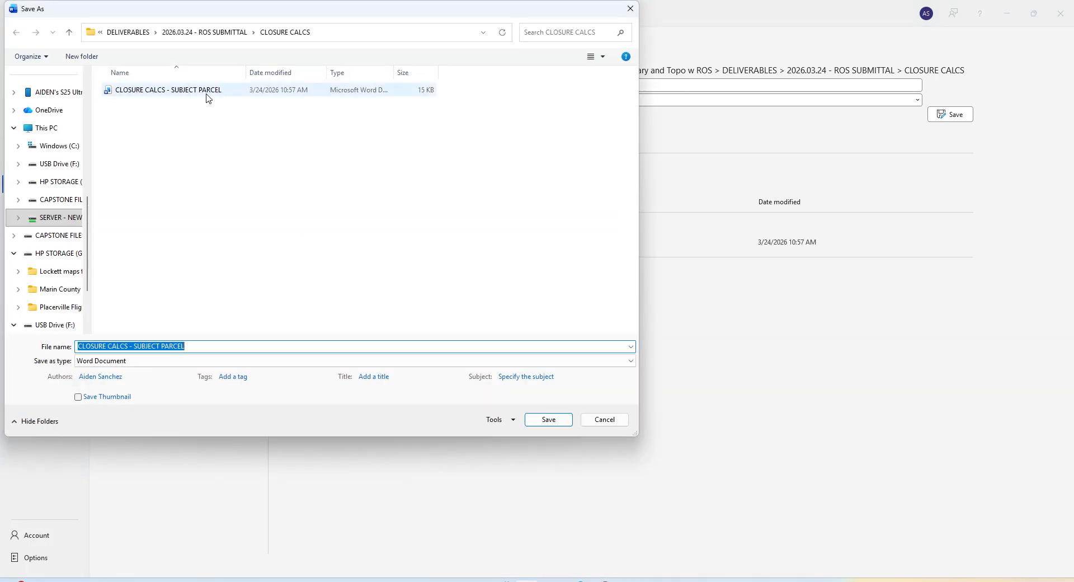
click(206, 96)
click(204, 348)
double_click(206, 347)
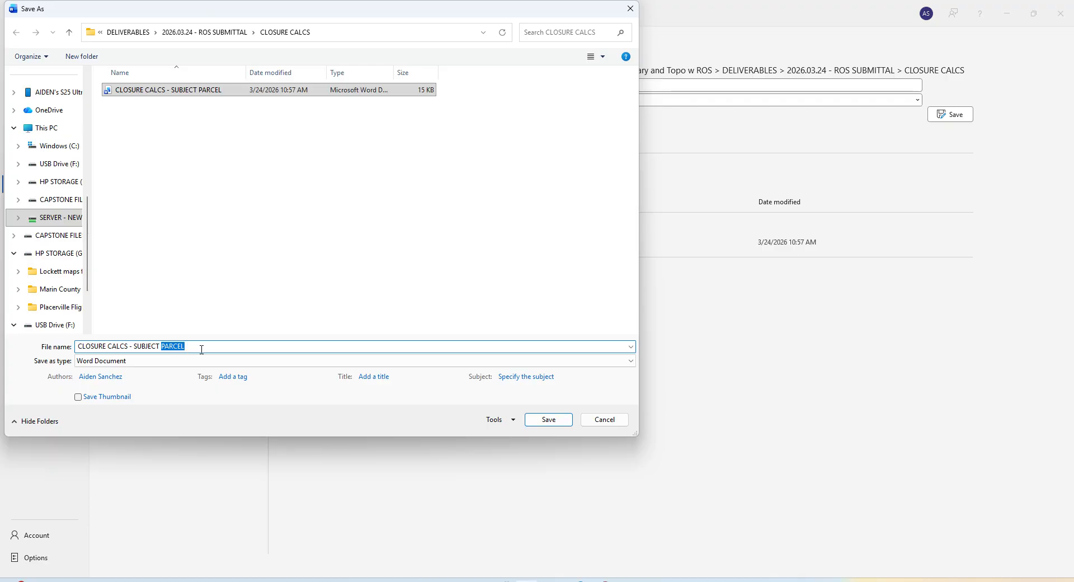
key(BackSpace)
text(BASIS OF)
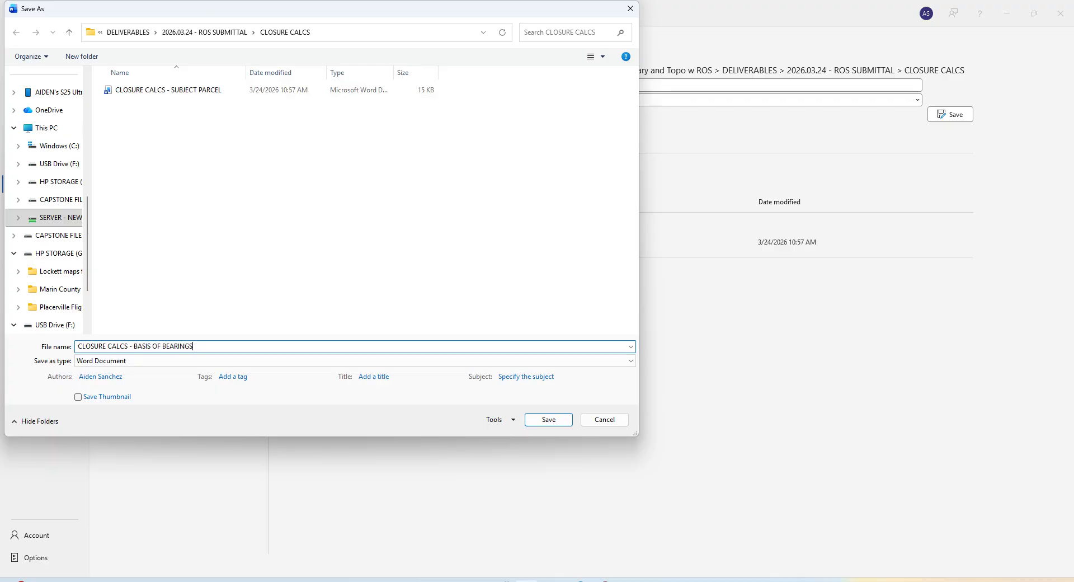
text( BEARINGS)
key(Return)
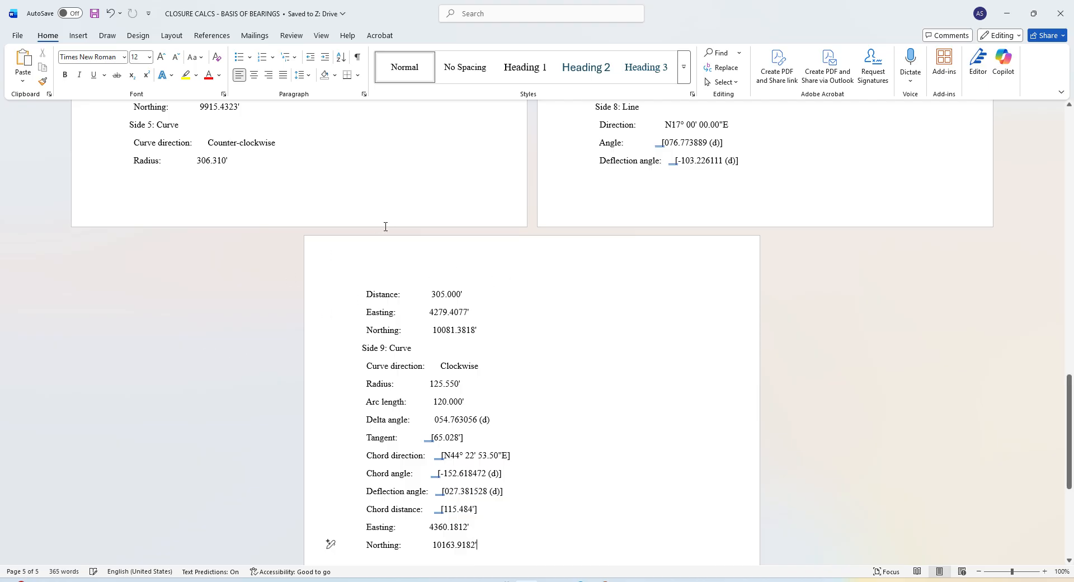
- Switch back to Civil 3D, insert the mapcheck figures as polylines and move both to the empty area beyond the survey linework
click(1006, 13)
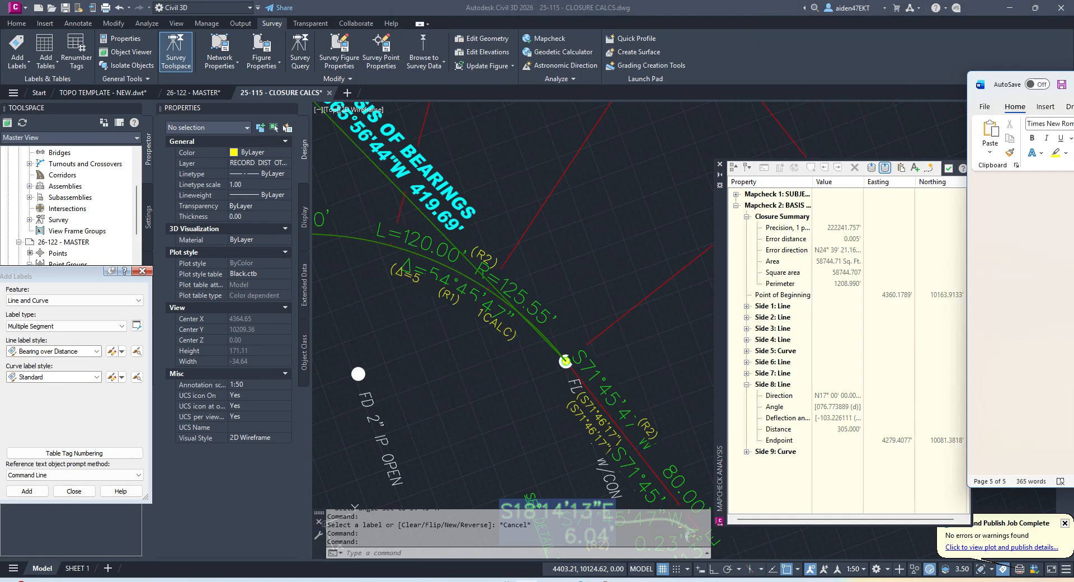
click(928, 168)
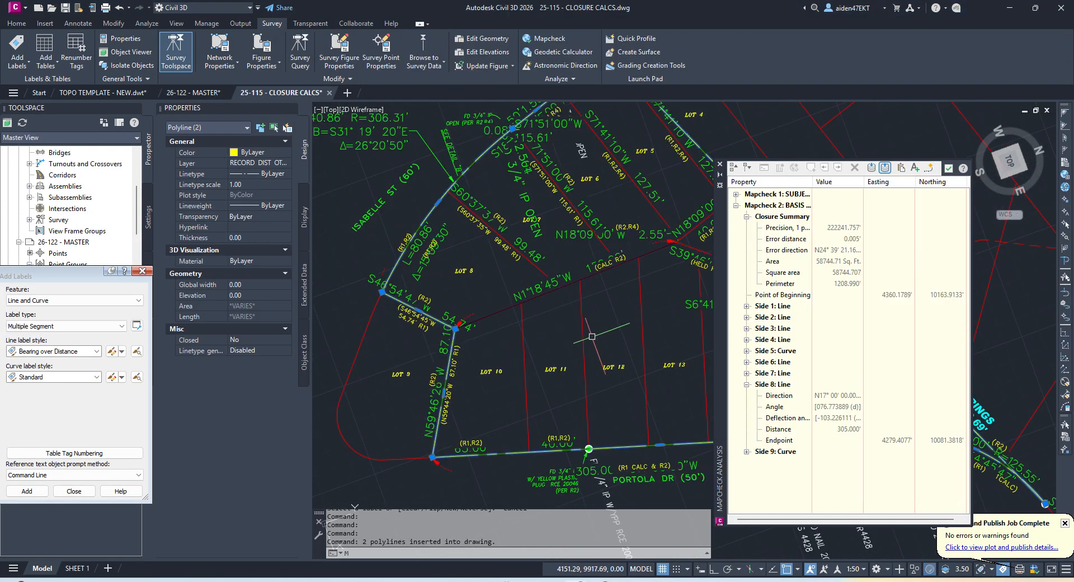
key(space)
click(565, 340)
scroll(523, 333, down, 8)
middle_drag(607, 297, 477, 329)
click(596, 313)
scroll(597, 312, up, 3)
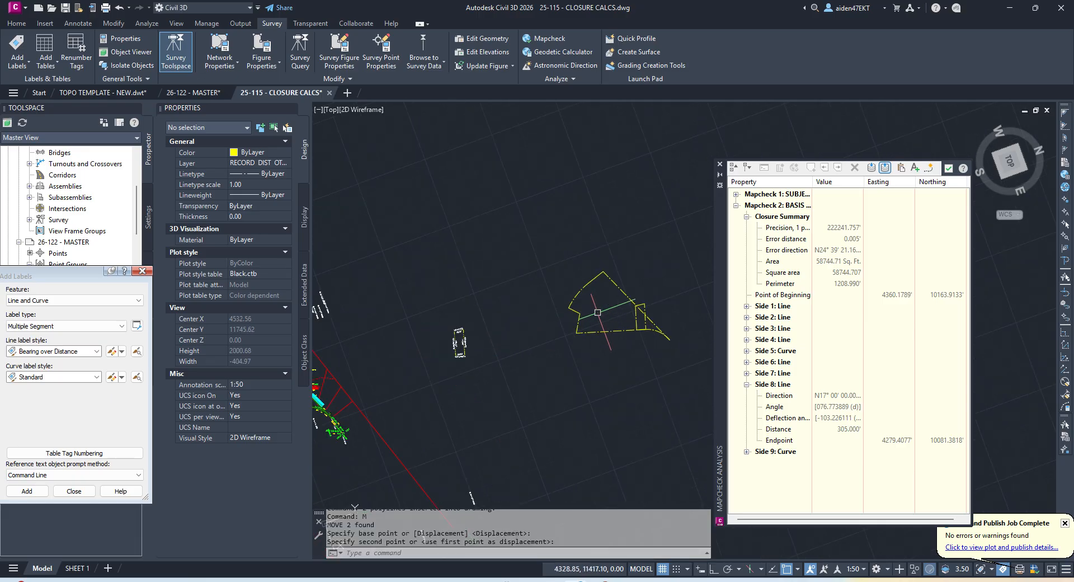
key(Escape)
- Close the mapcheck analysis and delete the small subject parcel polyline from the moved figures
click(947, 167)
scroll(666, 327, up, 3)
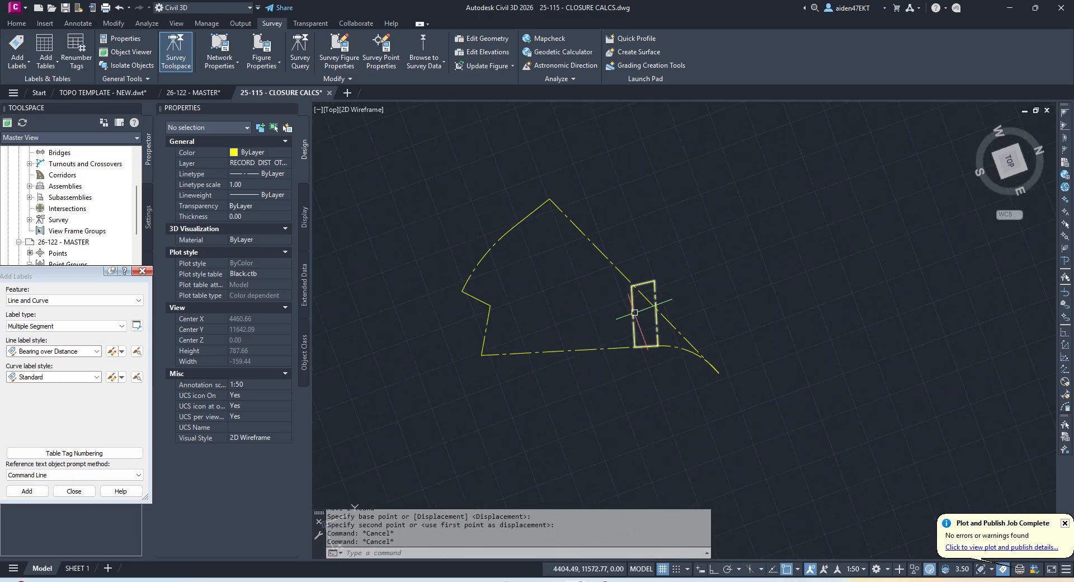
click(634, 311)
key(Delete)
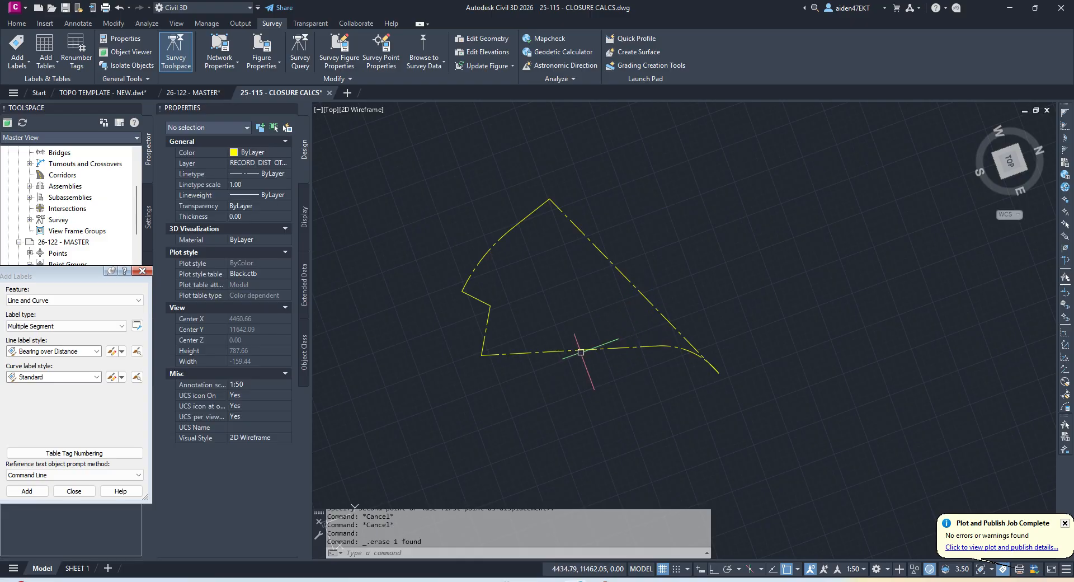
- Put the basis of bearings polyline on the TEXT layer and save the drawing
click(581, 352)
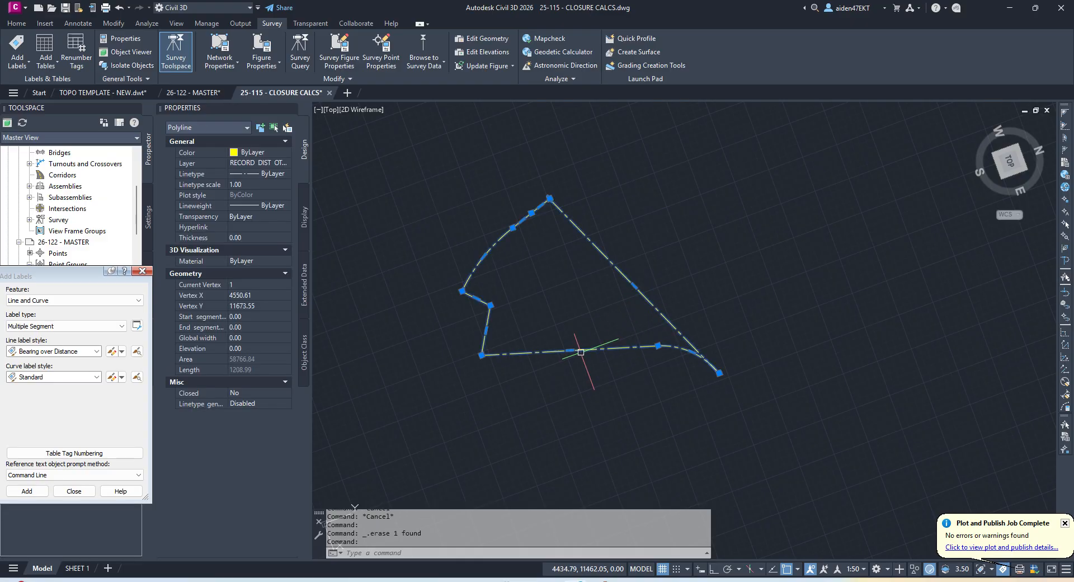
click(264, 162)
click(264, 163)
click(246, 254)
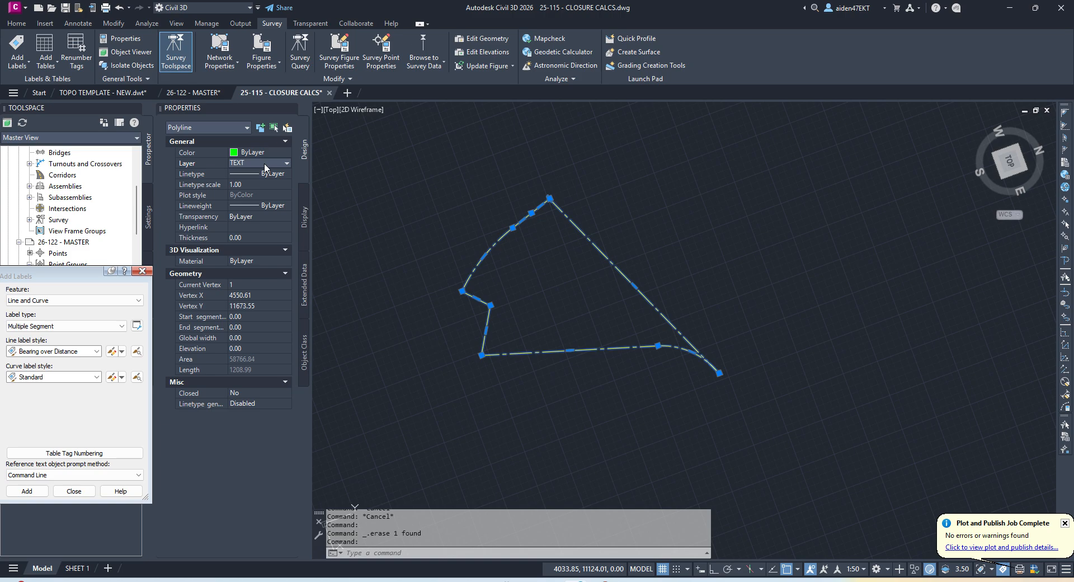
key(Escape)
key(ctrl+s)
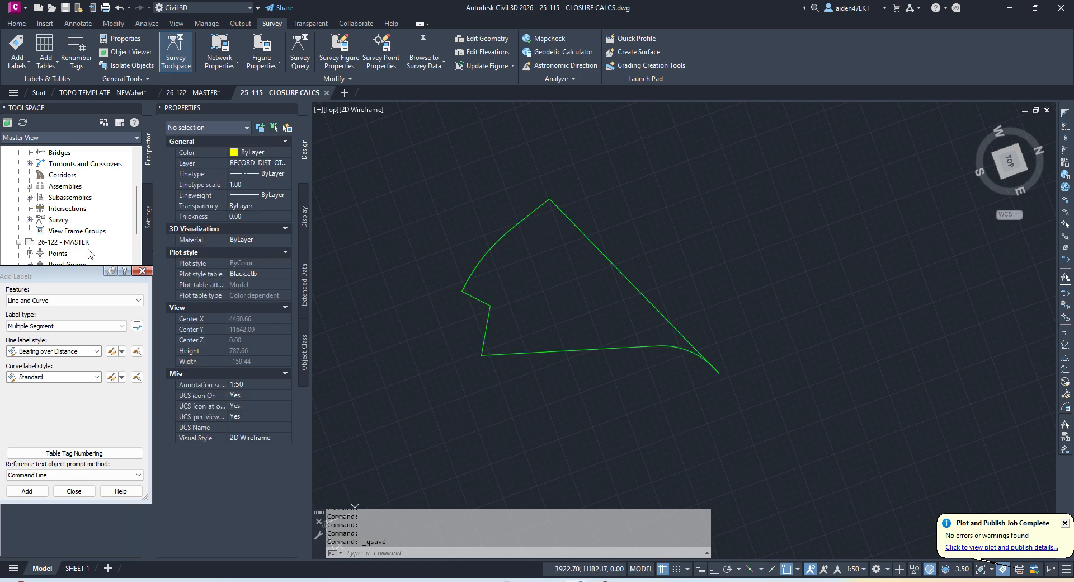
- Label all segments of the basis of bearings polyline with Bearing over Distance line labels and Standard curve labels
click(26, 490)
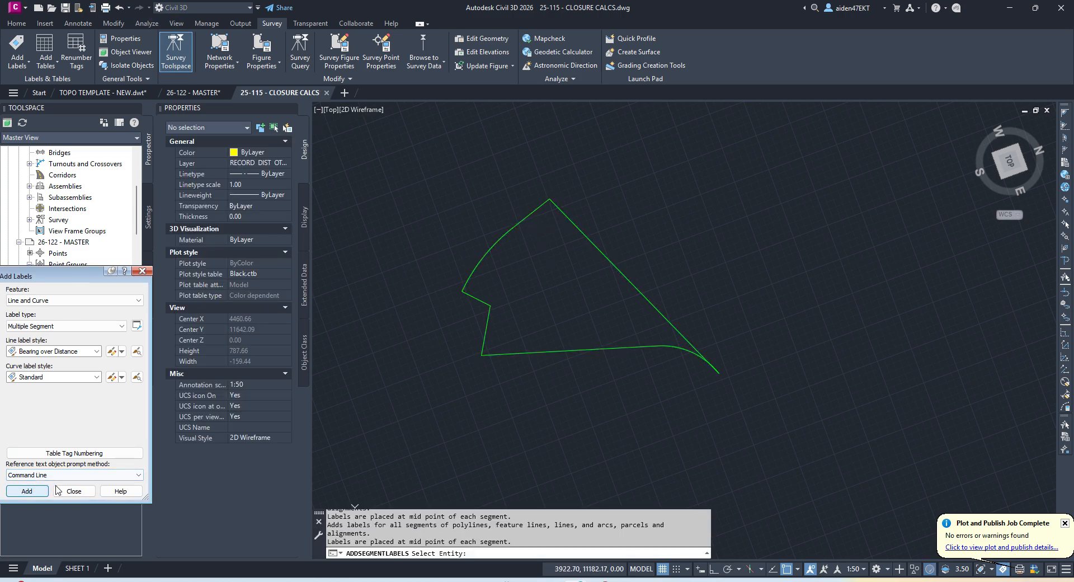
click(637, 285)
scroll(492, 282, up, 2)
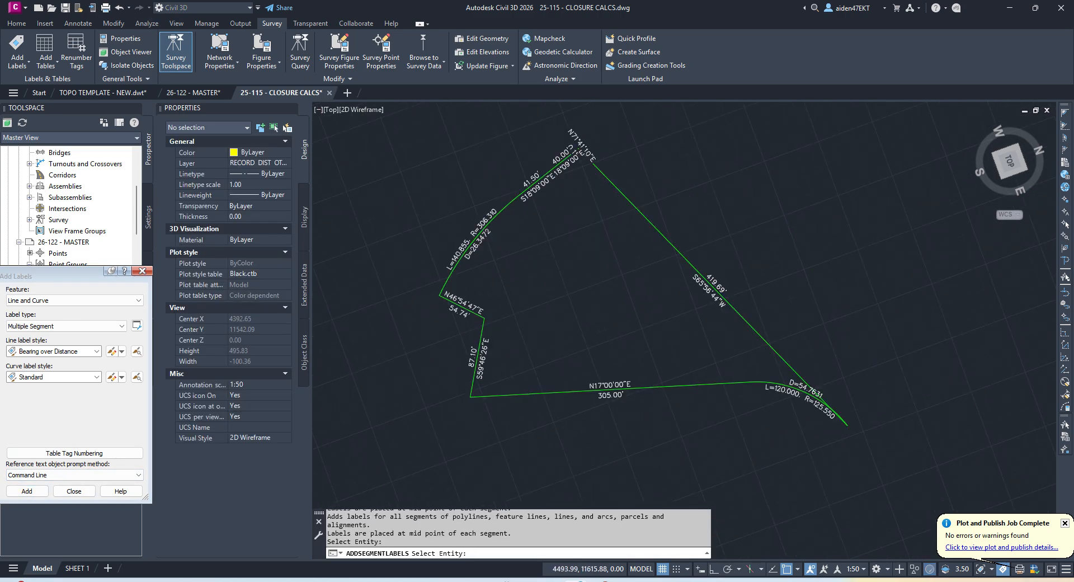
key(Escape)
- Pull the L=120.000, R=125.550 curve label off the curve to the clear space below it
scroll(783, 392, up, 2)
click(805, 387)
click(817, 389)
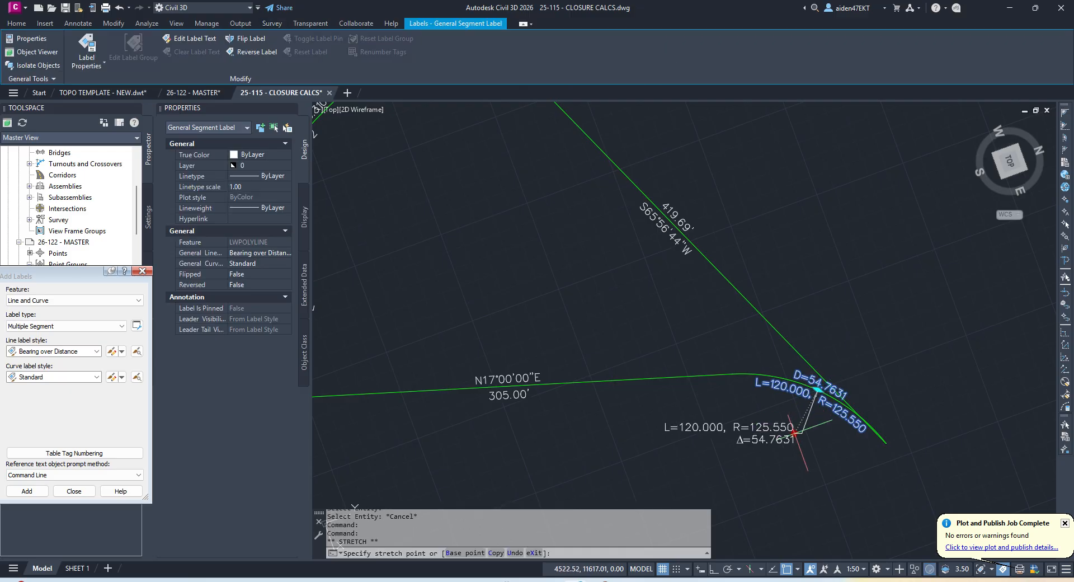
click(793, 432)
key(Escape)
- Pull the N71°41'10"E, 0.10' segment label off its line to the clear space beyond the figure's upper corner
scroll(692, 367, down, 2)
scroll(502, 137, up, 2)
click(577, 135)
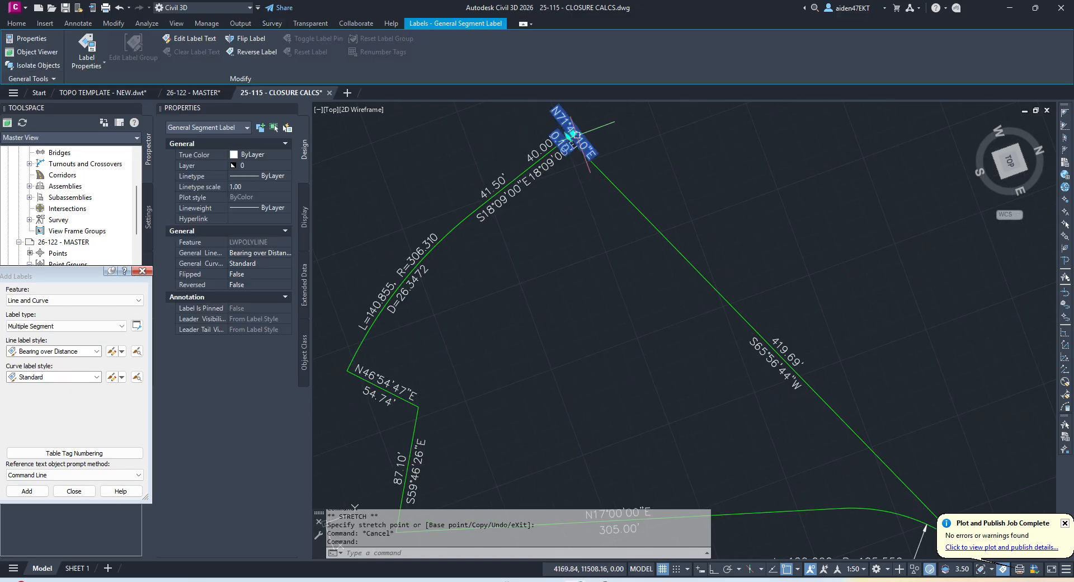
click(572, 135)
click(525, 114)
key(Escape)
- Pull the S18°09'00"E, 40.00' segment label off its line to the clear space outside the figure, below the 0.10' label
click(553, 170)
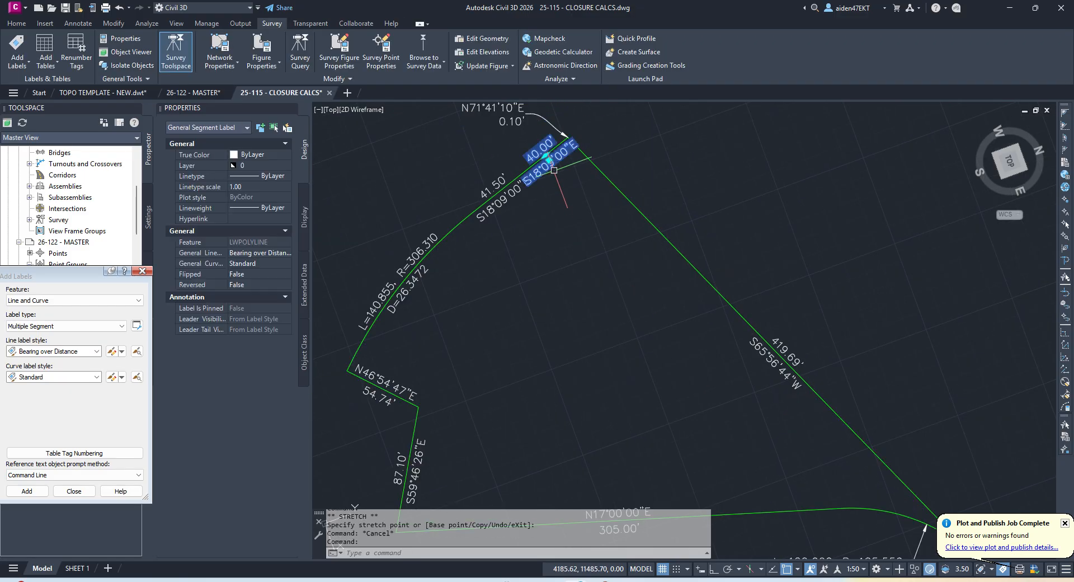
click(547, 160)
click(444, 145)
key(Escape)
- Start a plot and define its window around the whole basis of bearings figure and its labels
middle_drag(405, 323, 468, 185)
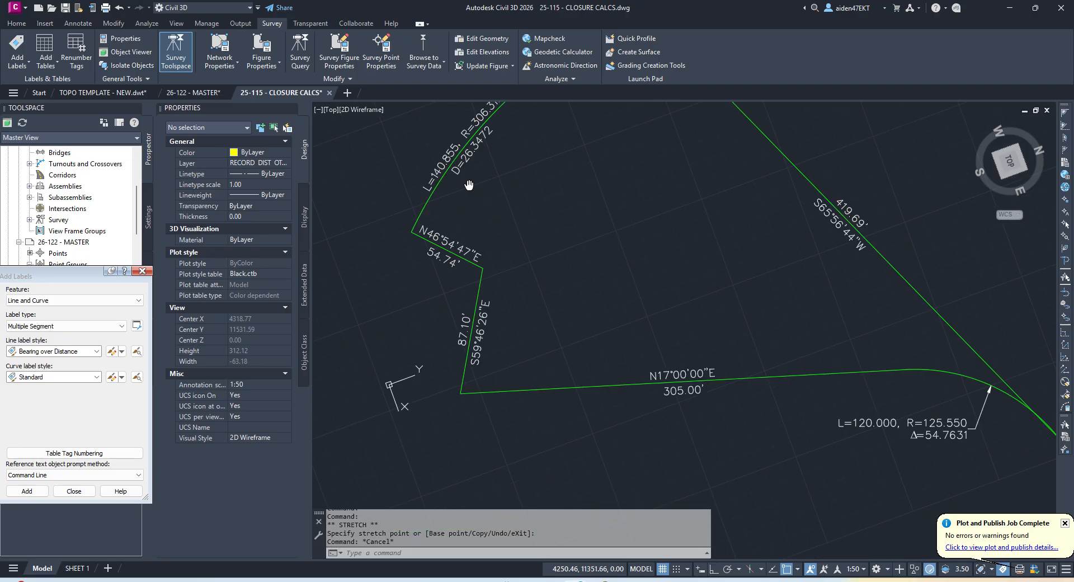
scroll(506, 208, down, 2)
middle_drag(577, 232, 538, 340)
text(PL)
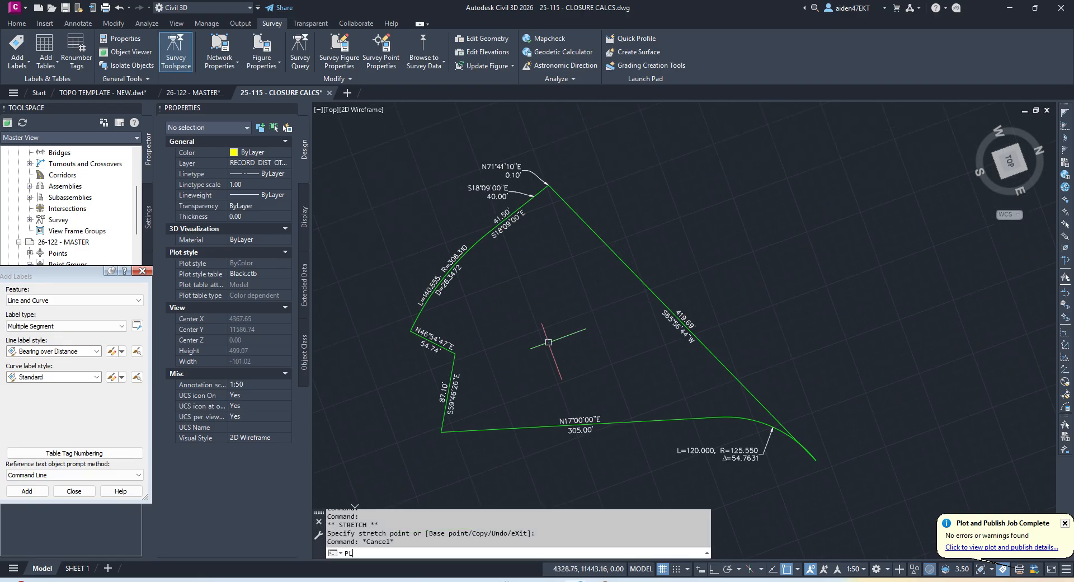
text(OT)
key(Return)
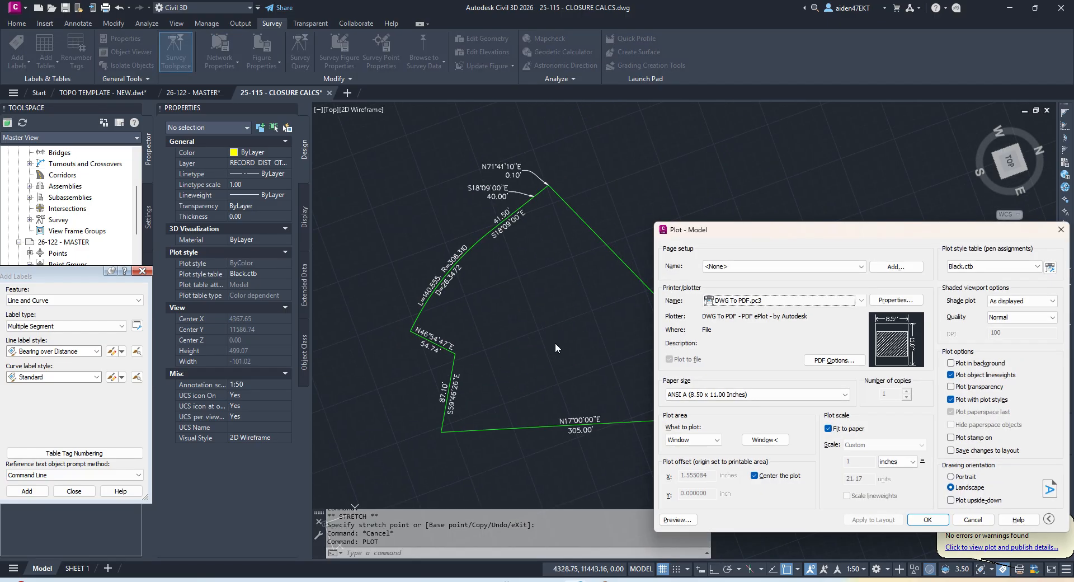
click(765, 440)
click(374, 150)
click(698, 387)
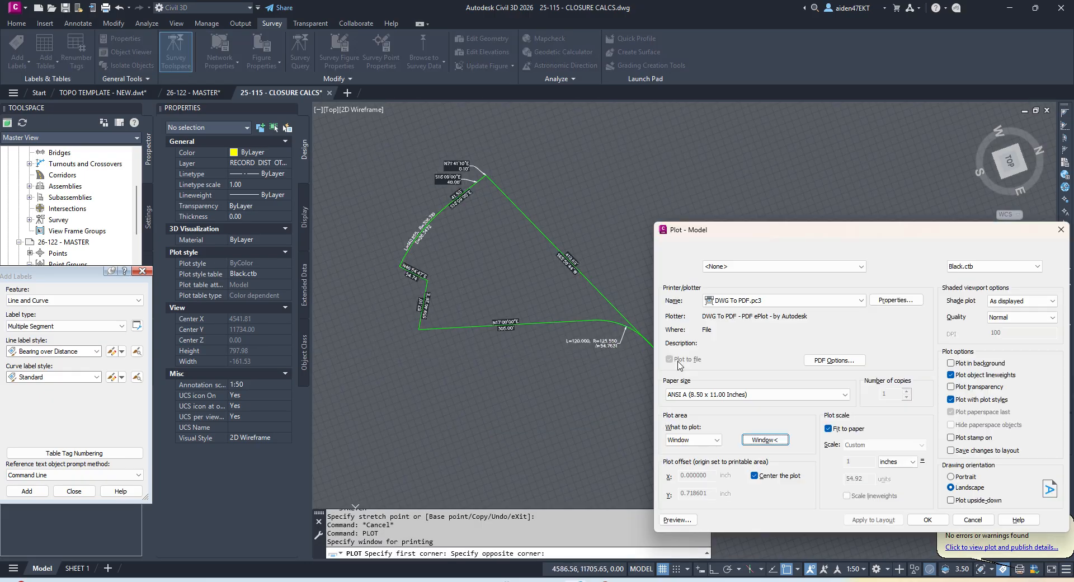
- Preview the basis of bearings plot and send it to the PDF plotter
click(686, 520)
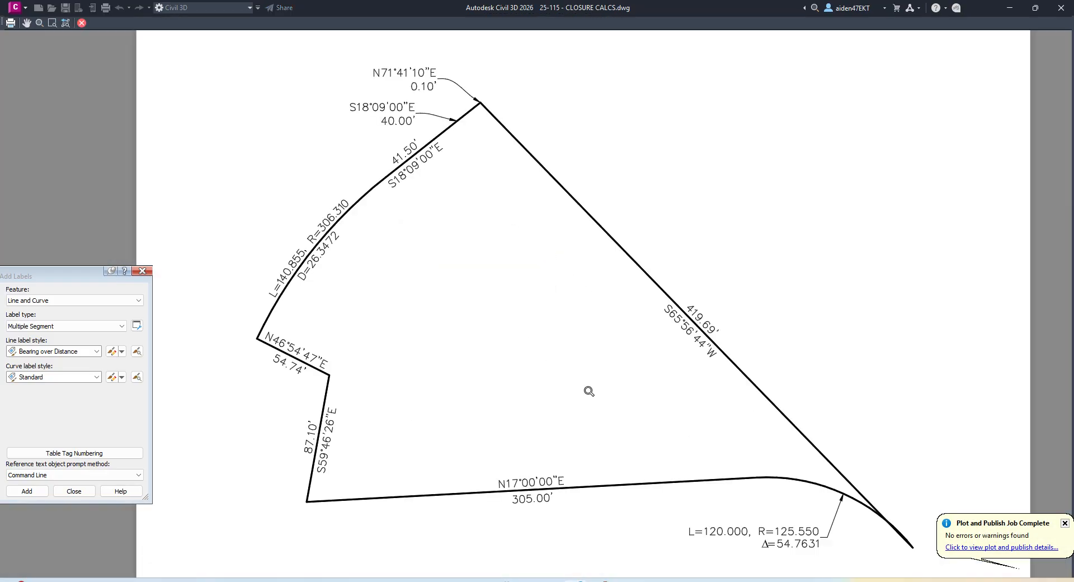
scroll(589, 391, down, 6)
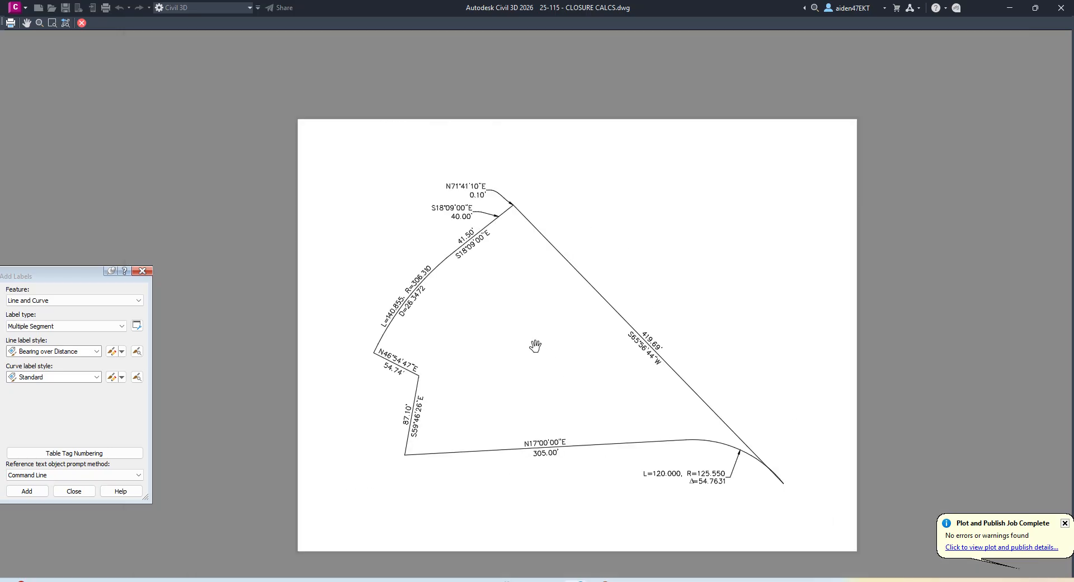
right_click(520, 333)
click(547, 351)
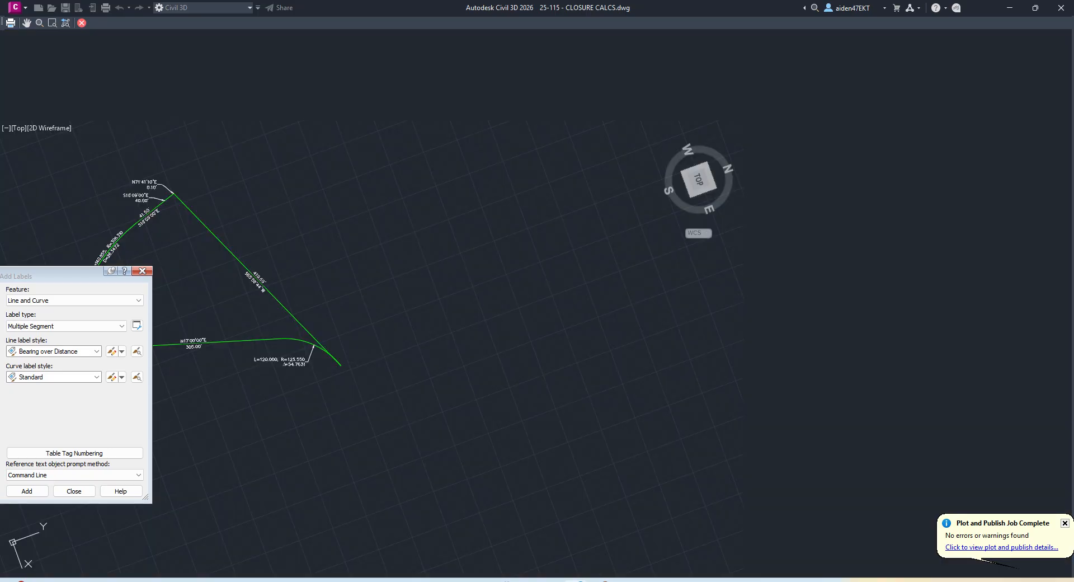
- Save the plot in the CLOSURE CALCS folder as the PDF "CLOSURE CALCS PLOT - BASIS OF BEARINGS"
click(438, 239)
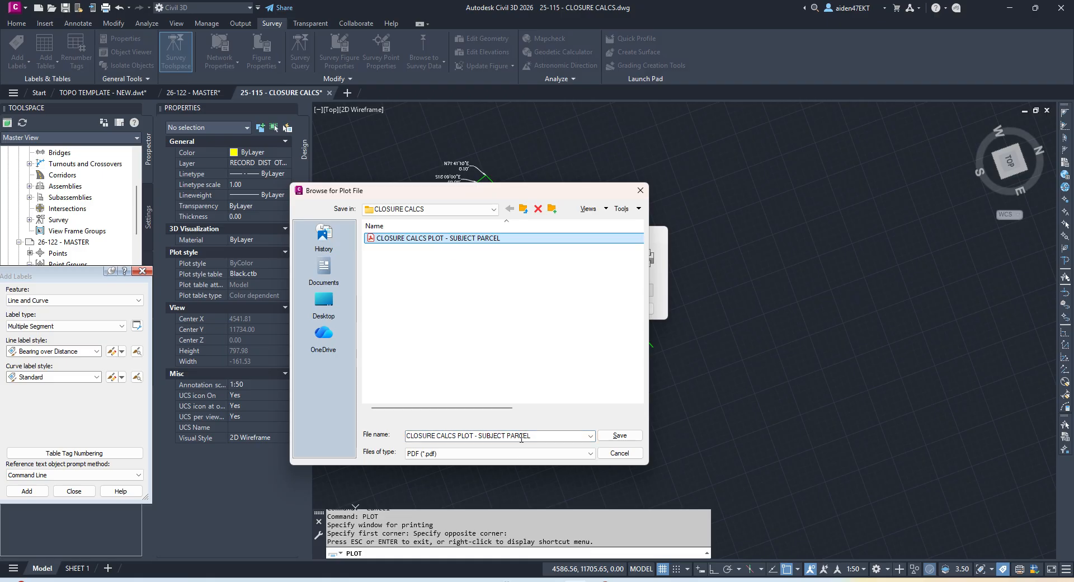
click(568, 437)
double_click(565, 436)
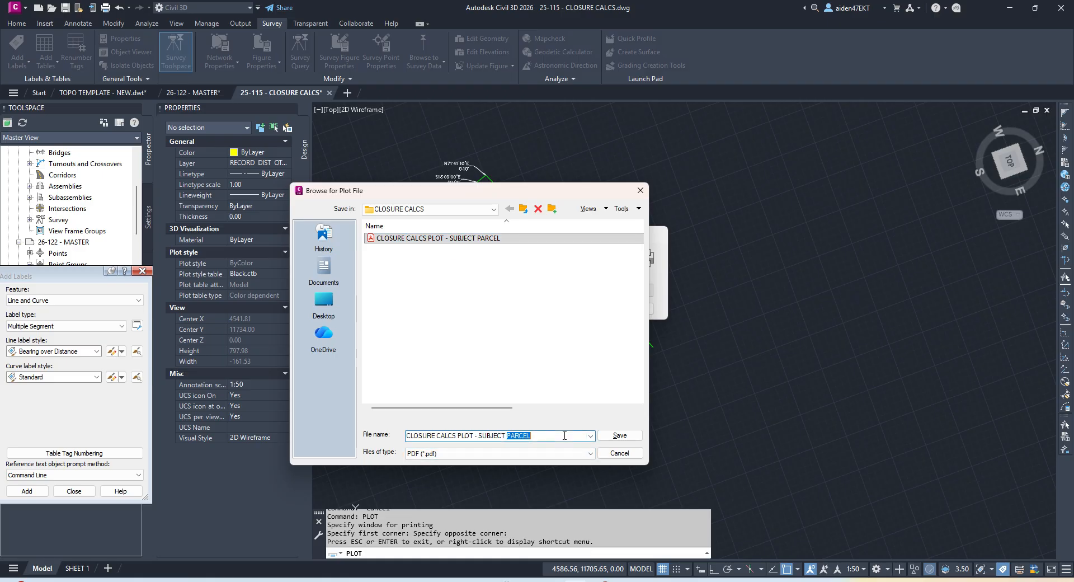
key(BackSpace)
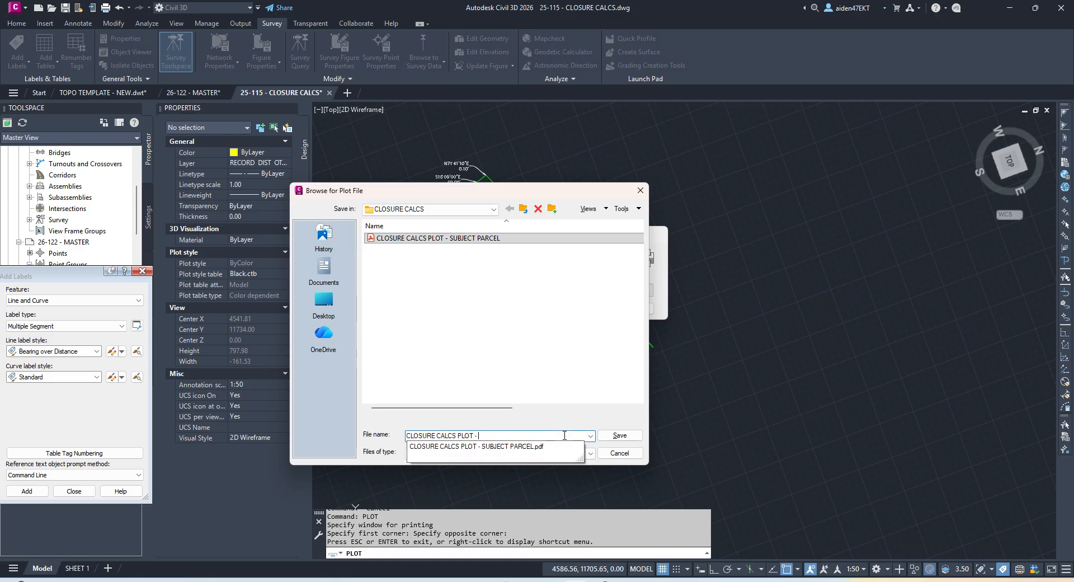
text(BASIS OF)
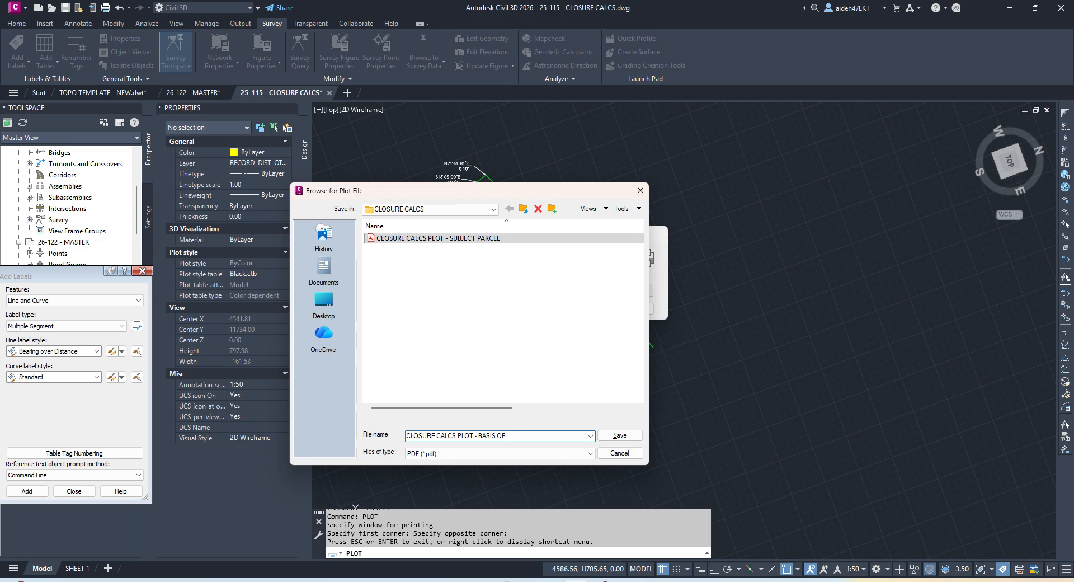
text( BEARINGS)
key(Return)
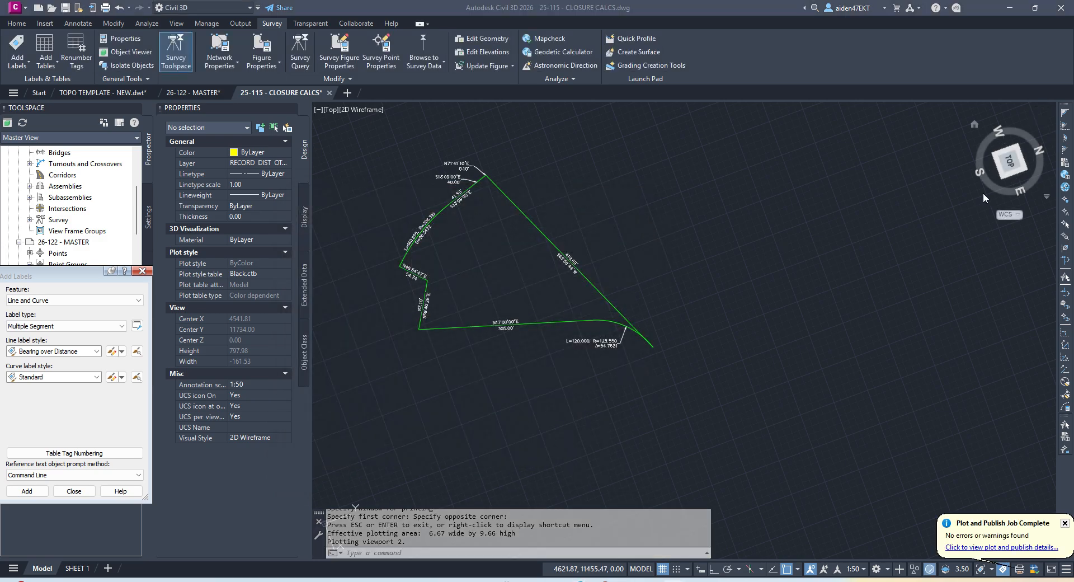
- Return to the main record linework and close the Add Labels dialog
scroll(651, 240, down, 2)
middle_drag(533, 260, 671, 241)
scroll(670, 241, down, 2)
middle_drag(367, 305, 569, 238)
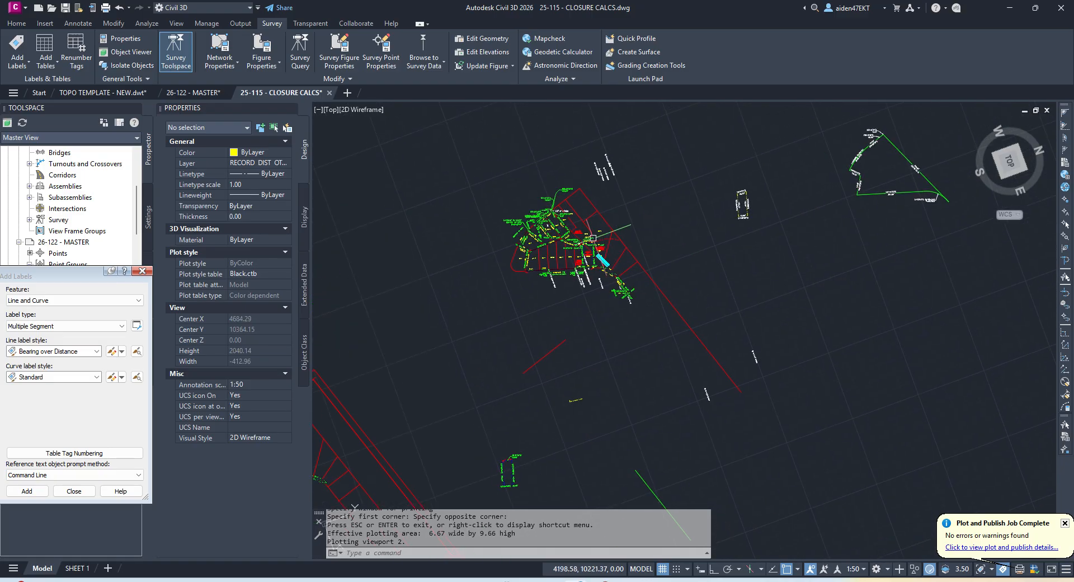
scroll(568, 238, up, 3)
click(142, 272)
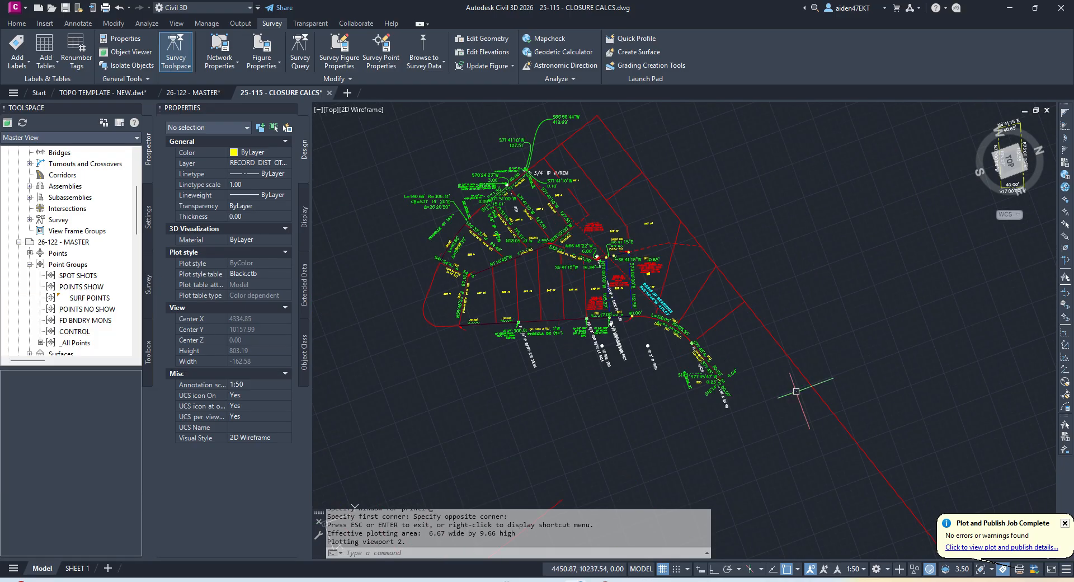